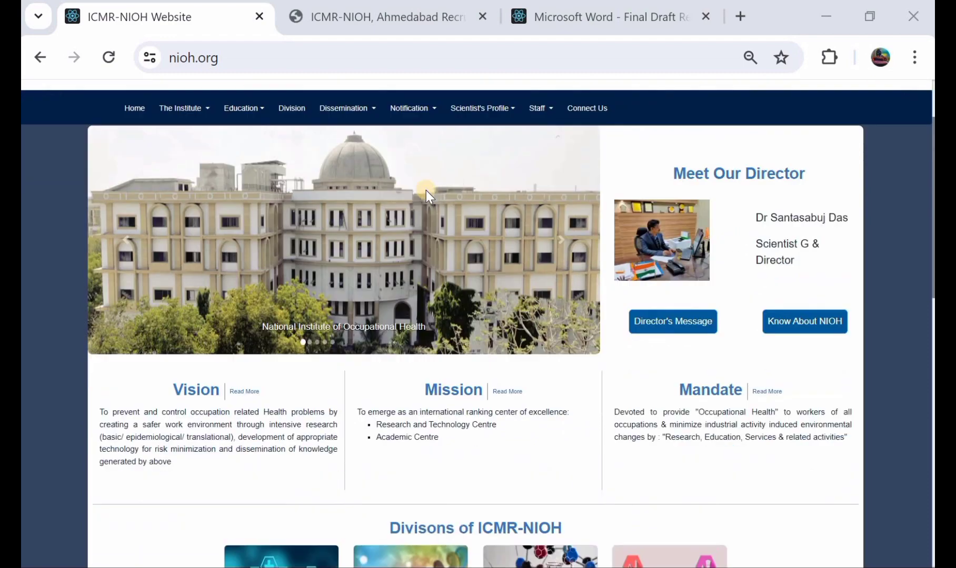
scroll(425, 191, down, 3)
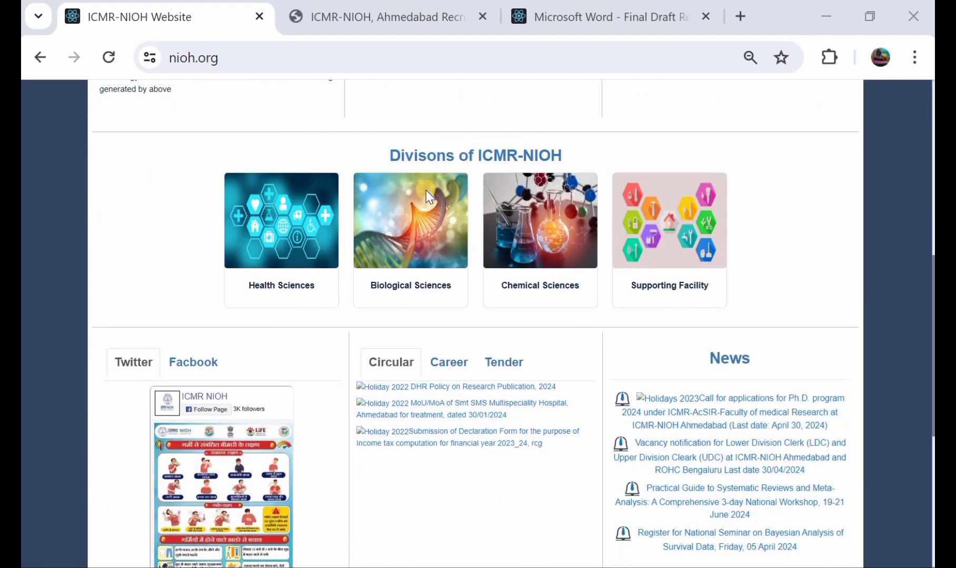
Look over the ICMR-NIOH home page, including its divisions, circulars and news sections
scroll(426, 191, up, 3)
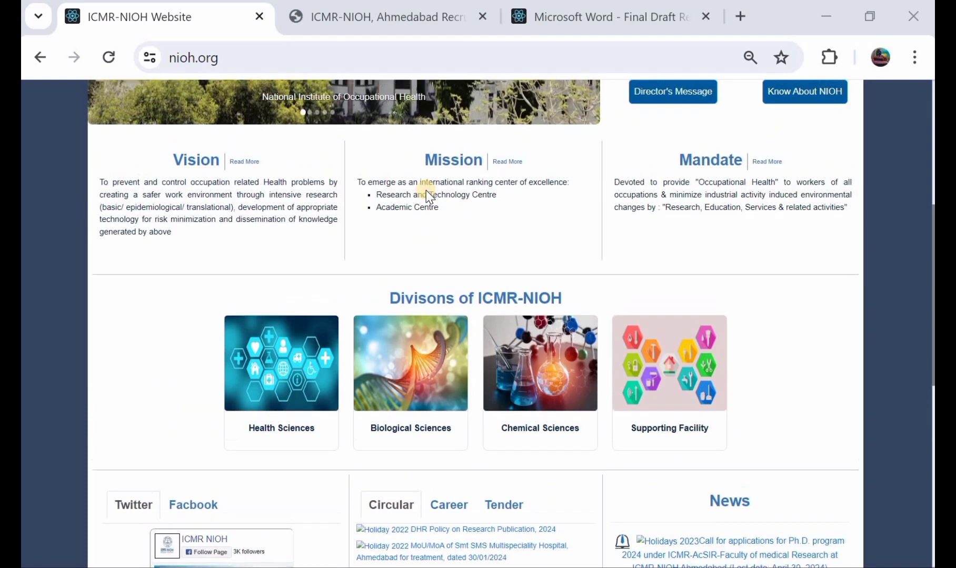
scroll(427, 196, up, 1)
scroll(426, 196, up, 1)
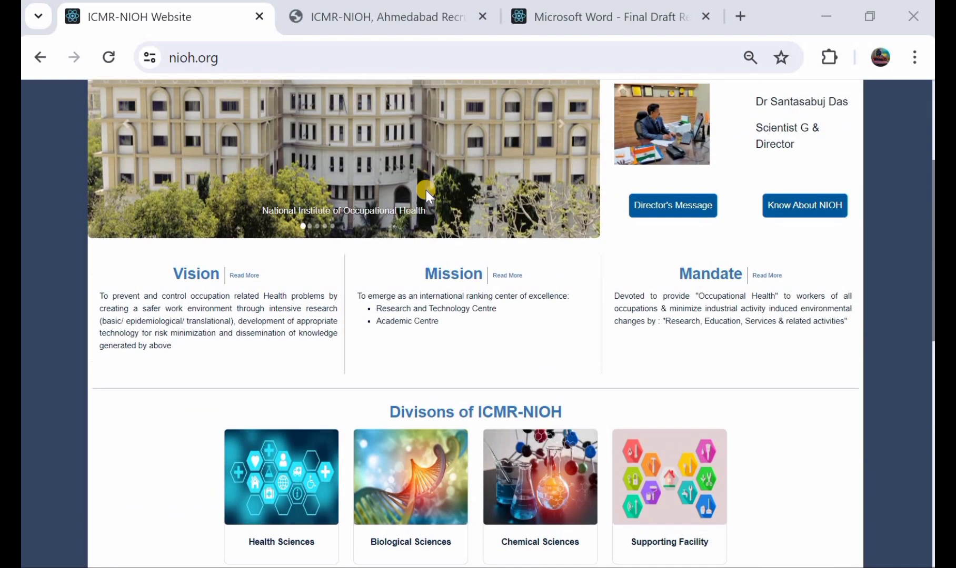
scroll(427, 196, up, 3)
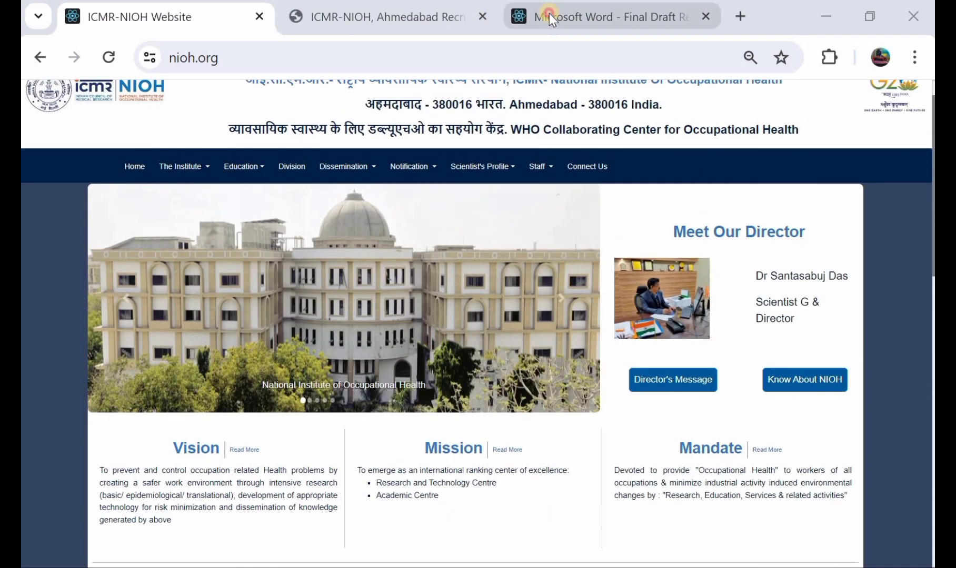
Open the LDC/UDC vacancy notification PDF and review its first page for posts, reservation, pay levels and application dates
click(548, 14)
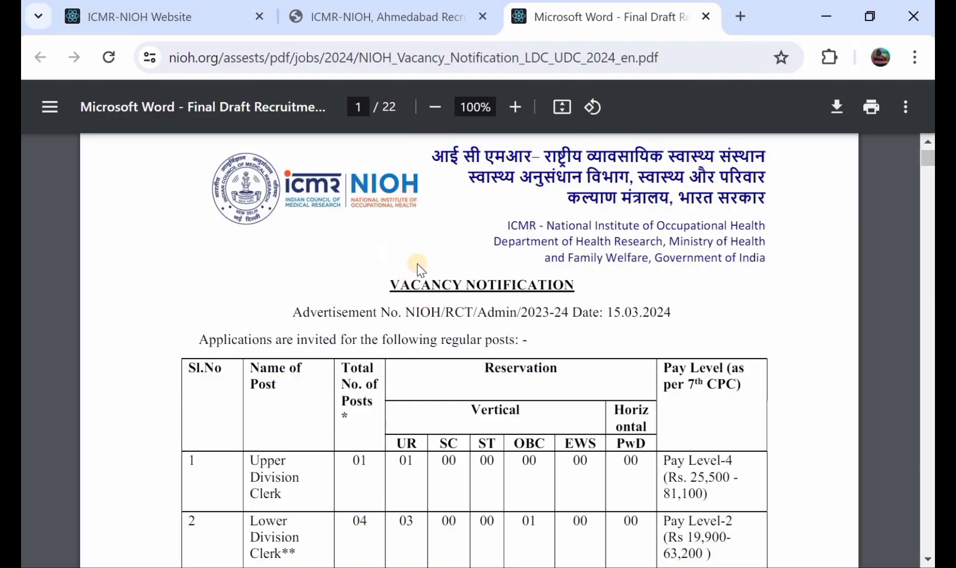
scroll(481, 312, down, 1)
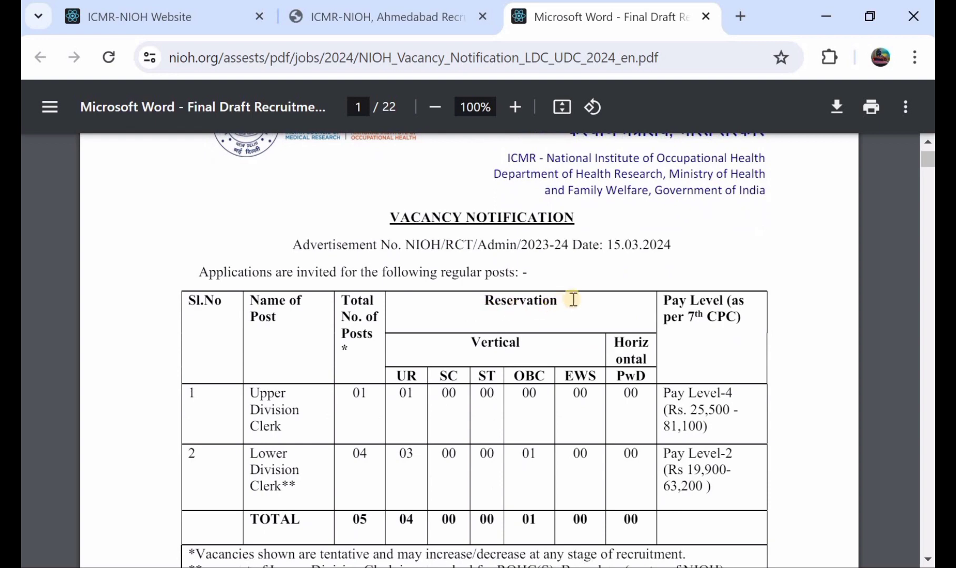
scroll(492, 307, down, 1)
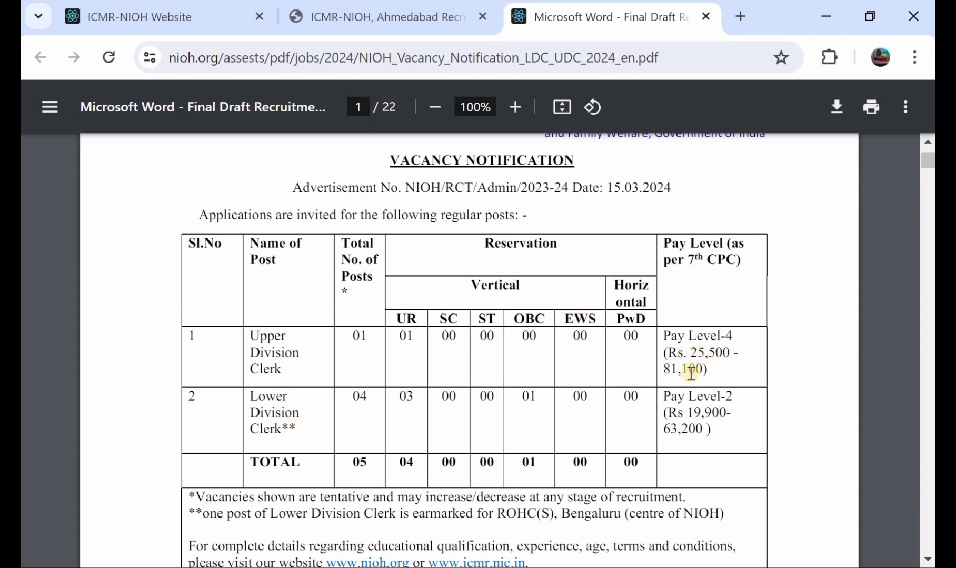
scroll(690, 374, down, 4)
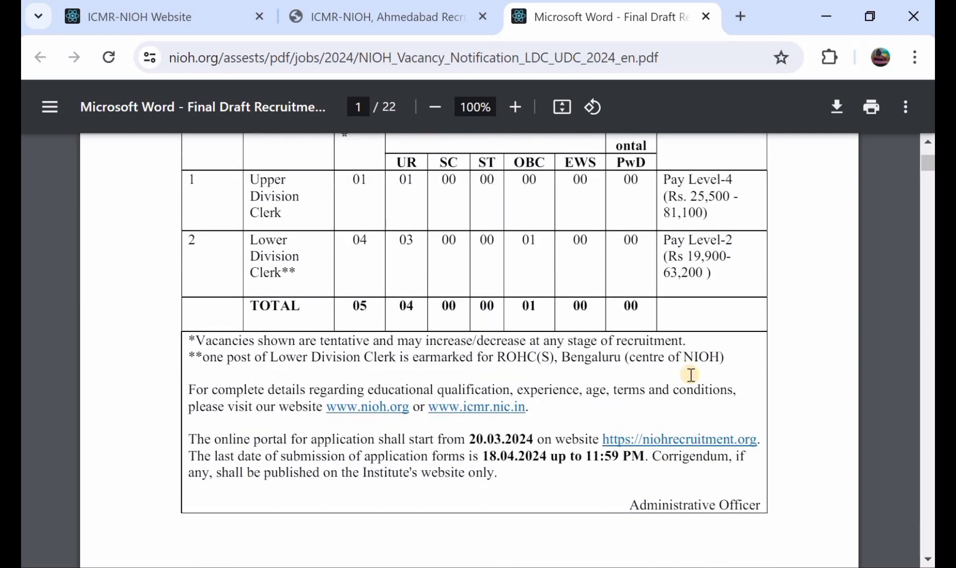
scroll(691, 375, down, 1)
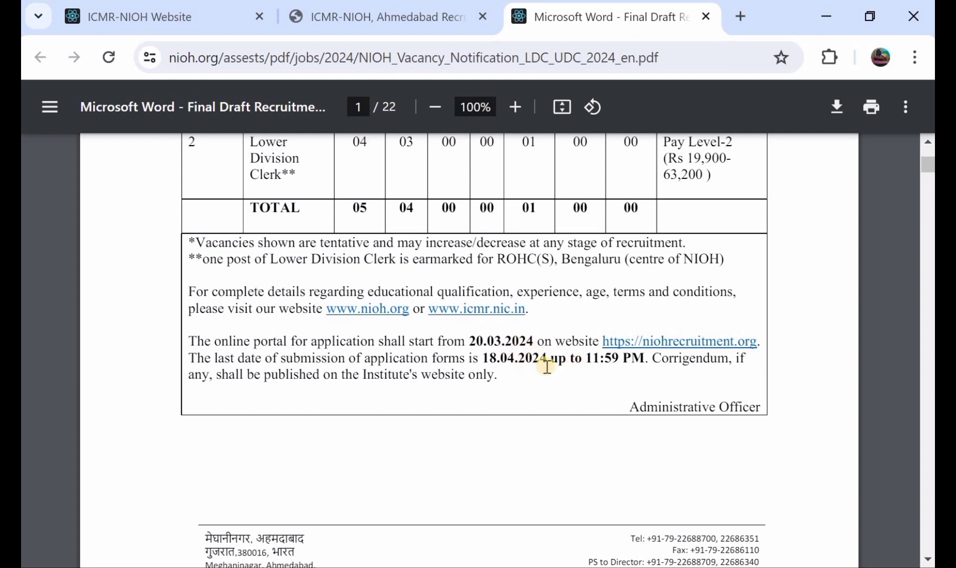
scroll(547, 367, down, 2)
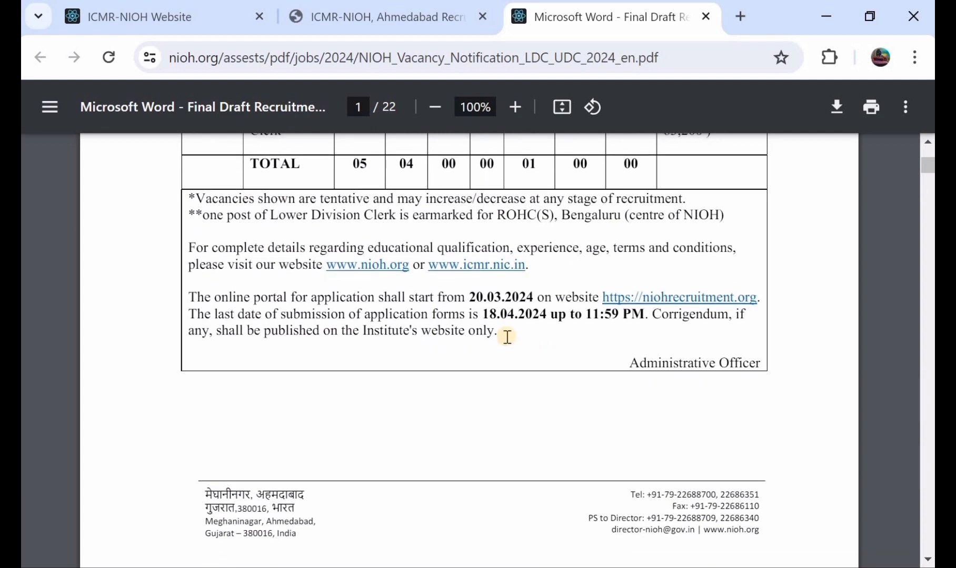
scroll(506, 337, down, 5)
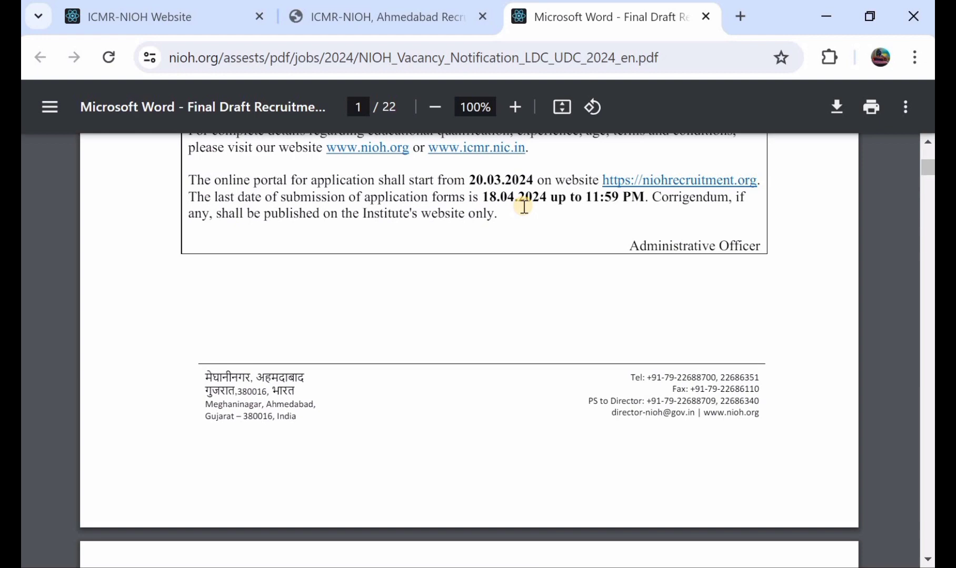
Read the Upper Division Clerk details on page 2 of the notification, covering pay level, essential qualifications and age limit
scroll(523, 207, down, 8)
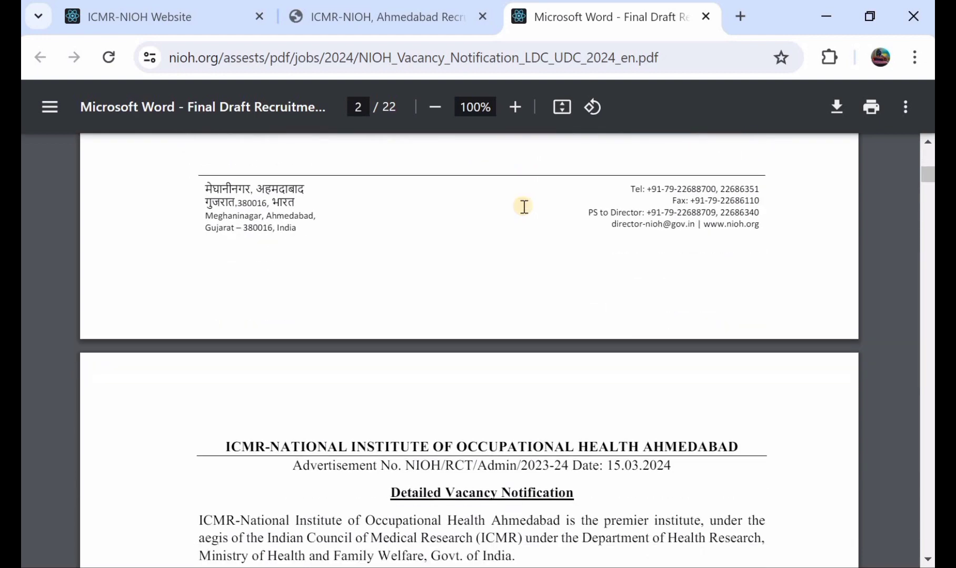
scroll(524, 206, down, 3)
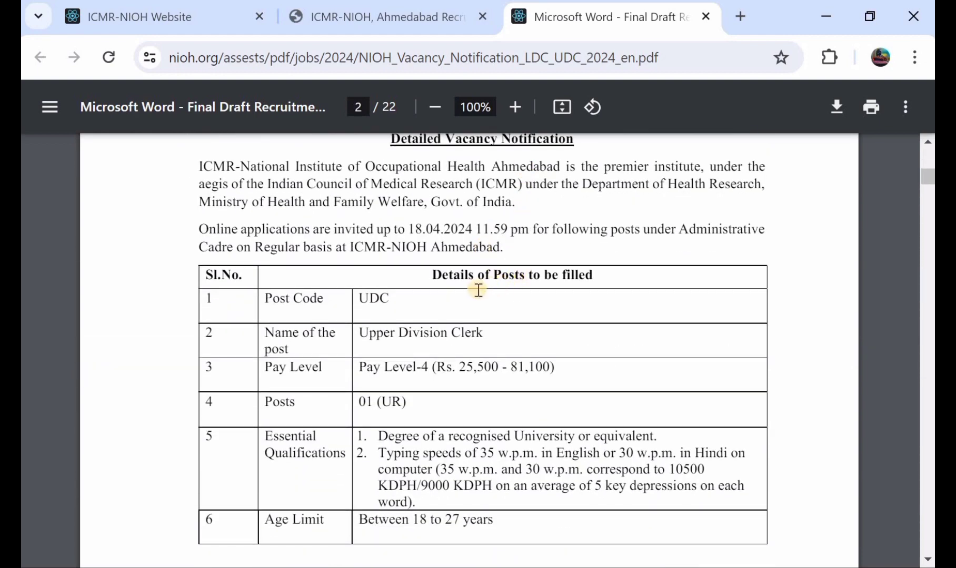
scroll(477, 290, down, 1)
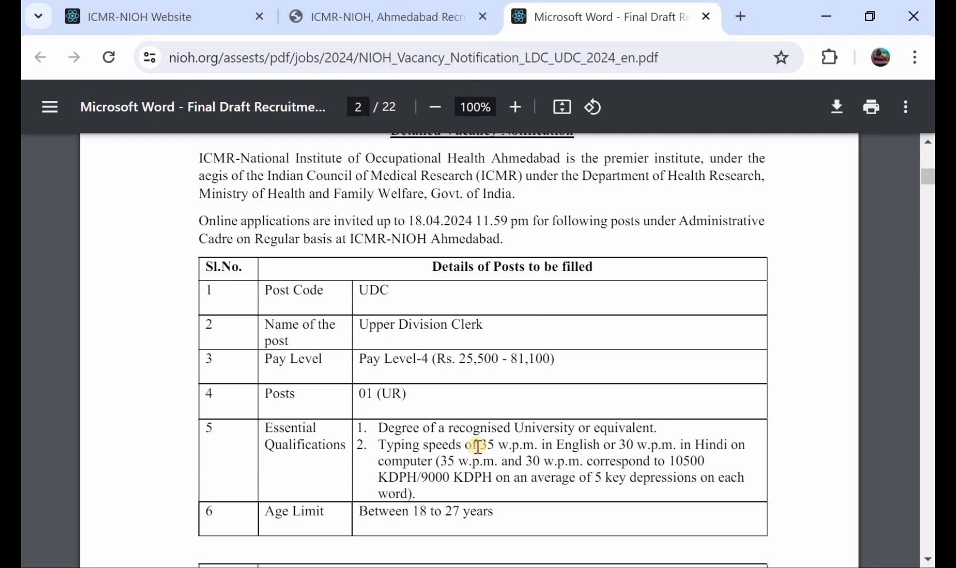
scroll(477, 446, down, 1)
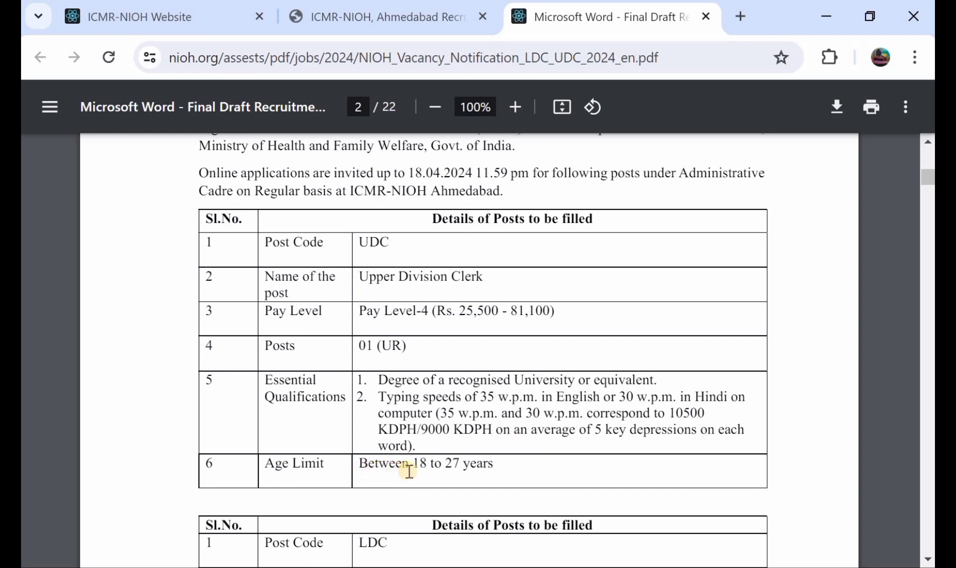
Read the Lower Division Clerk details and the note on qualifying marks for the written test
scroll(448, 466, down, 4)
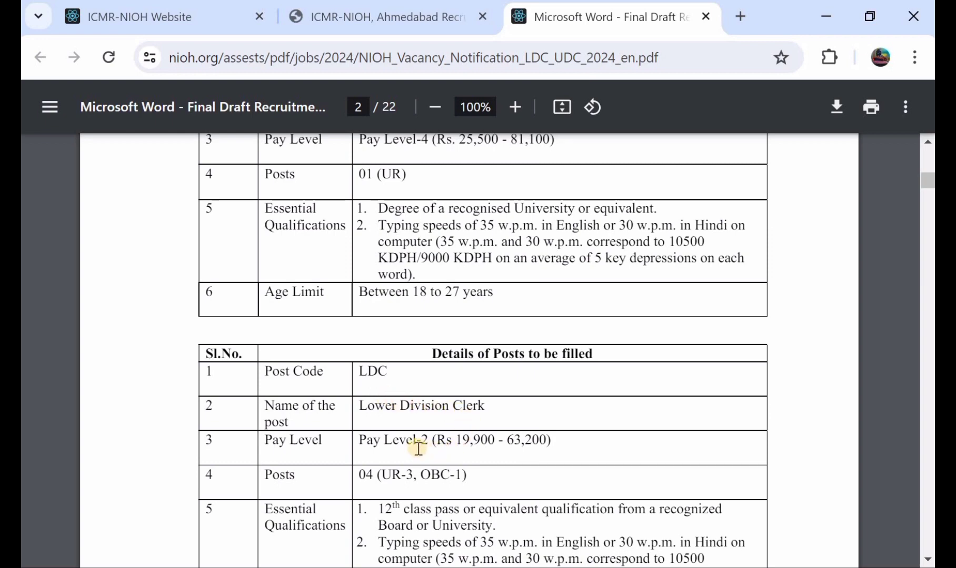
scroll(485, 445, down, 2)
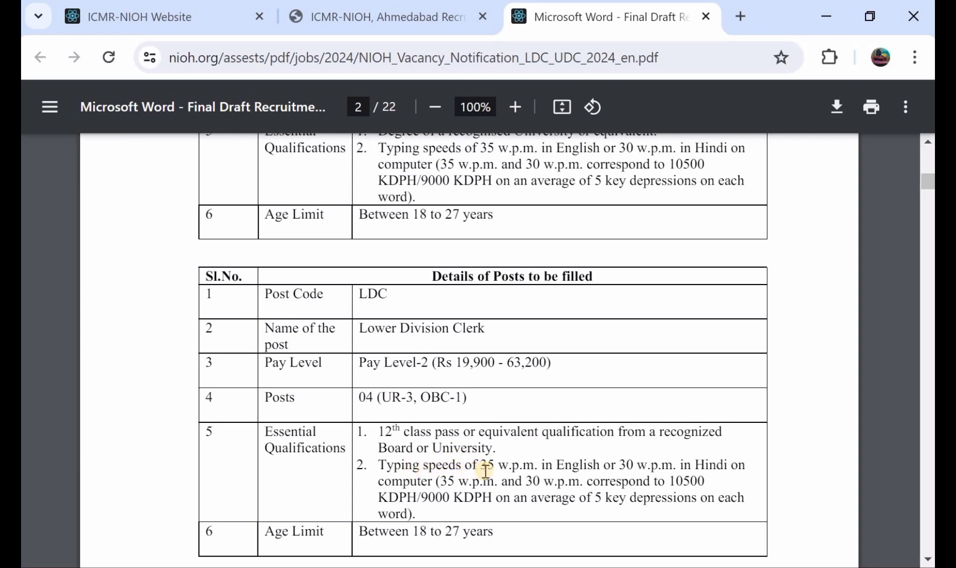
scroll(485, 471, down, 1)
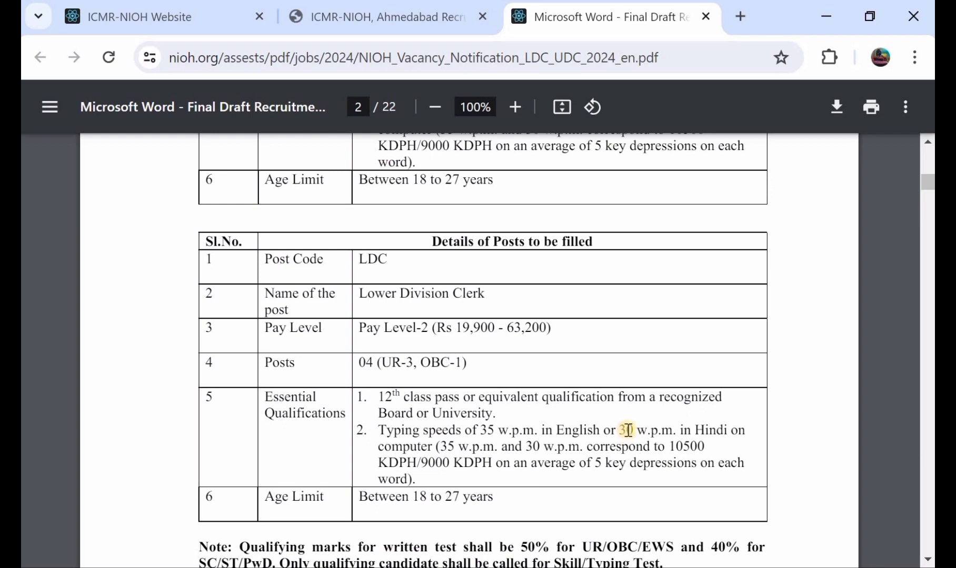
scroll(628, 431, down, 1)
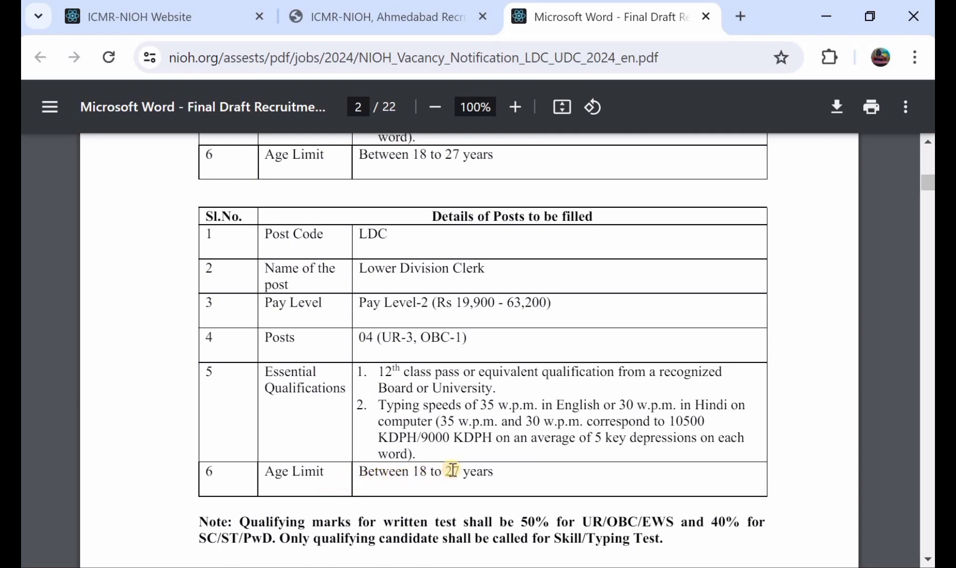
scroll(451, 470, down, 1)
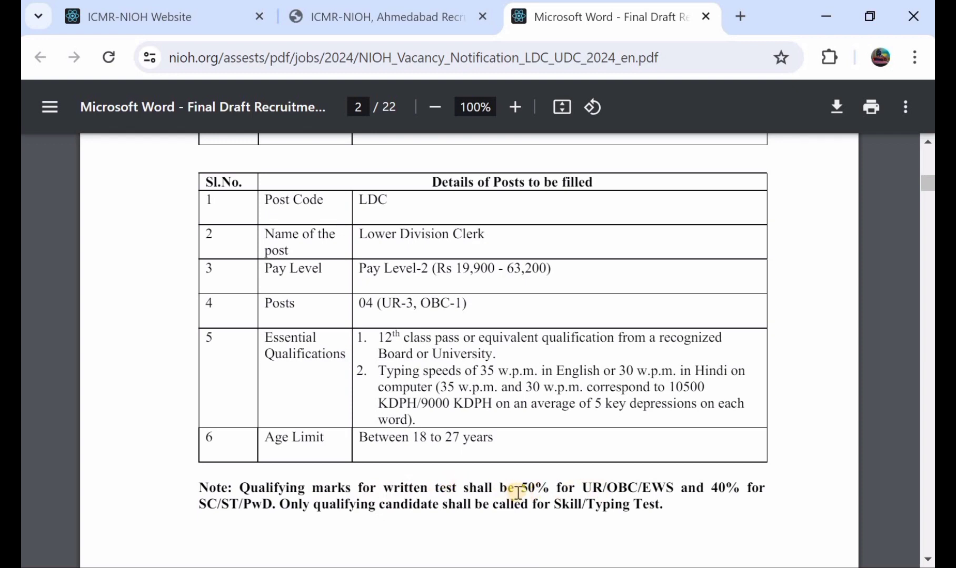
scroll(518, 493, down, 1)
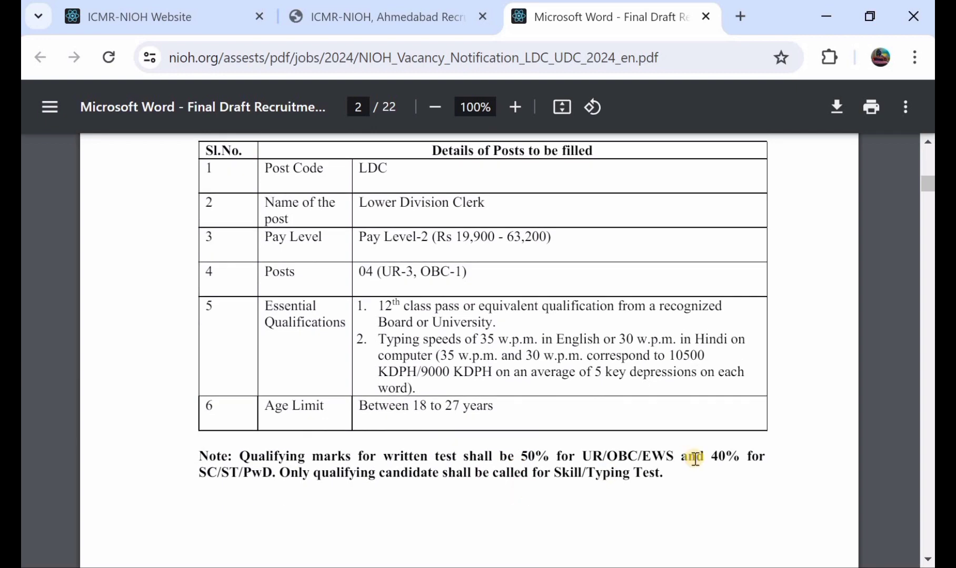
scroll(694, 458, down, 2)
scroll(577, 436, down, 1)
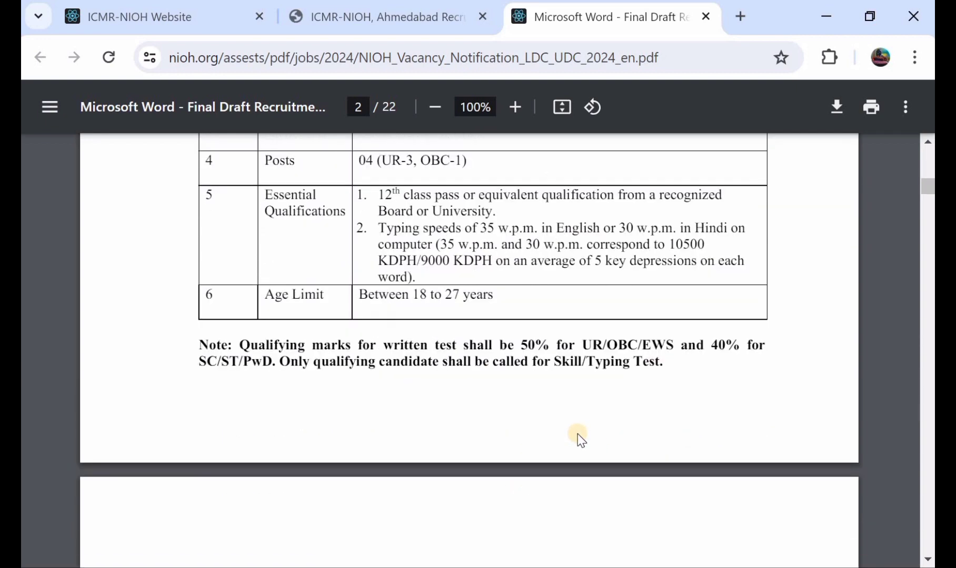
Skim the notification's how-to-apply, required documents, selection procedure and age limit sections
scroll(579, 439, down, 6)
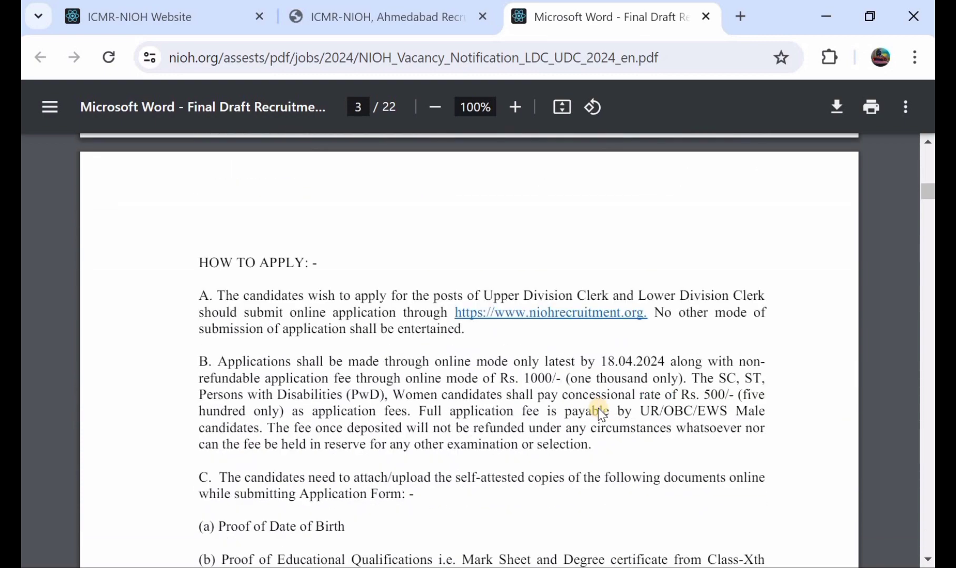
scroll(599, 415, down, 2)
scroll(598, 409, down, 8)
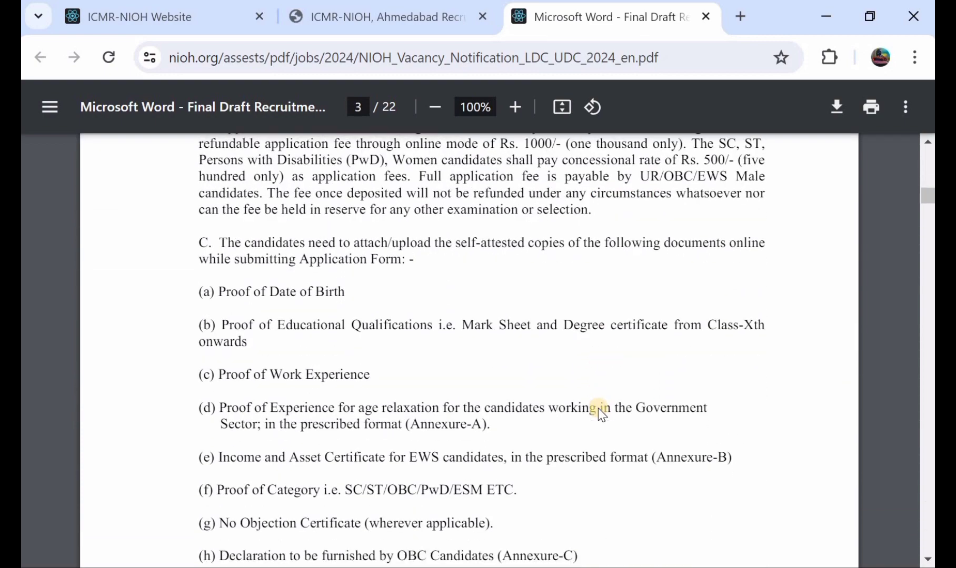
scroll(598, 410, down, 7)
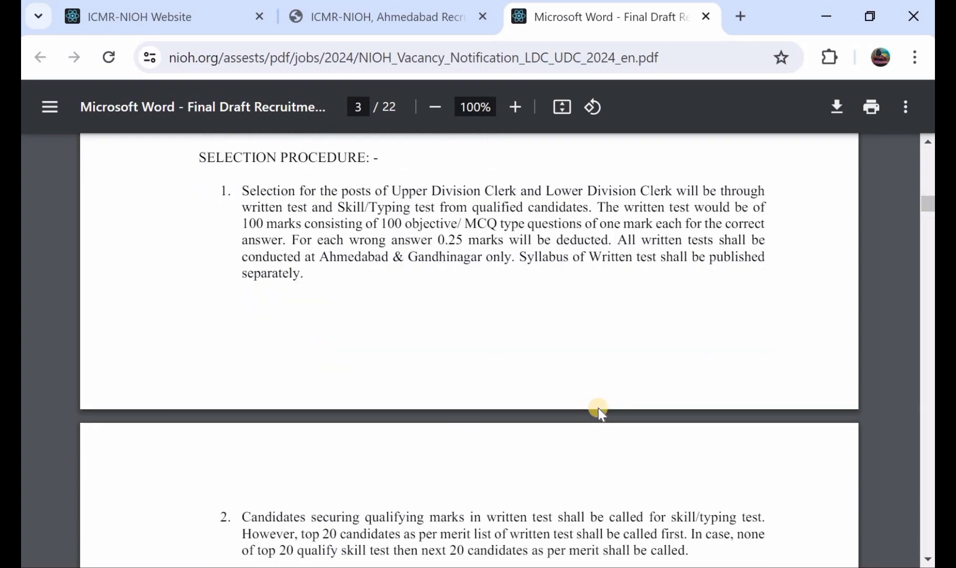
scroll(600, 414, down, 11)
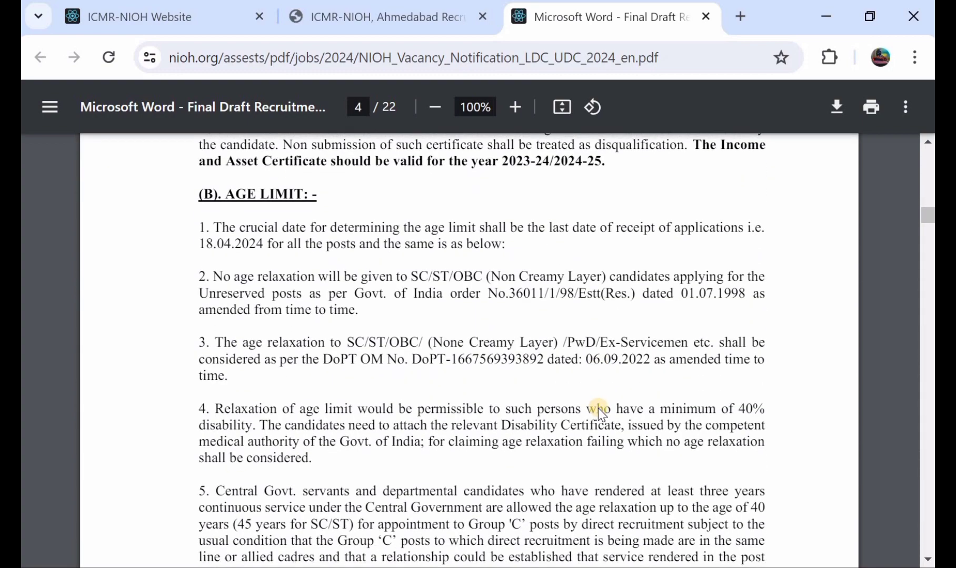
Switch to the NIOH recruitment portal and review its notes, notices and the vacancy table with last dates and application links
key(ctrl+shift+Tab)
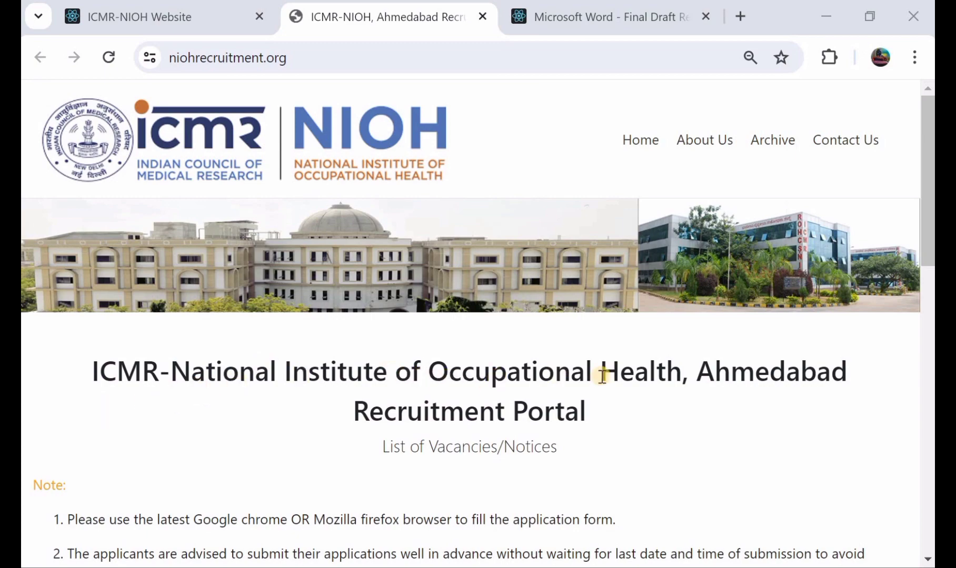
scroll(603, 375, down, 5)
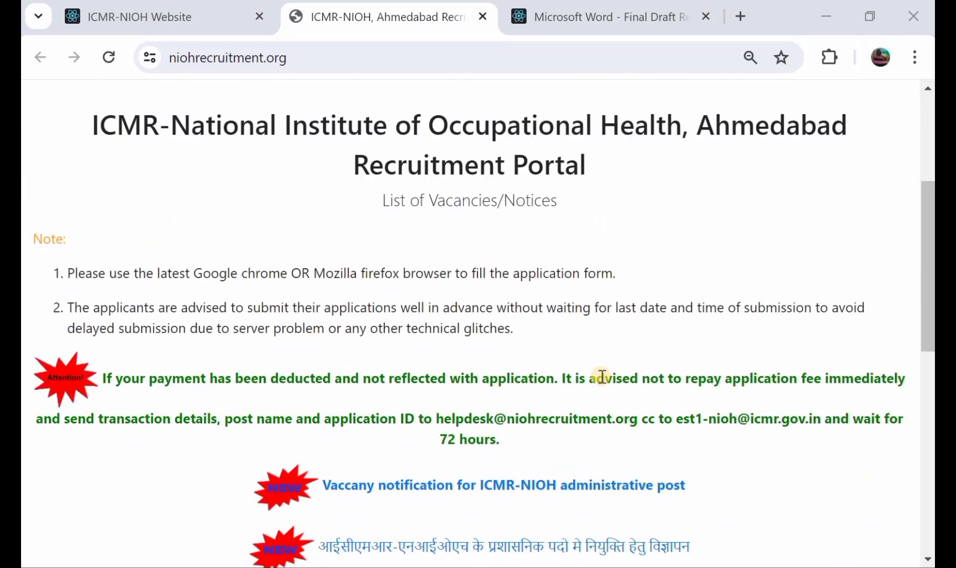
scroll(601, 376, up, 1)
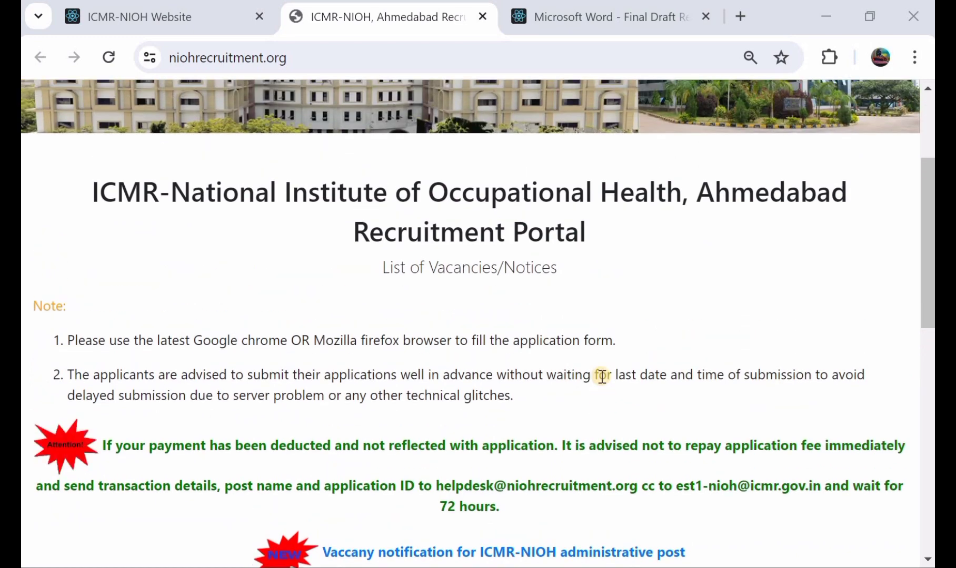
scroll(602, 376, down, 1)
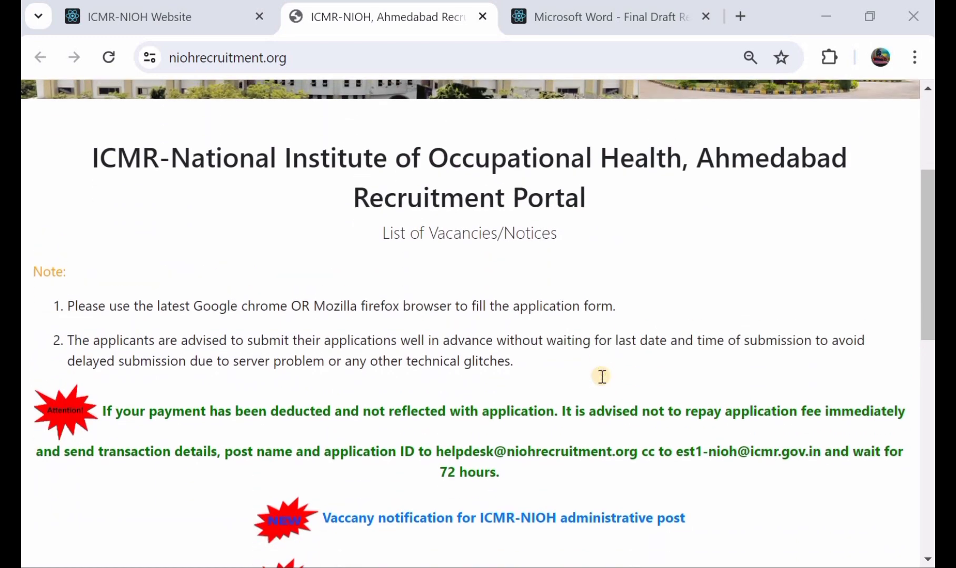
scroll(601, 376, down, 2)
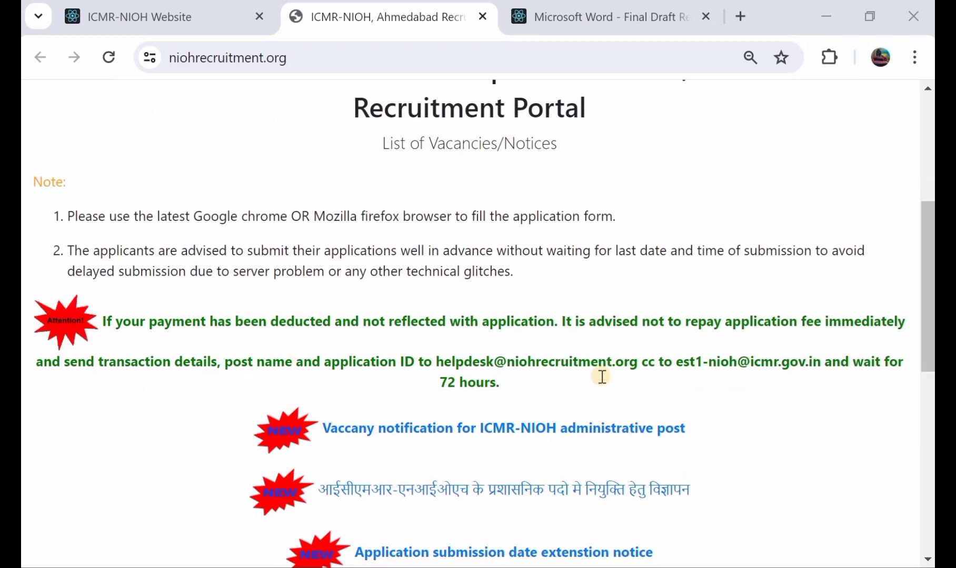
scroll(601, 376, down, 3)
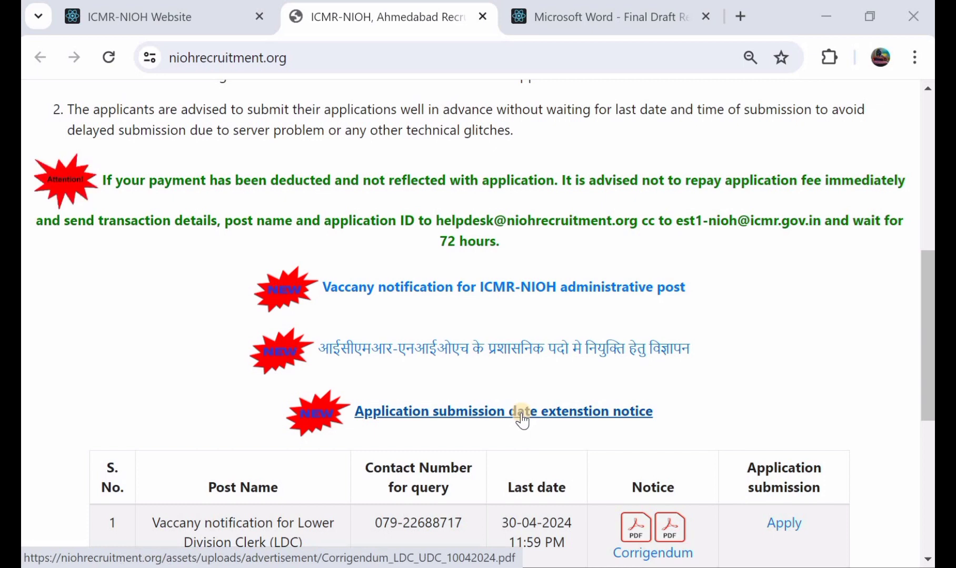
scroll(522, 421, down, 2)
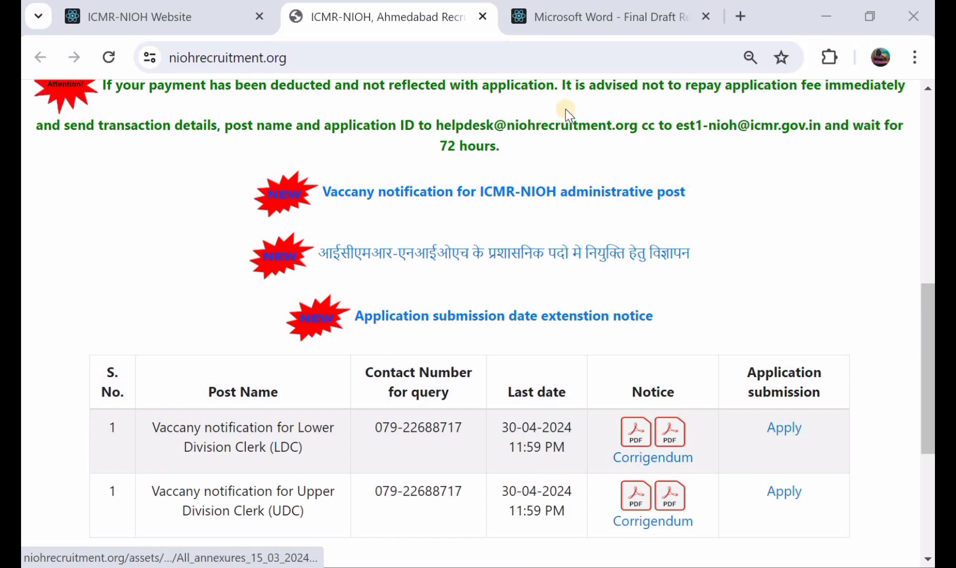
Switch to the vacancy notification PDF and recheck the Upper and Lower Division Clerk post details on page 2
click(596, 21)
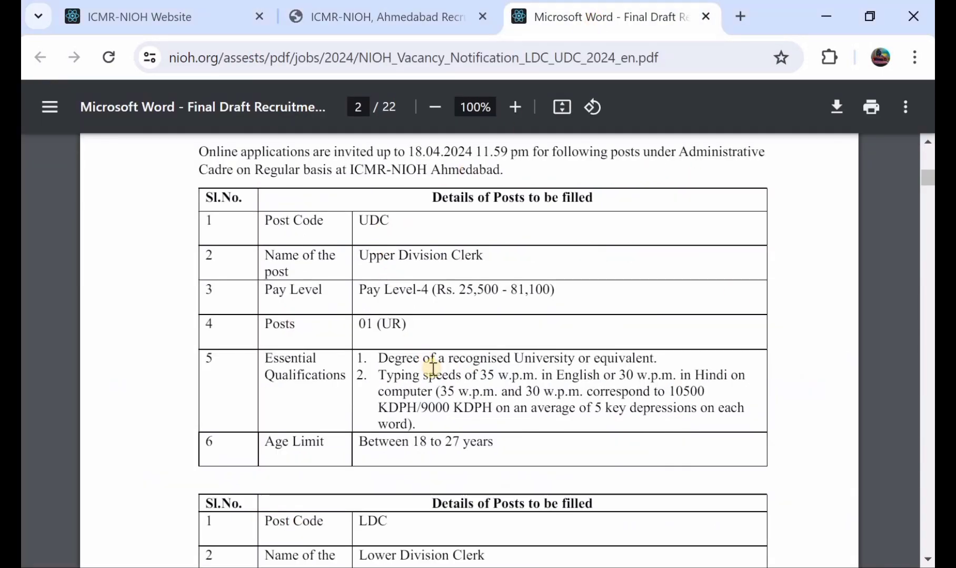
scroll(431, 368, down, 2)
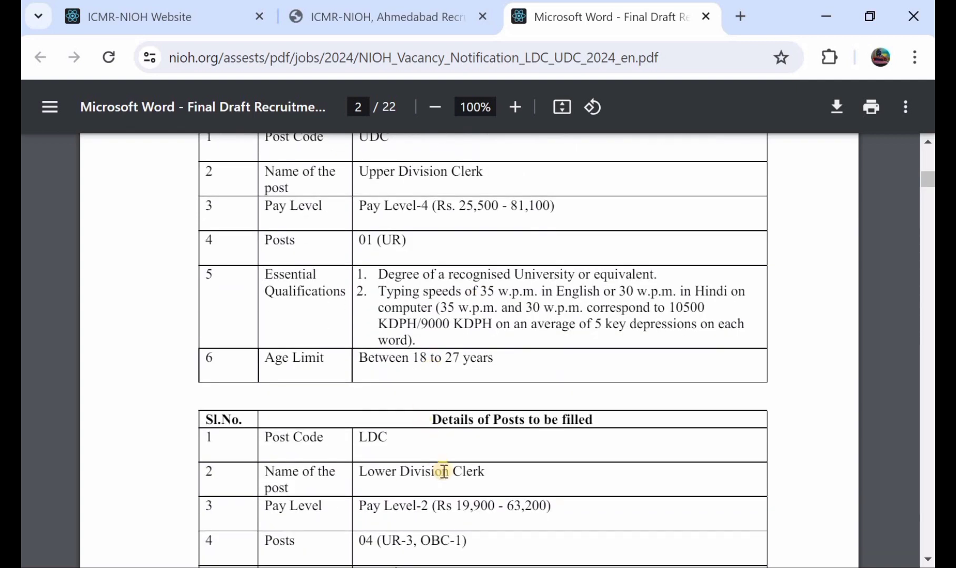
scroll(443, 471, down, 2)
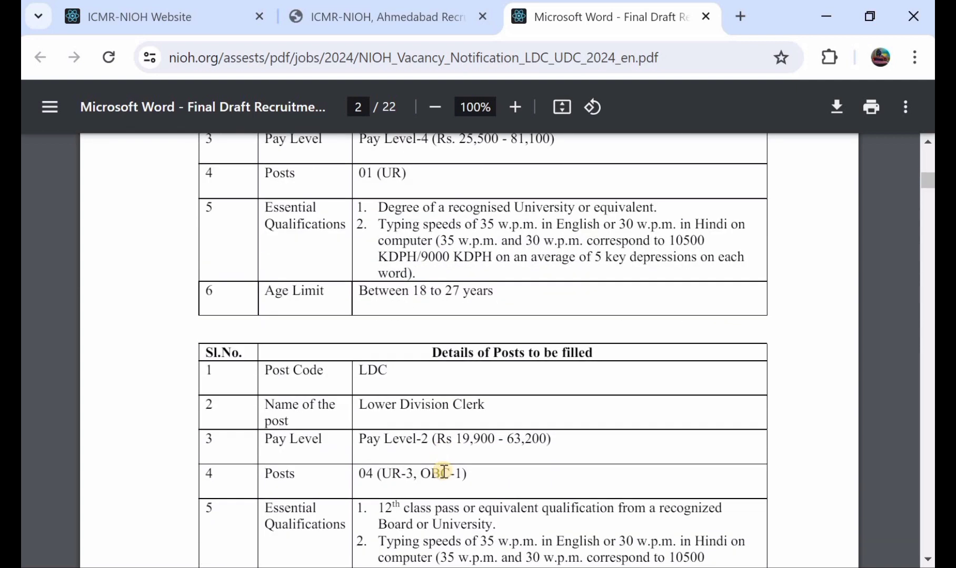
Return to the recruitment portal and open the new user registration form for the Lower Division Clerk post
click(418, 17)
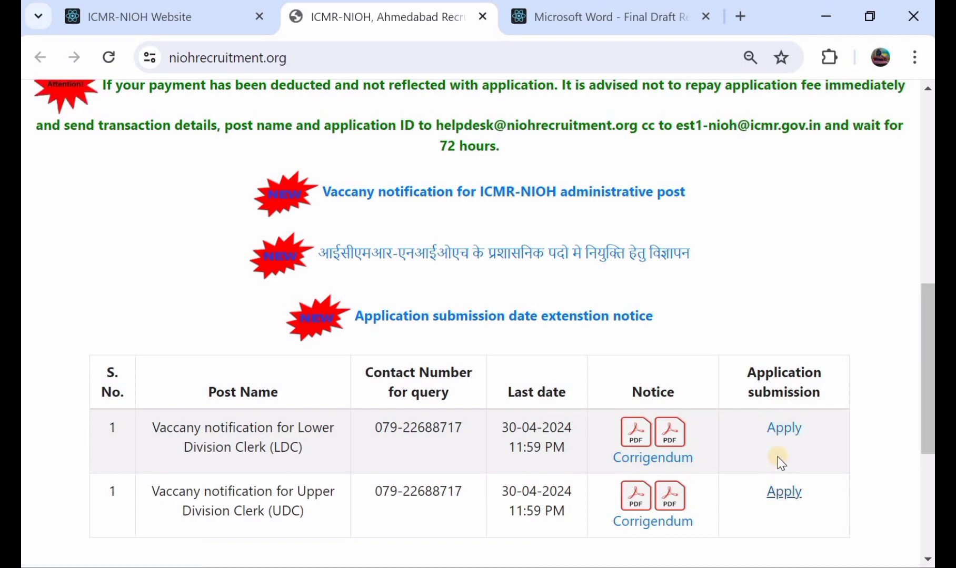
click(770, 429)
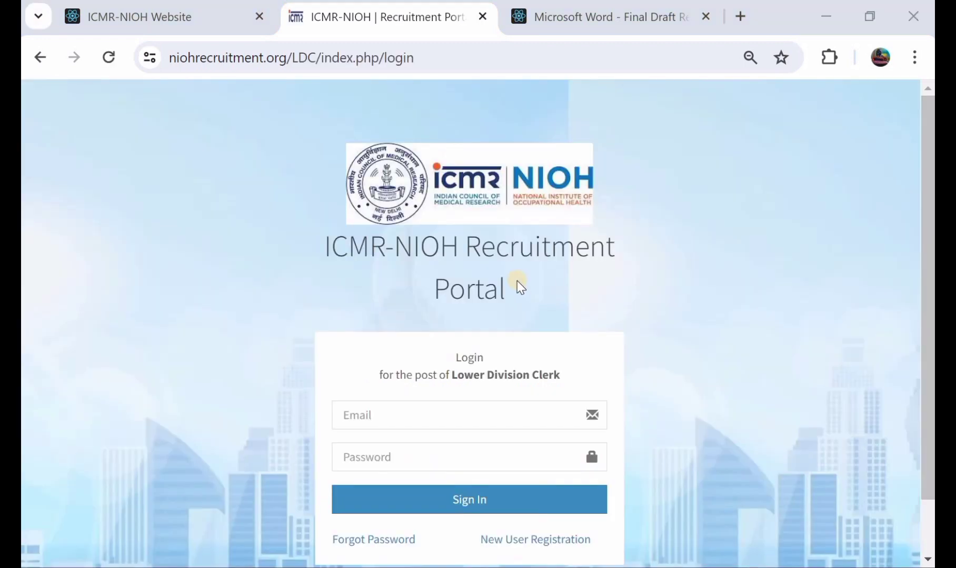
scroll(456, 324, down, 1)
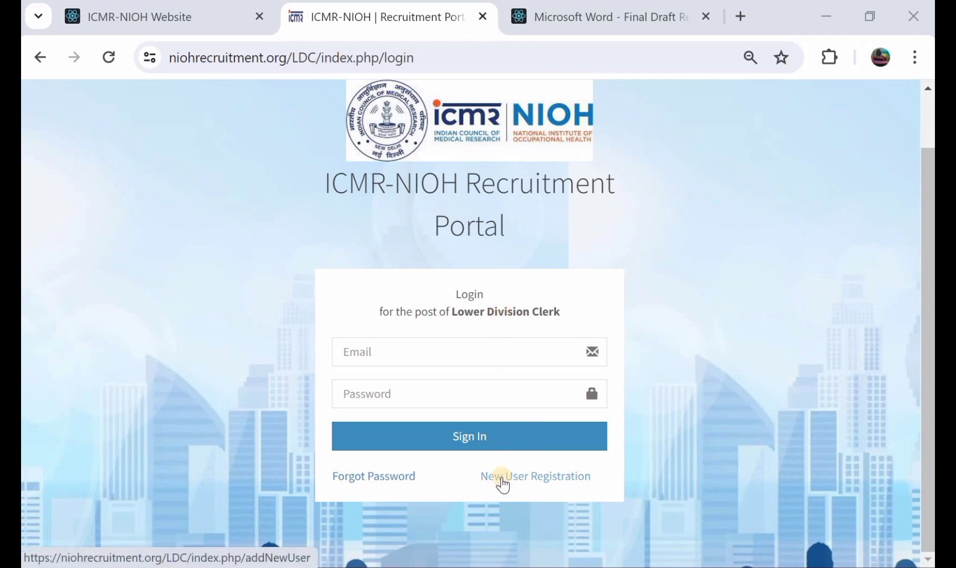
click(501, 479)
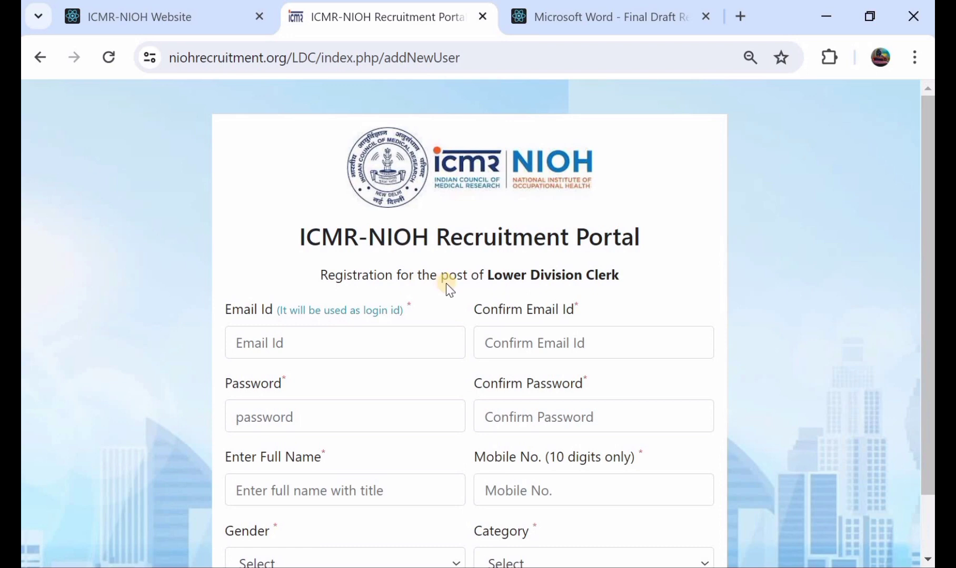
scroll(445, 283, down, 1)
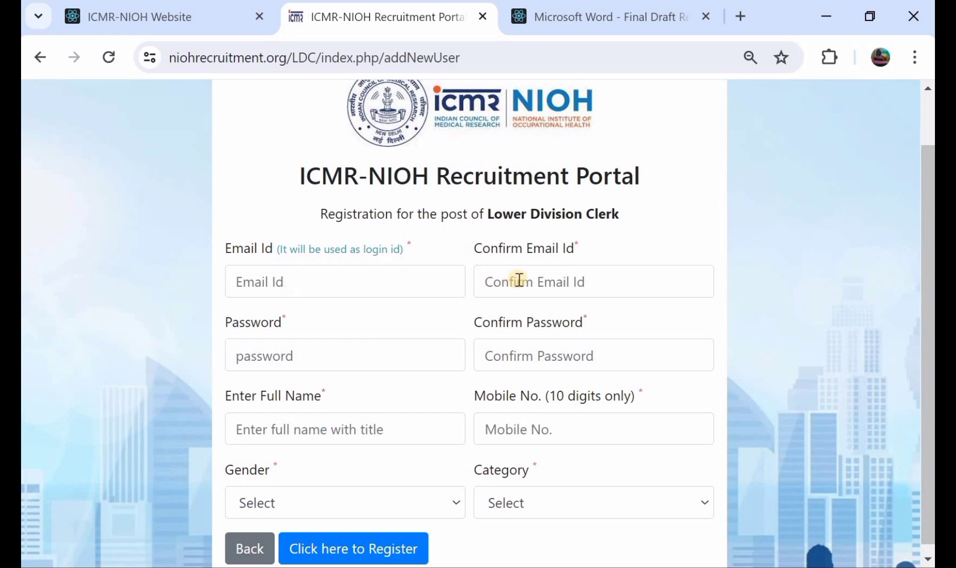
Enter the account password in the Lower Division Clerk registration form and go to the password confirmation field
click(317, 363)
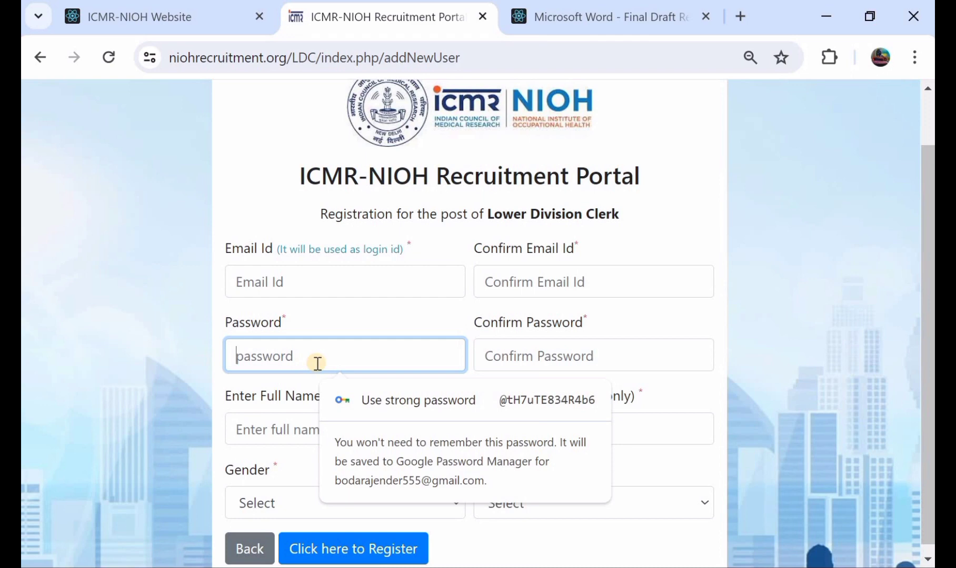
text(a)
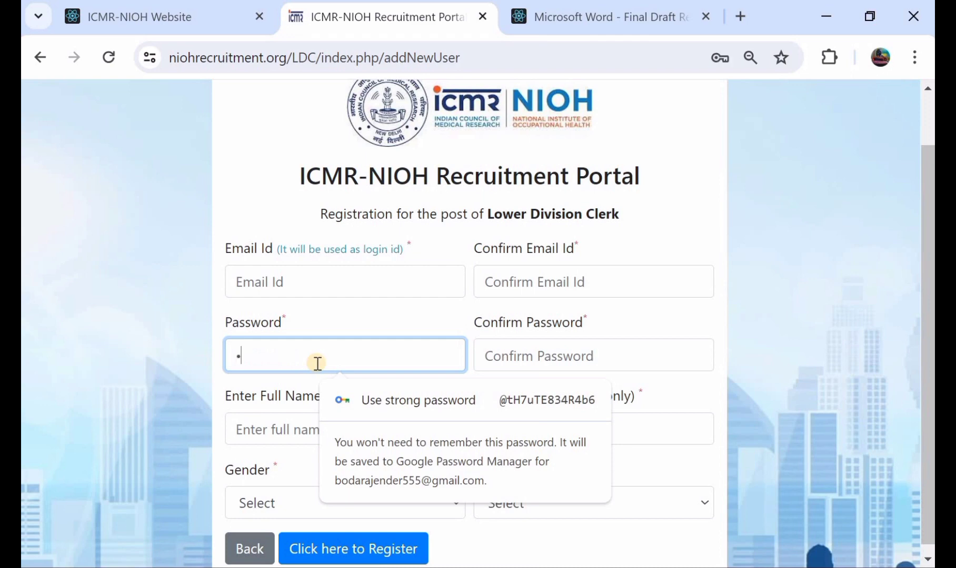
text(aa)
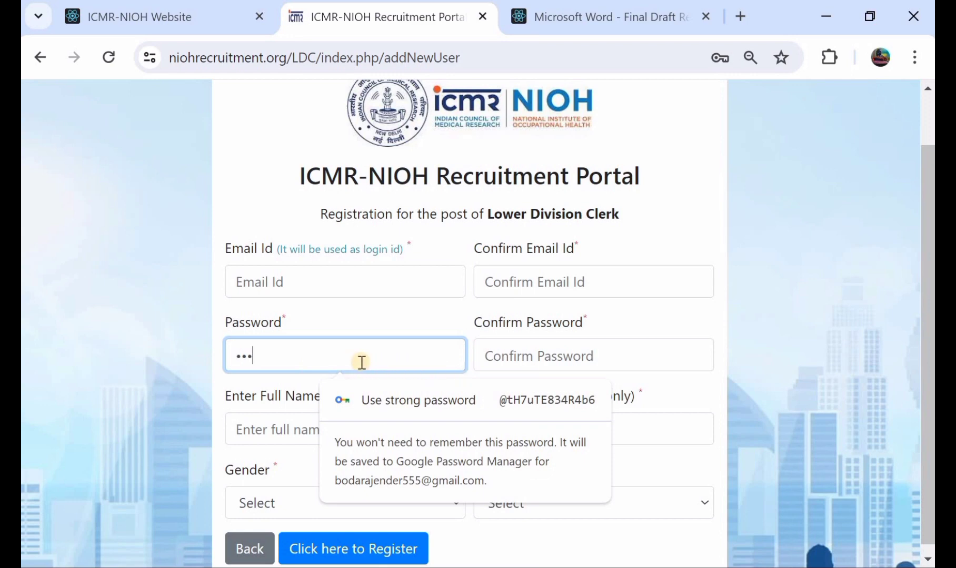
click(581, 361)
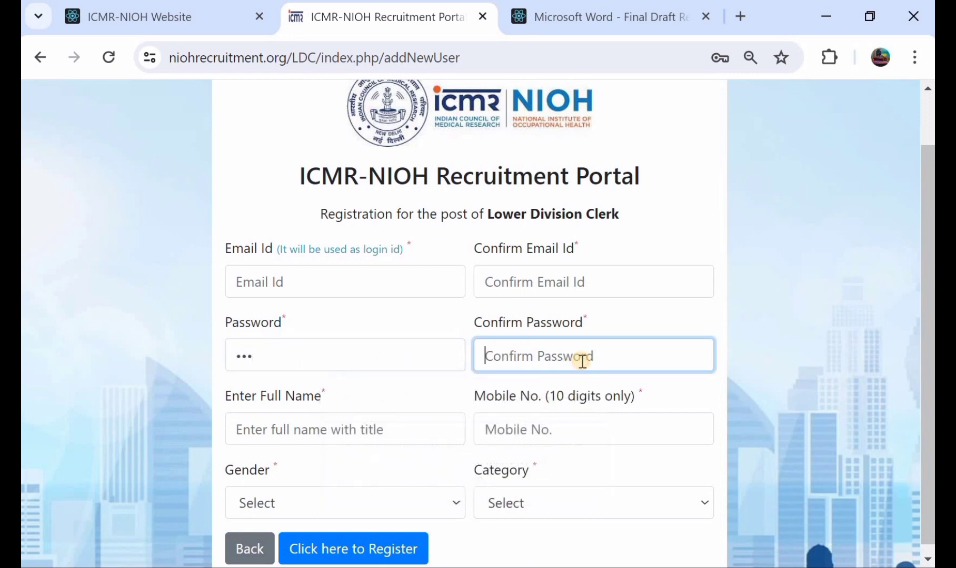
Enter the applicant's full name in the registration form and go to the mobile number field
click(291, 422)
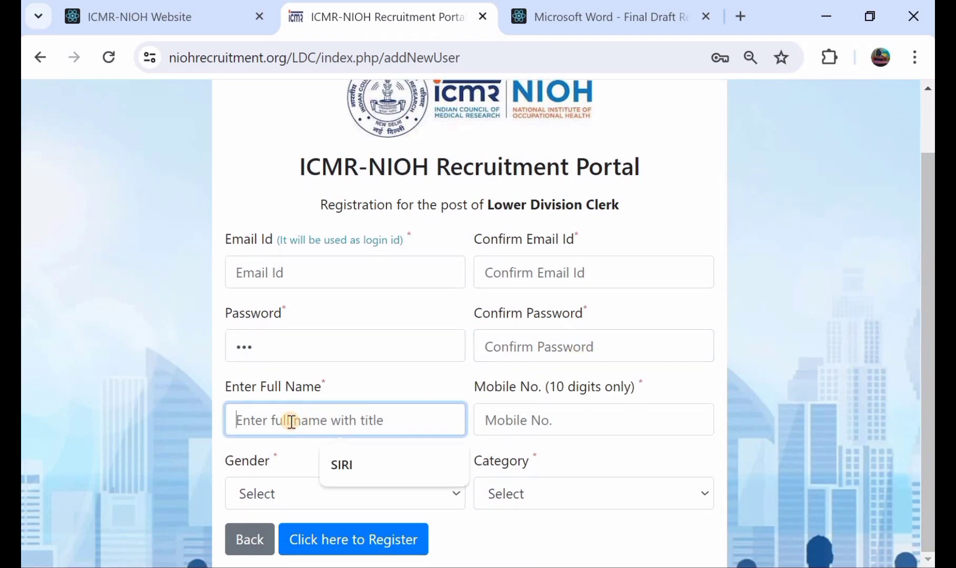
text(RA)
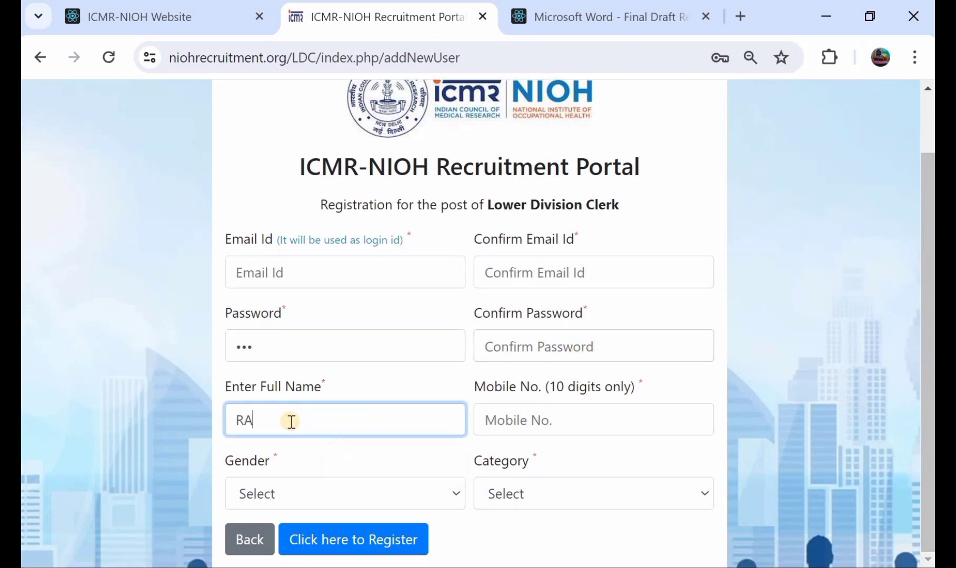
text(JENDER)
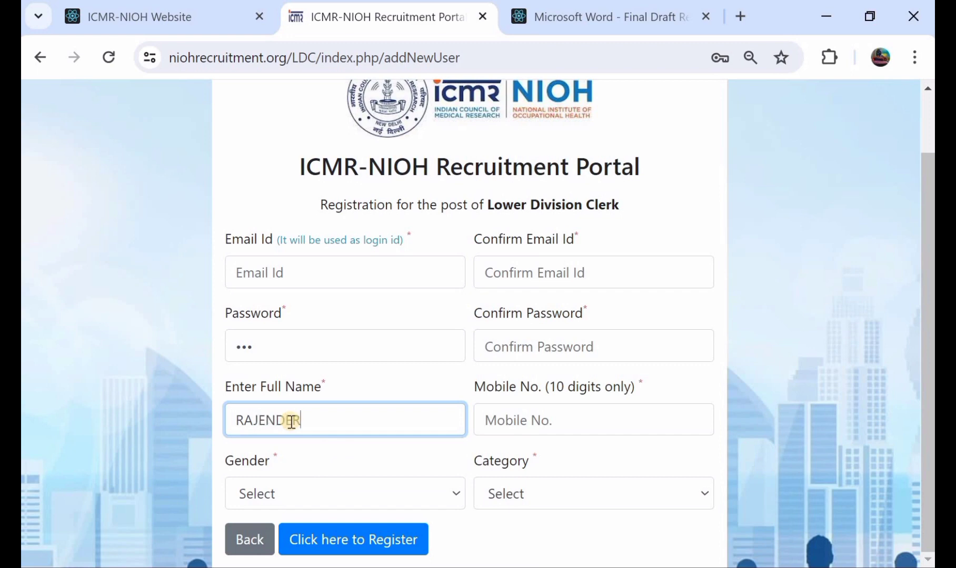
click(552, 411)
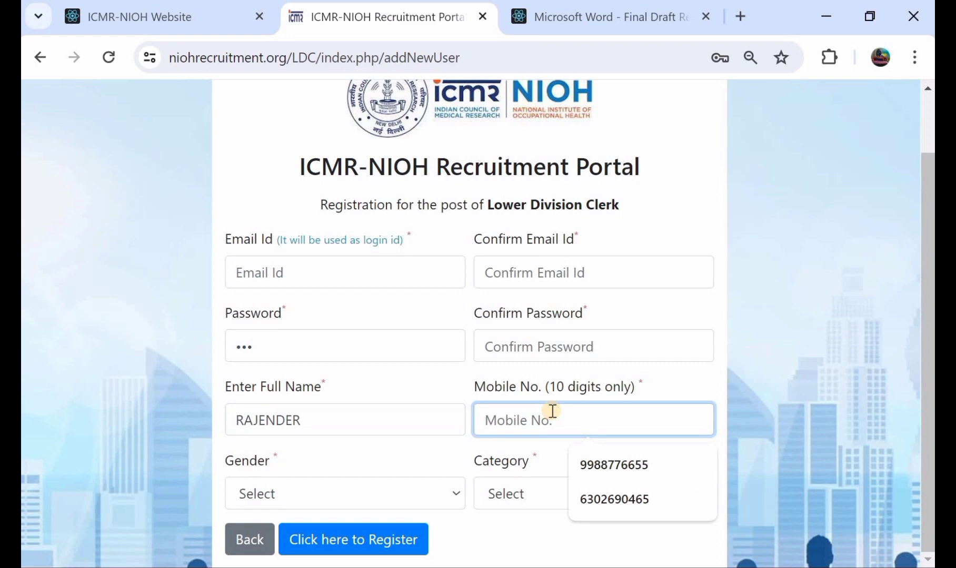
Set the gender to Male and the category to General, and submit the registration
click(259, 490)
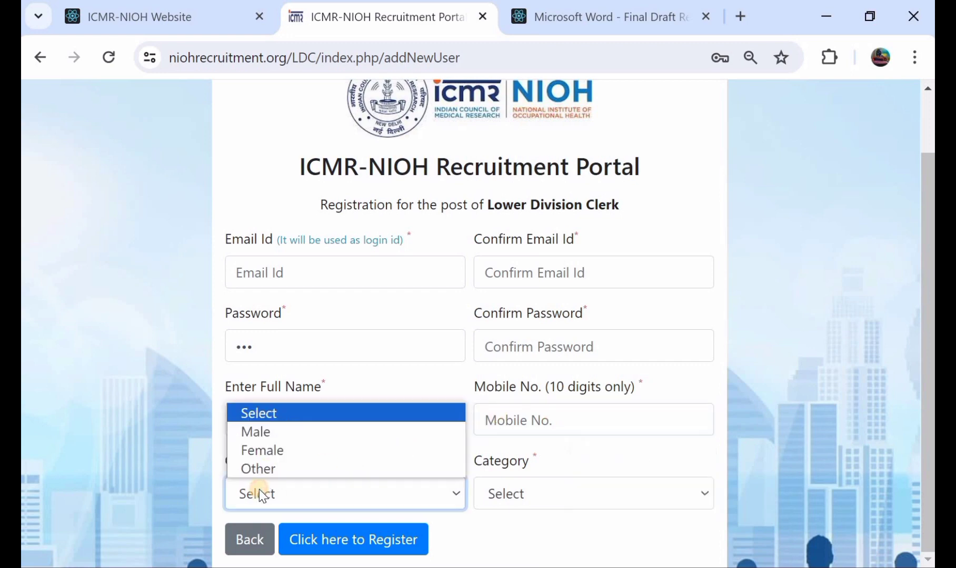
click(276, 433)
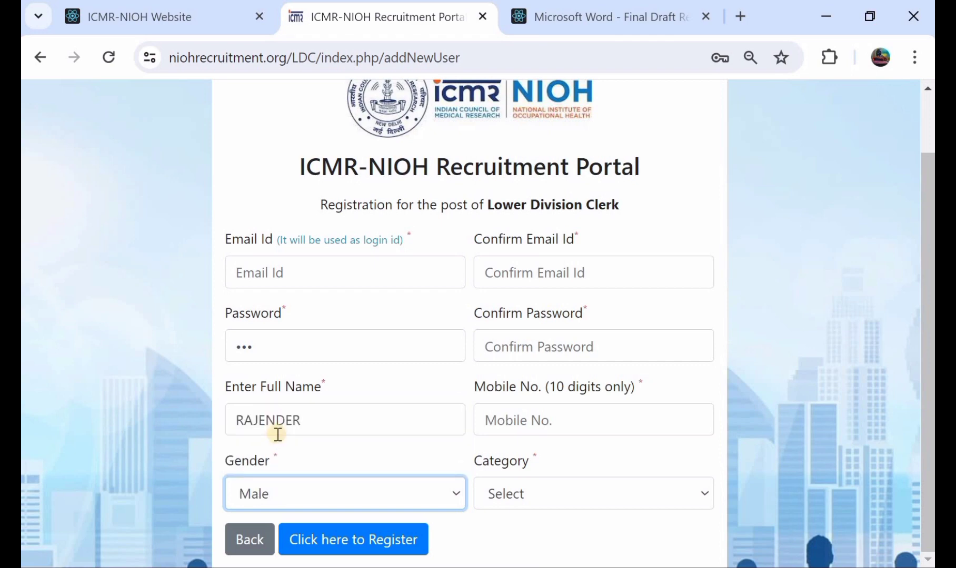
click(524, 488)
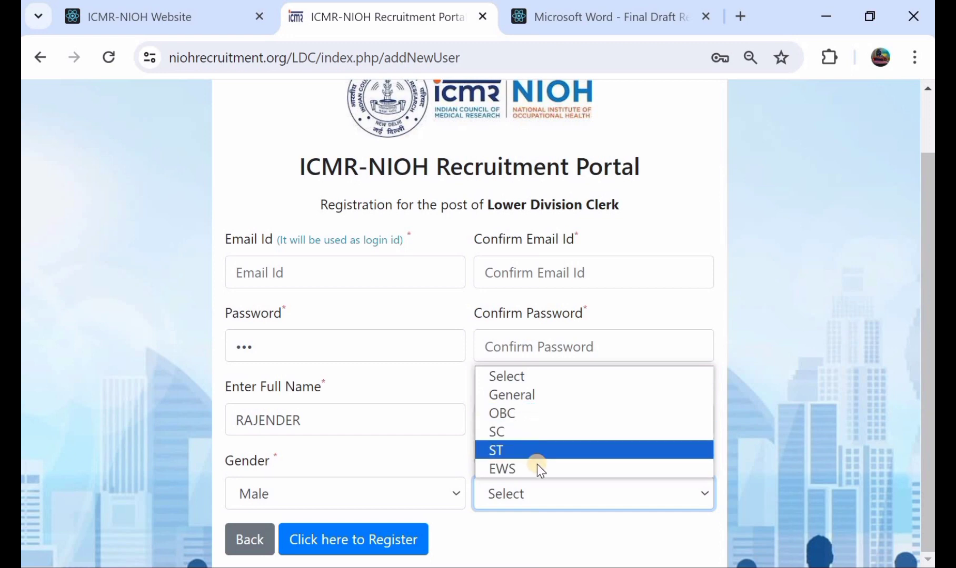
click(553, 400)
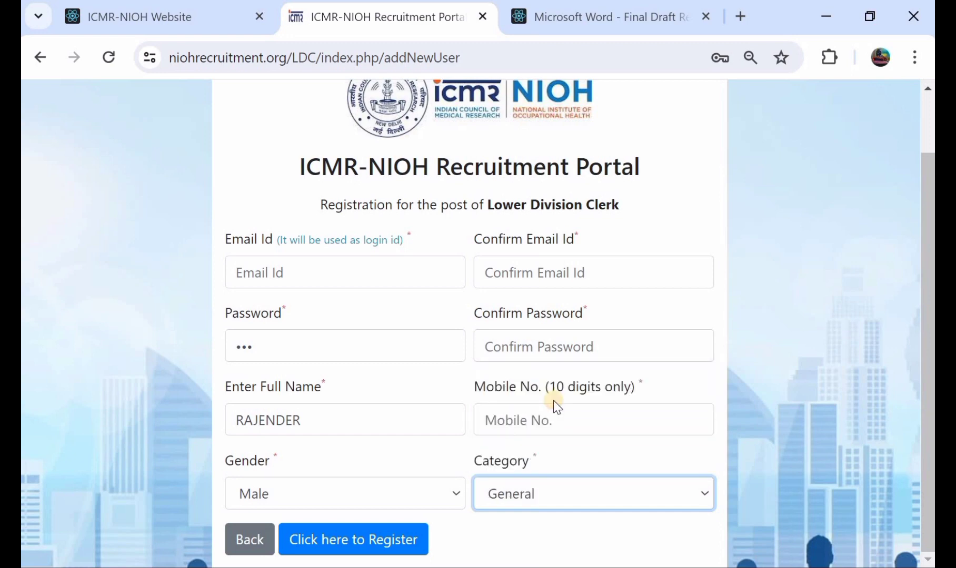
click(352, 541)
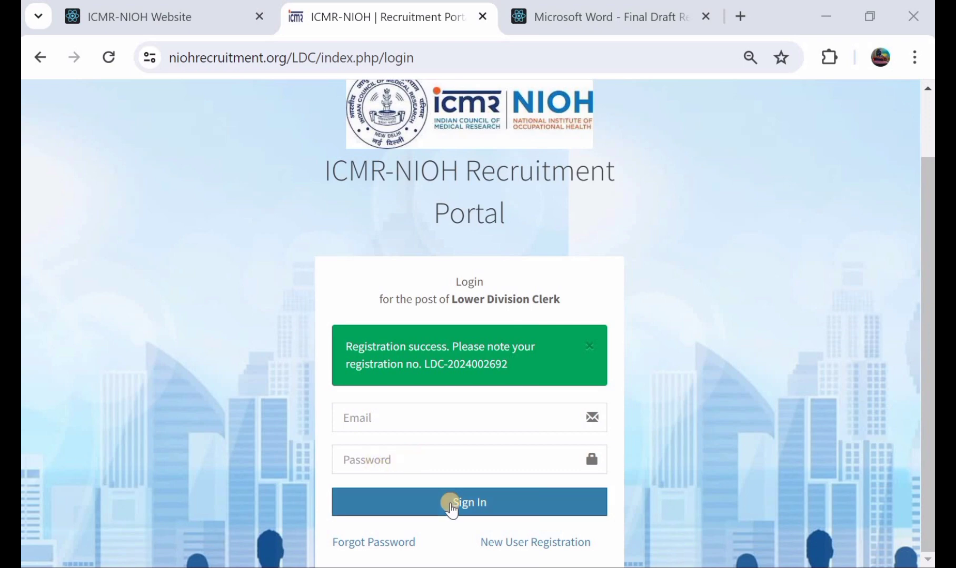
Sign in to the portal and open the Lower Division Clerk application's personal details form with the side navigation collapsed
click(451, 506)
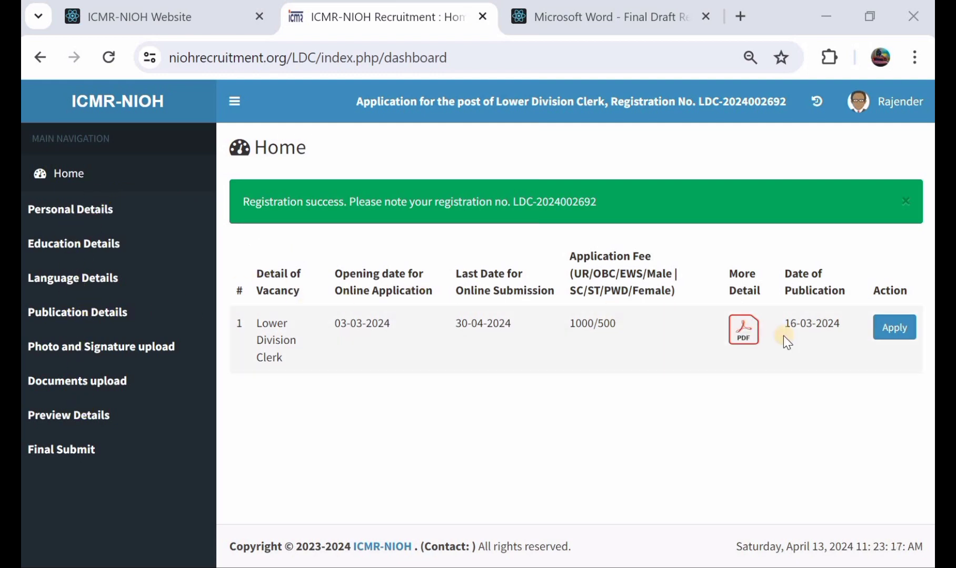
click(896, 330)
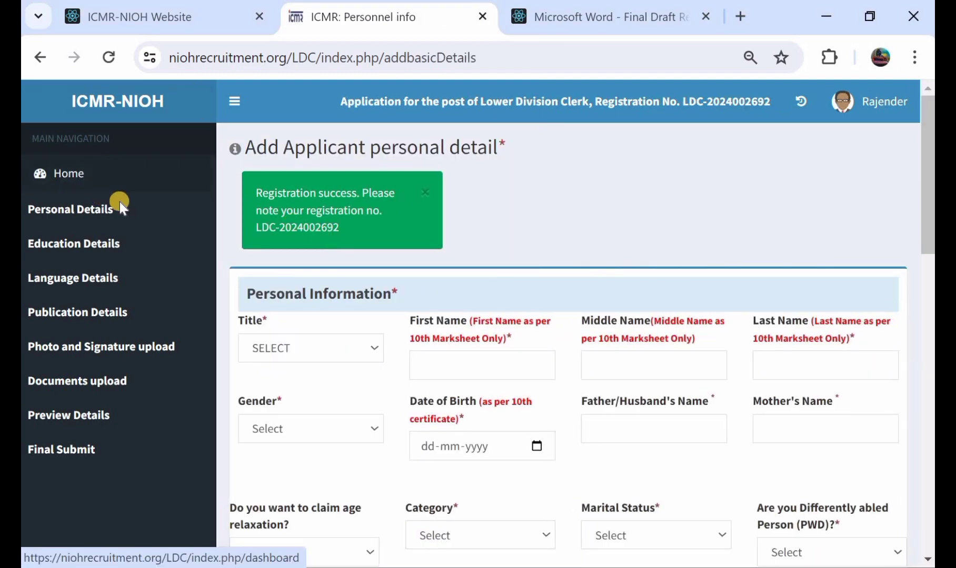
click(230, 103)
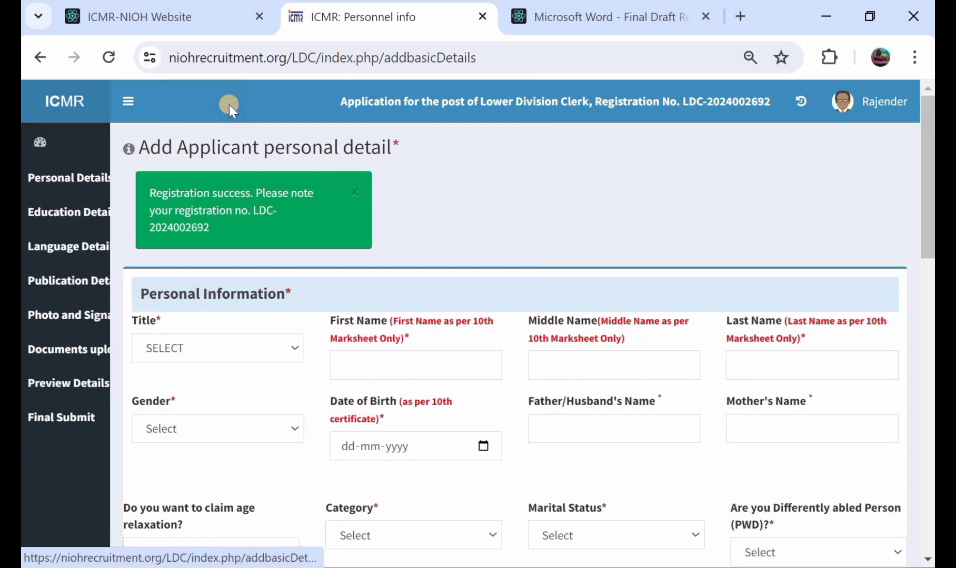
Set the title to MR and enter the applicant's first and last names under Personal Information
scroll(195, 279, down, 1)
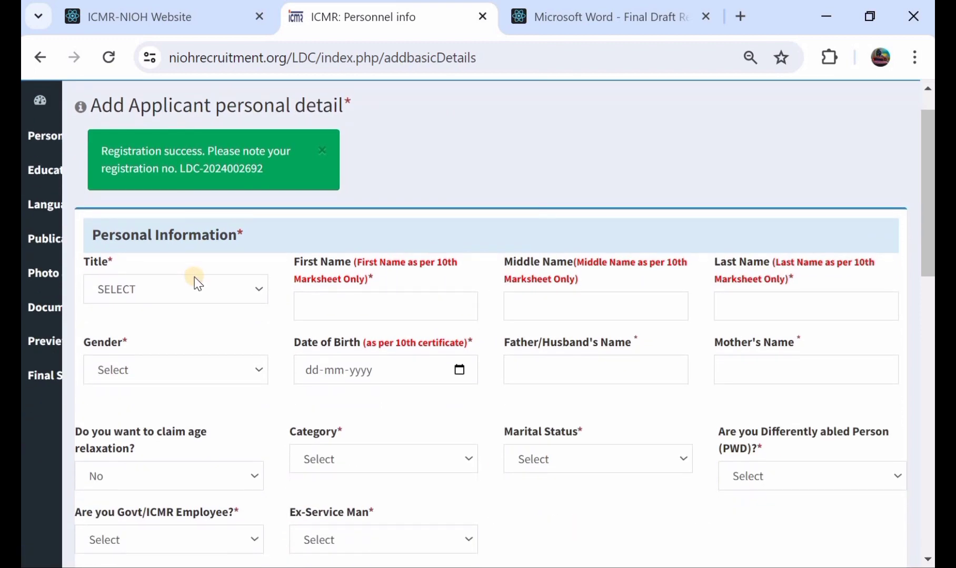
click(197, 280)
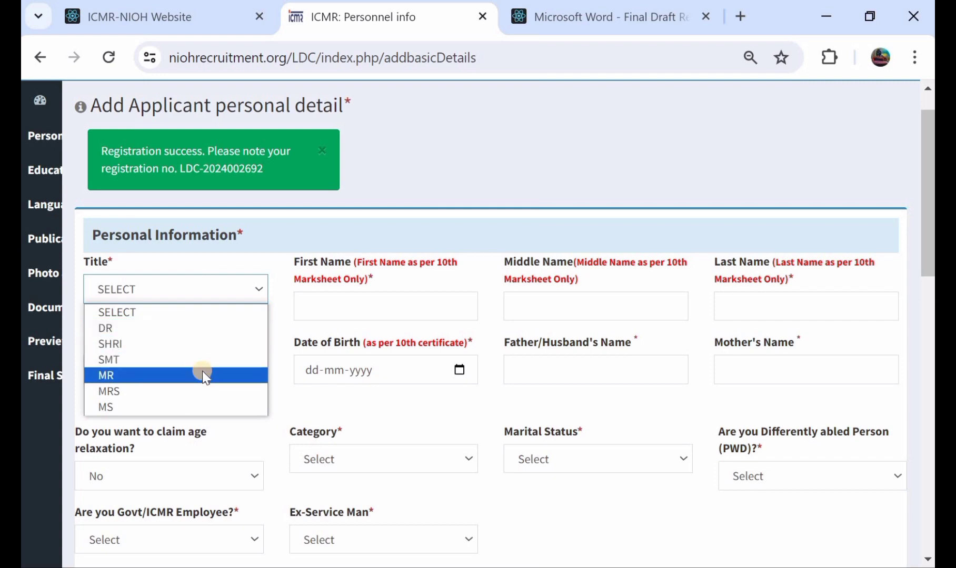
click(202, 374)
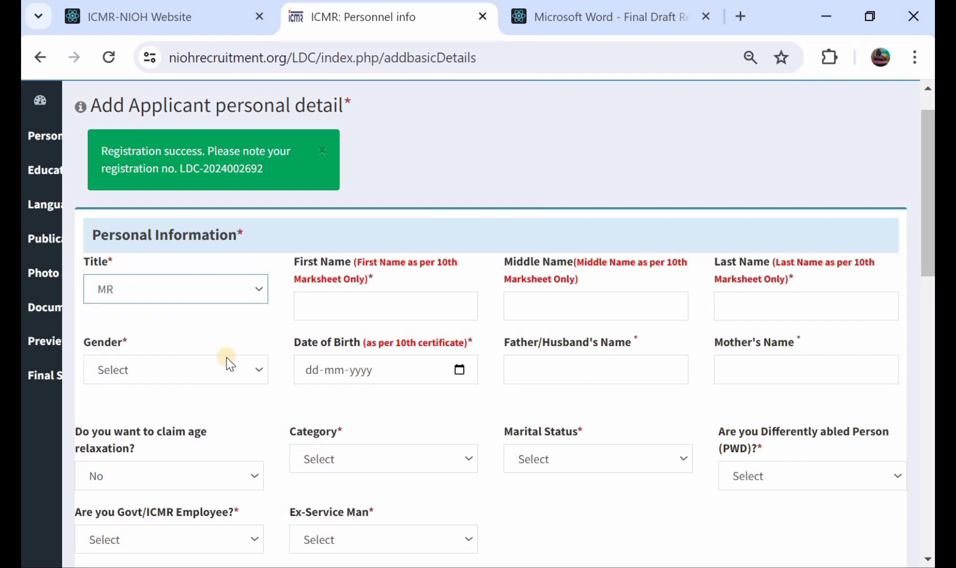
click(369, 314)
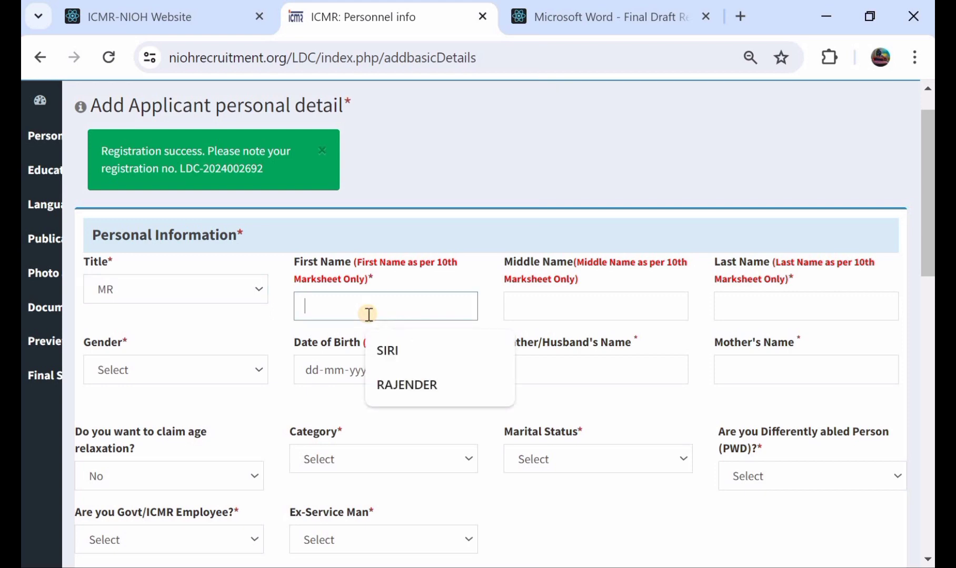
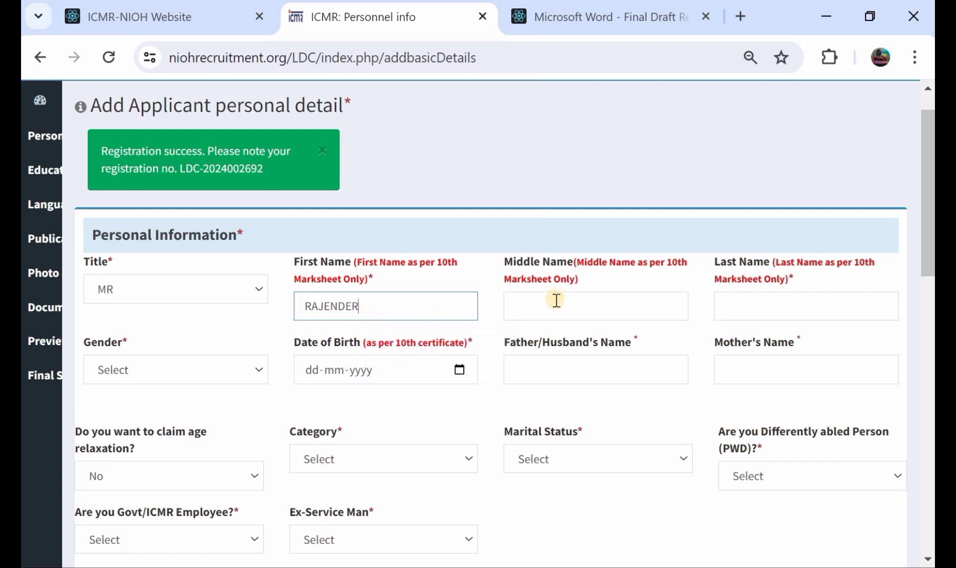
click(767, 312)
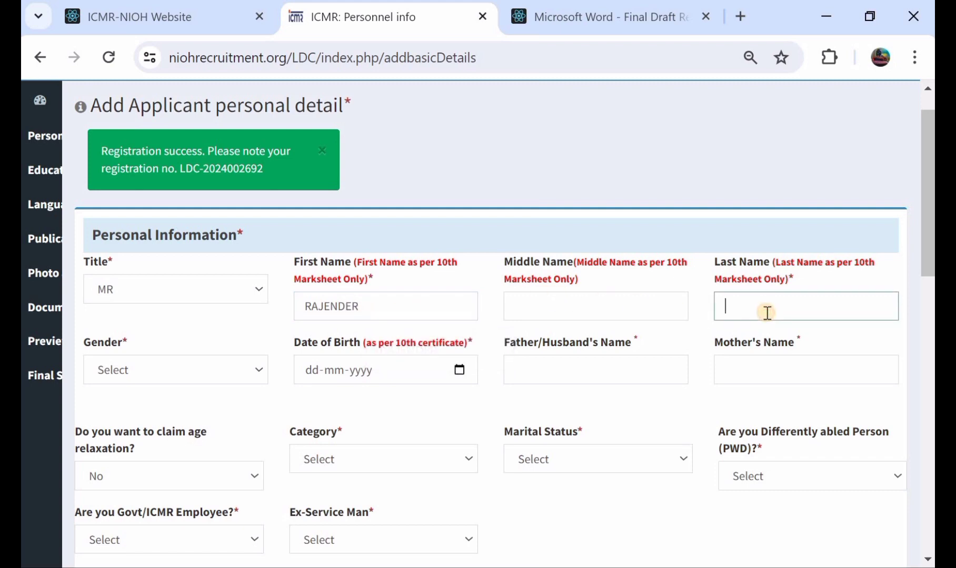
Set the applicant's gender to Male and enter the father's or husband's name, leaving the date of birth blank
scroll(767, 313, down, 1)
click(226, 316)
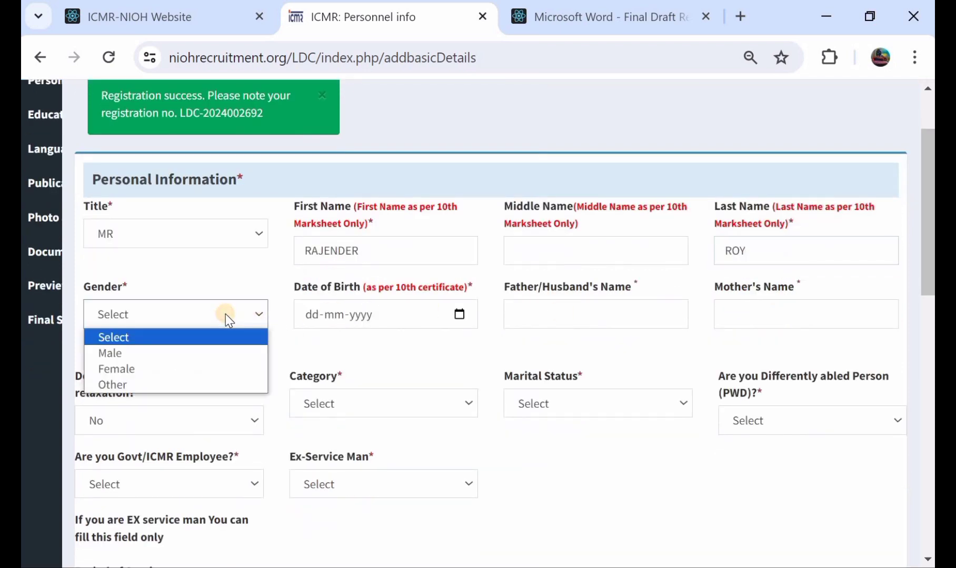
click(175, 354)
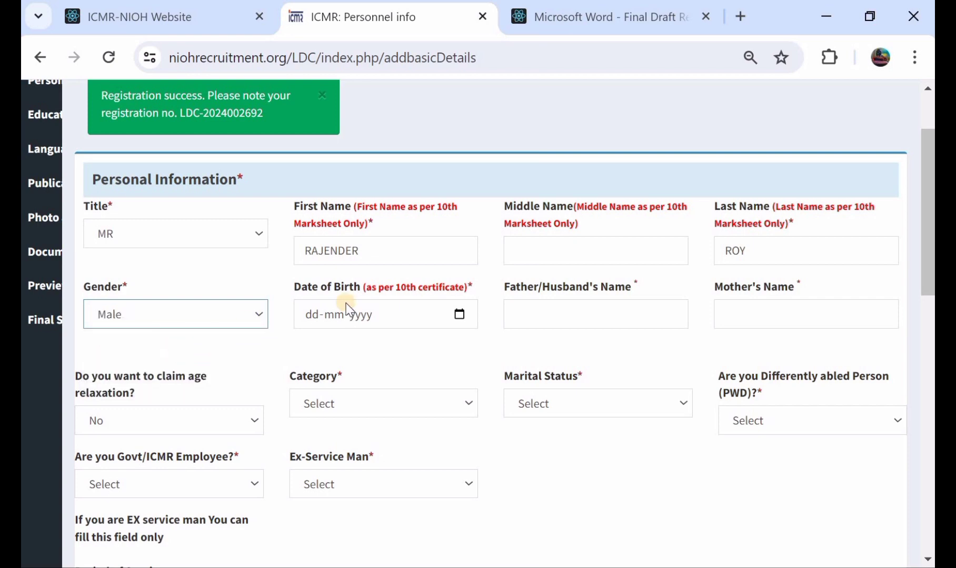
click(459, 314)
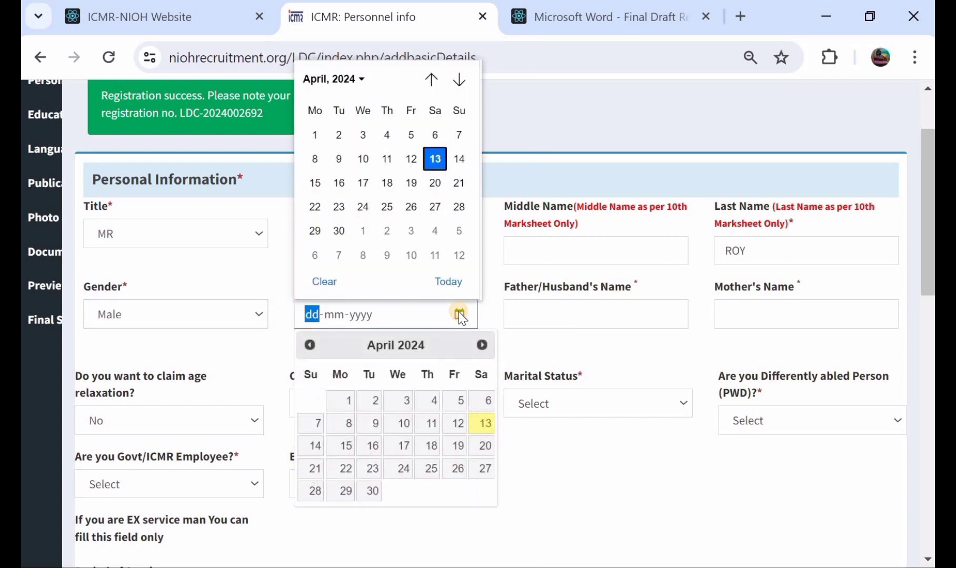
click(552, 336)
click(590, 316)
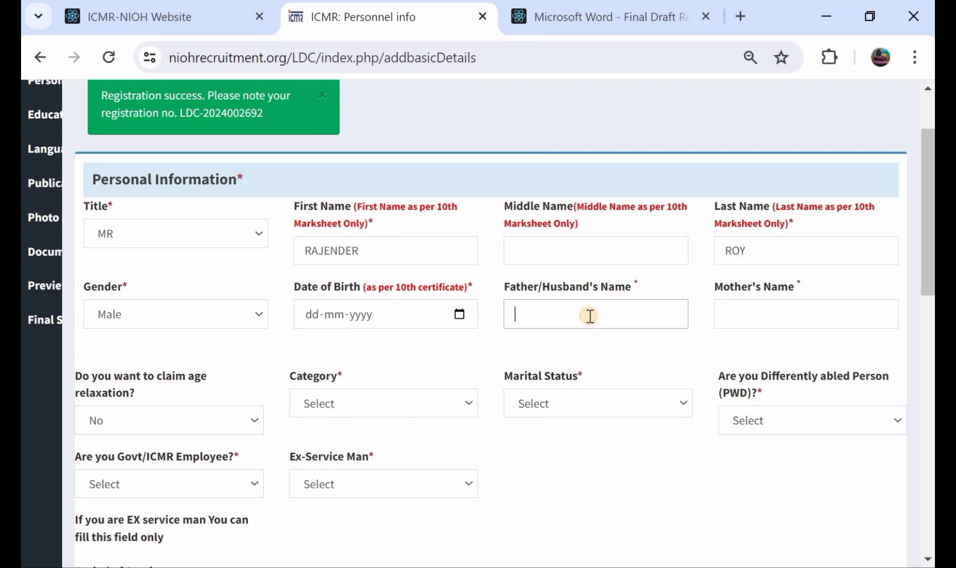
text(SIRI)
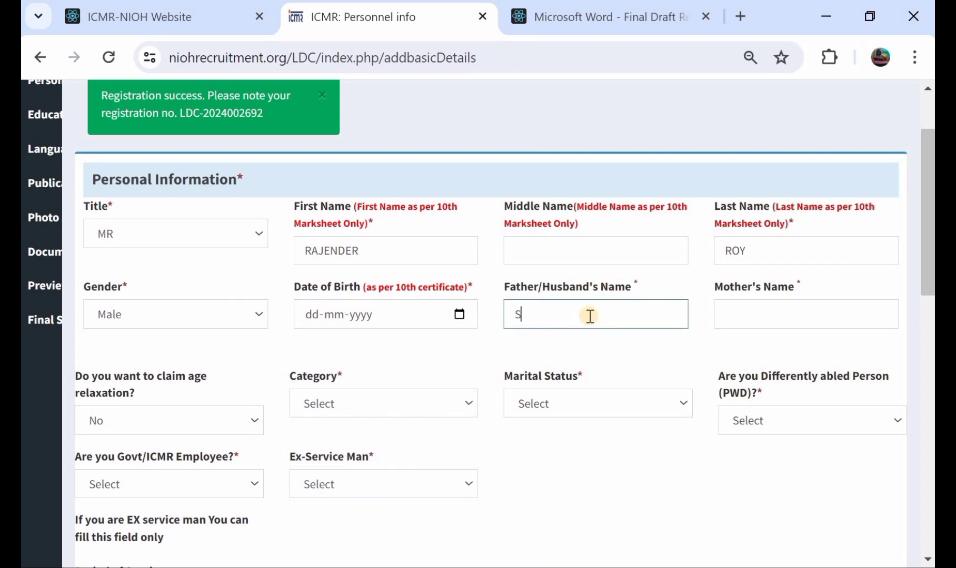
Enter the mother's name in the Personal Information section
click(762, 315)
text(KAMLI)
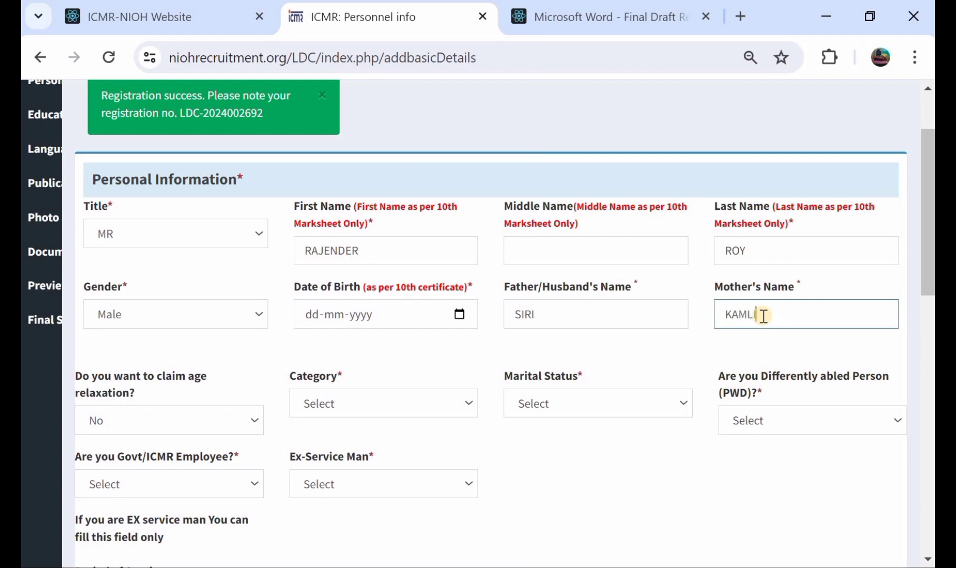
Try Yes for the age relaxation claim to check its document upload field, and return the answer to No
scroll(762, 316, down, 1)
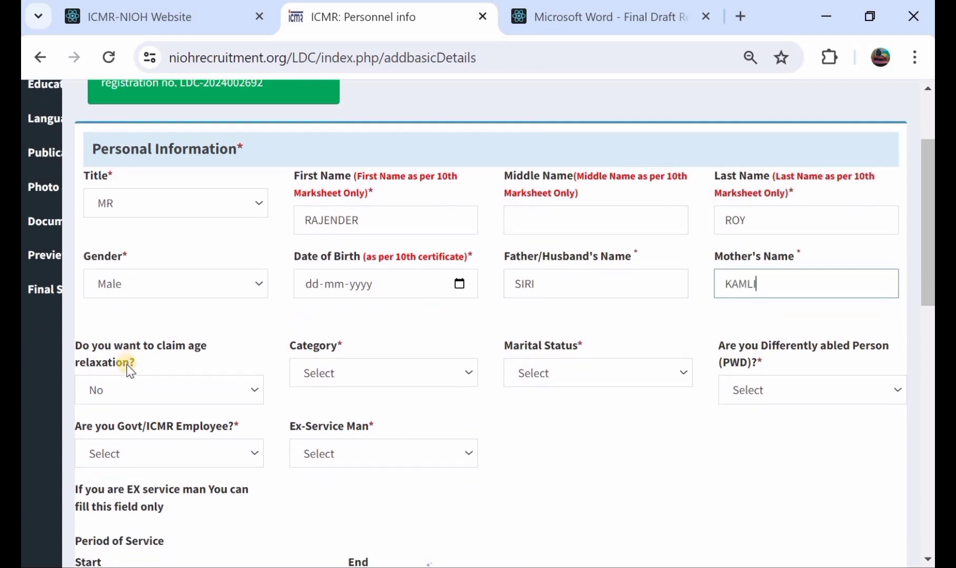
click(147, 388)
click(152, 427)
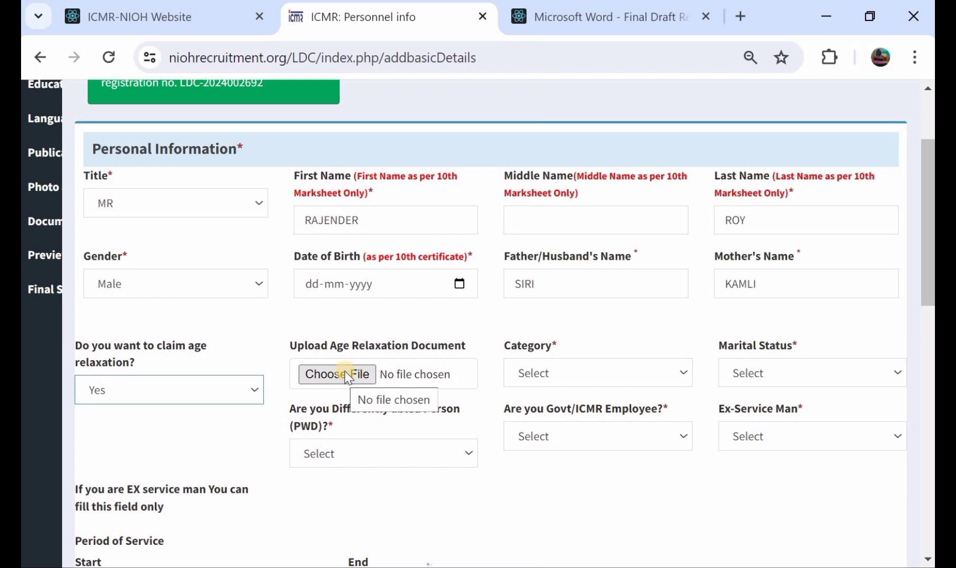
click(232, 392)
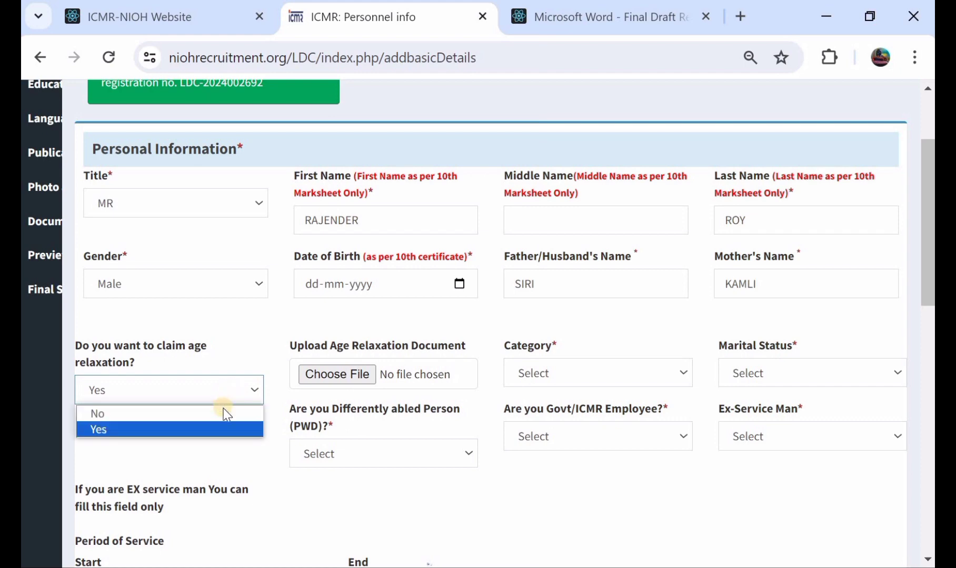
click(225, 414)
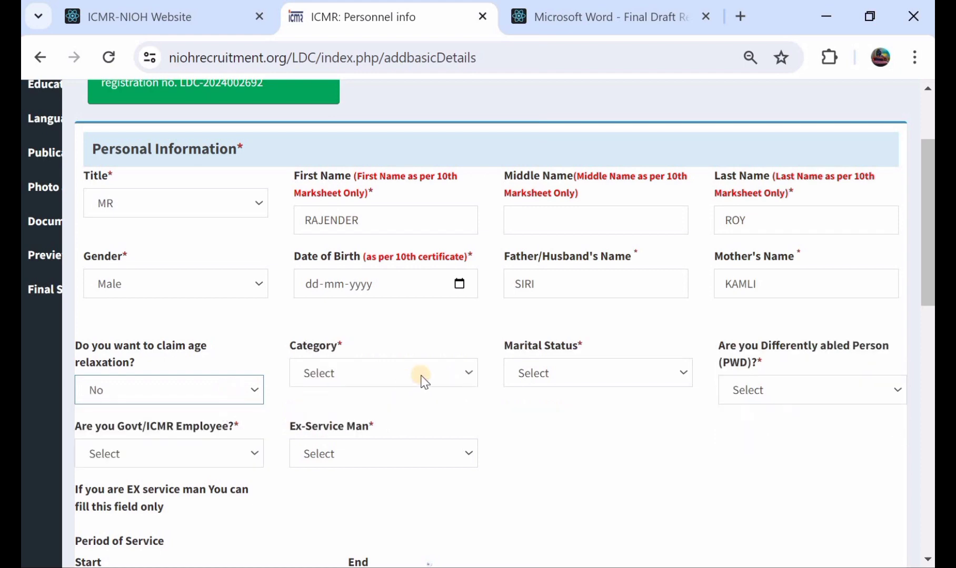
Set the applicant's category to UR and the marital status to Unmarried
click(339, 374)
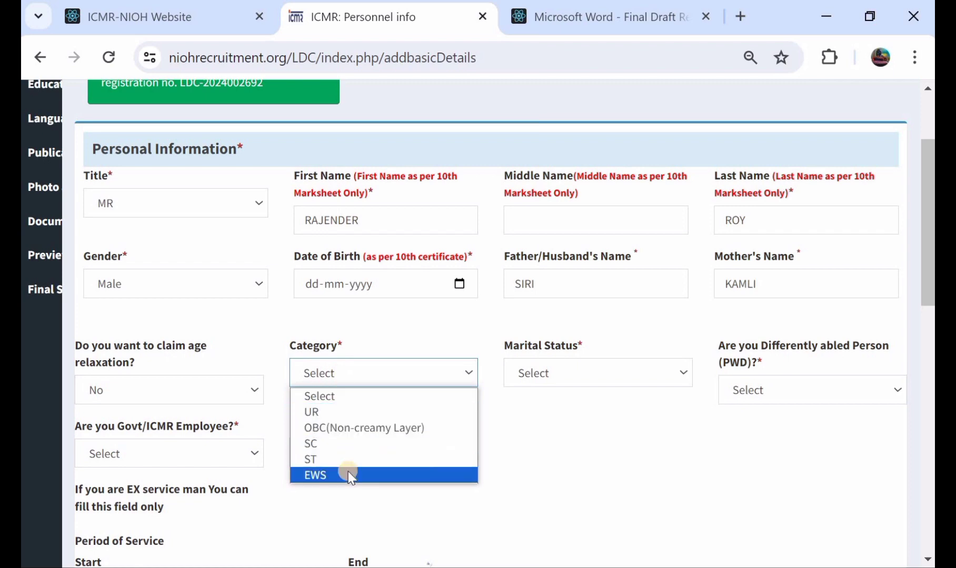
click(347, 415)
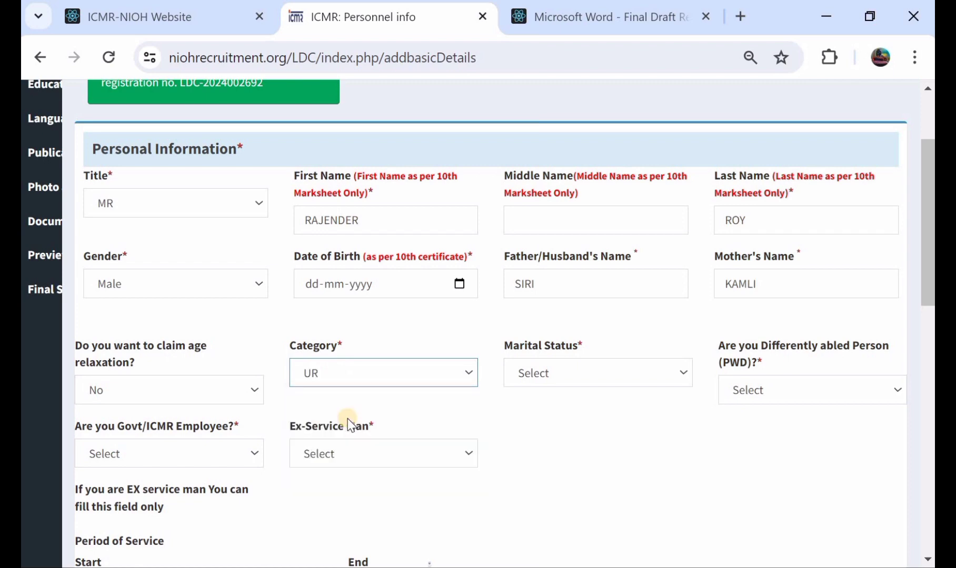
click(592, 379)
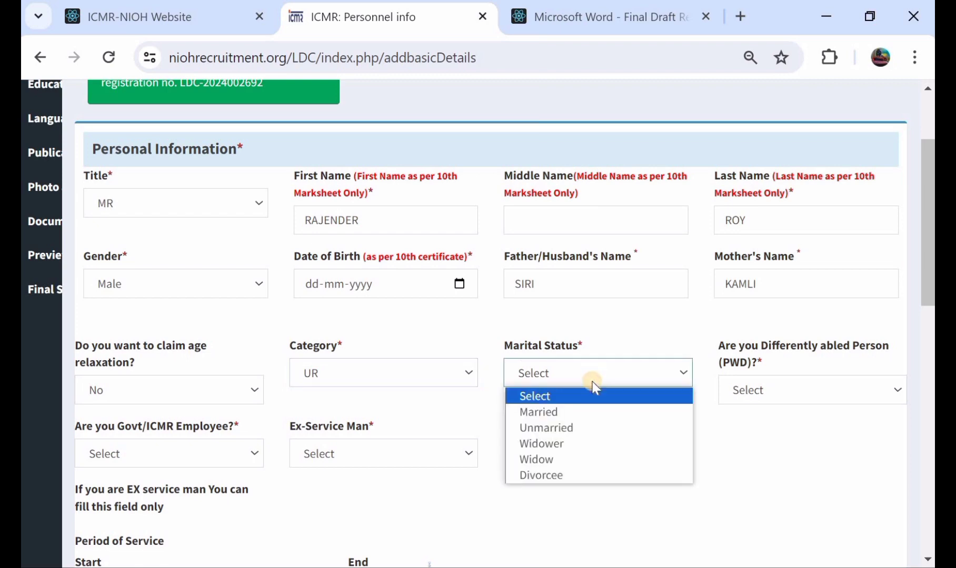
click(599, 429)
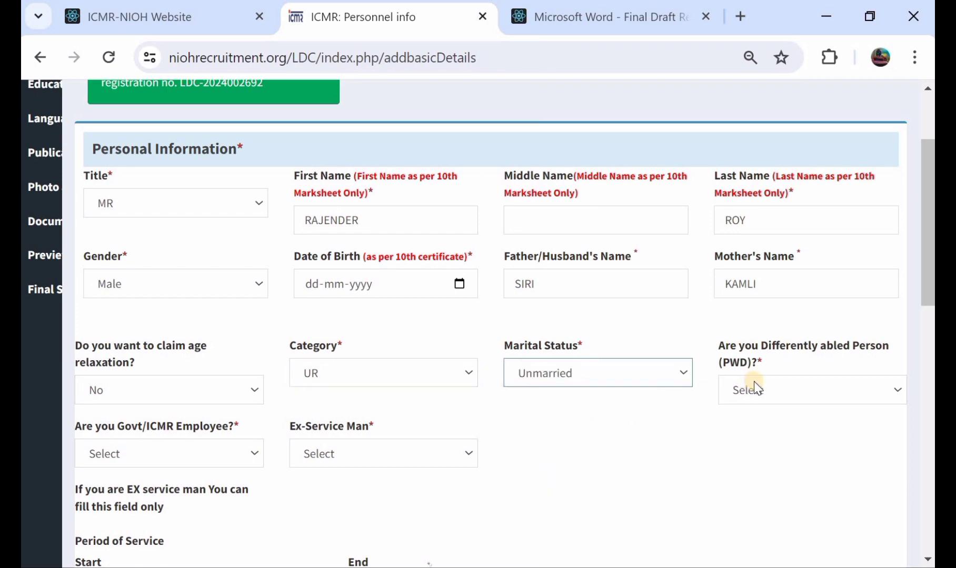
Try Yes for the Differently abled Person (PWD) question to check its document upload field, and set the answer to No
click(782, 390)
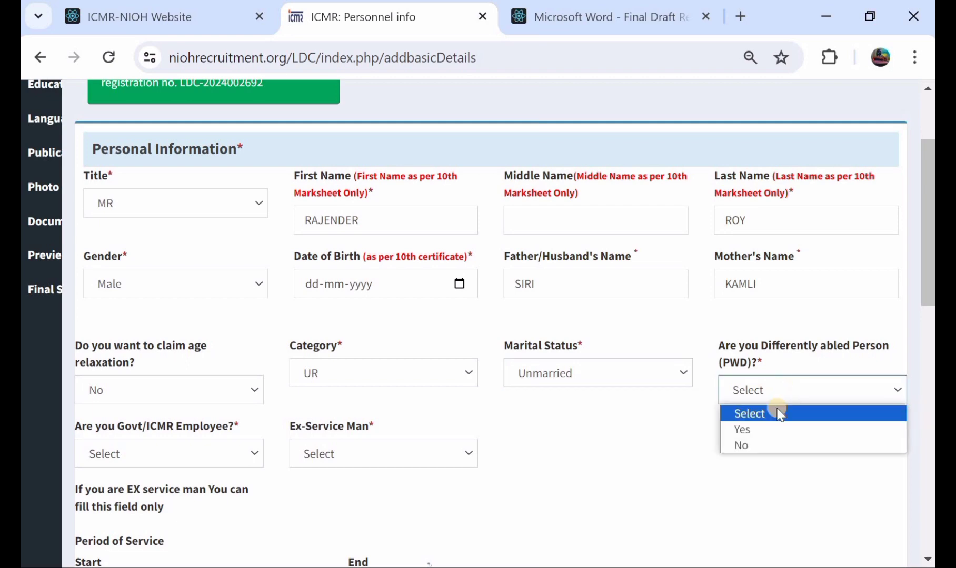
click(777, 430)
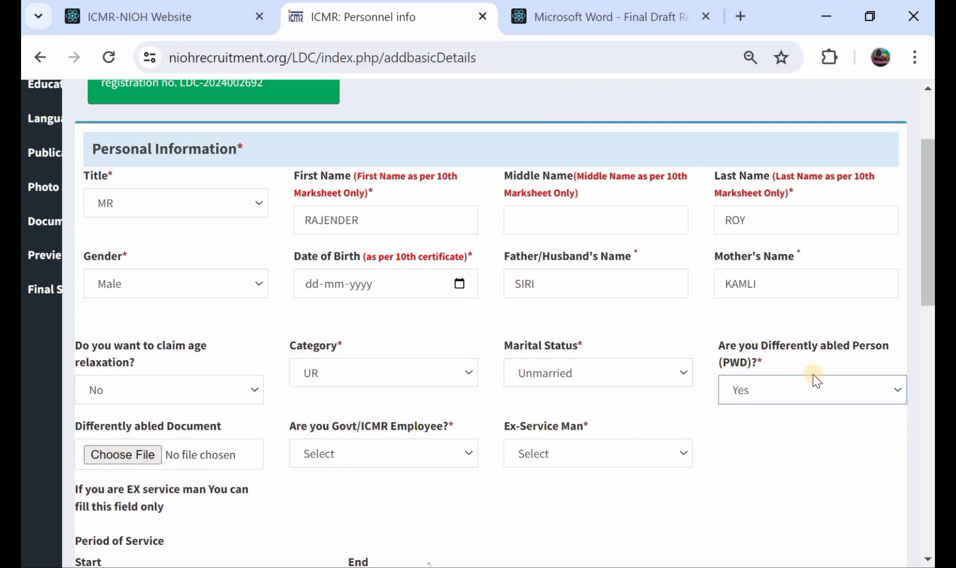
click(824, 389)
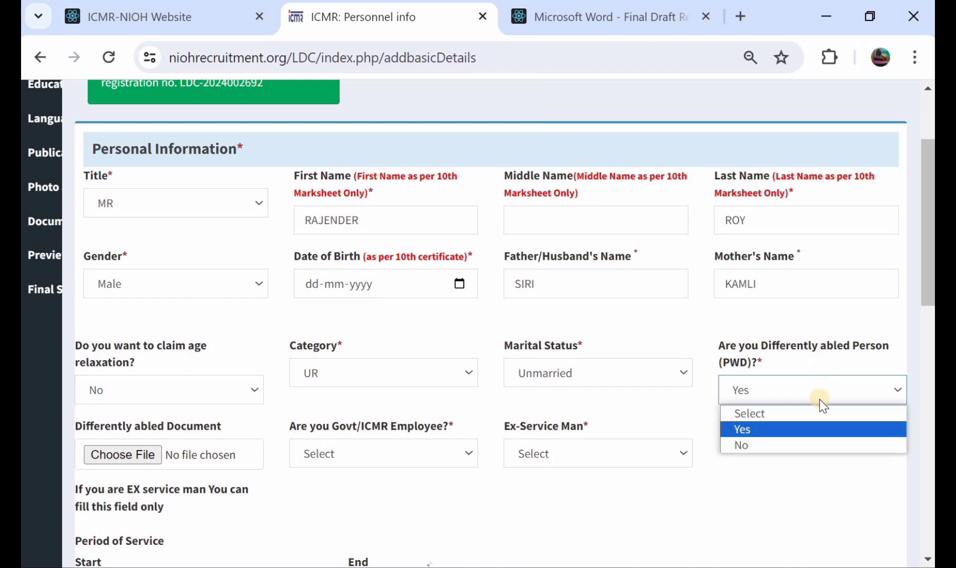
click(815, 444)
Try Yes for the Govt/ICMR Employee question to check its document upload field, and set the answer to No
scroll(348, 417, down, 1)
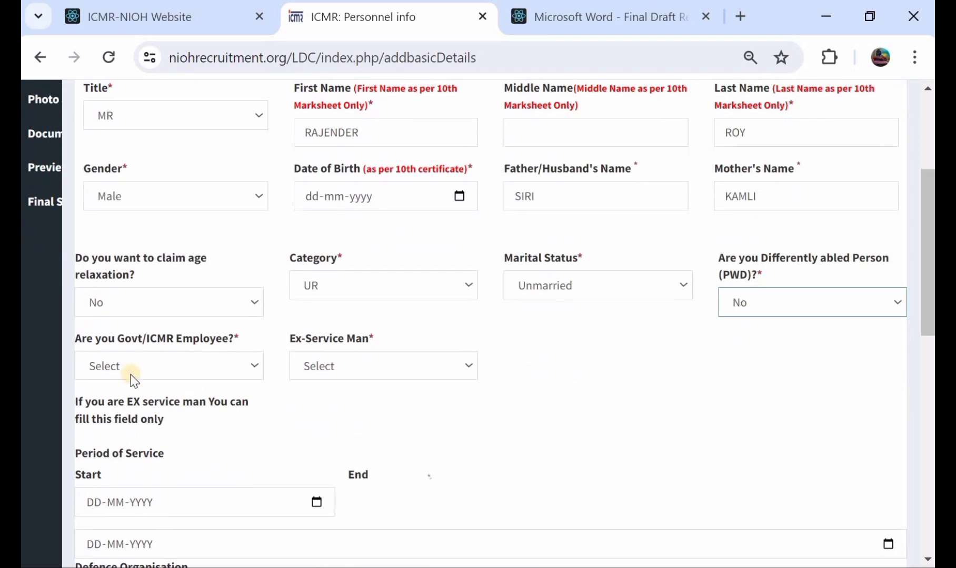
click(170, 364)
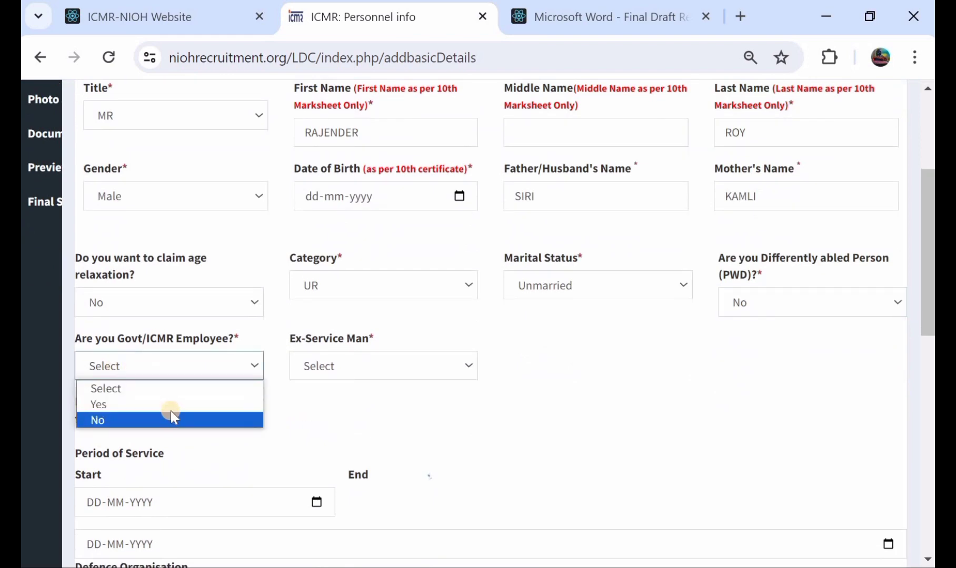
click(170, 405)
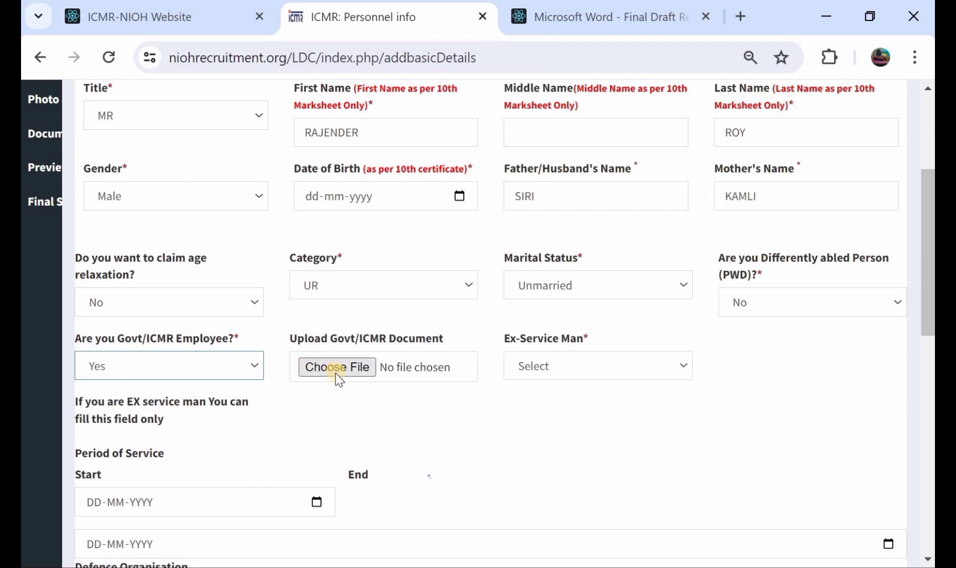
click(172, 369)
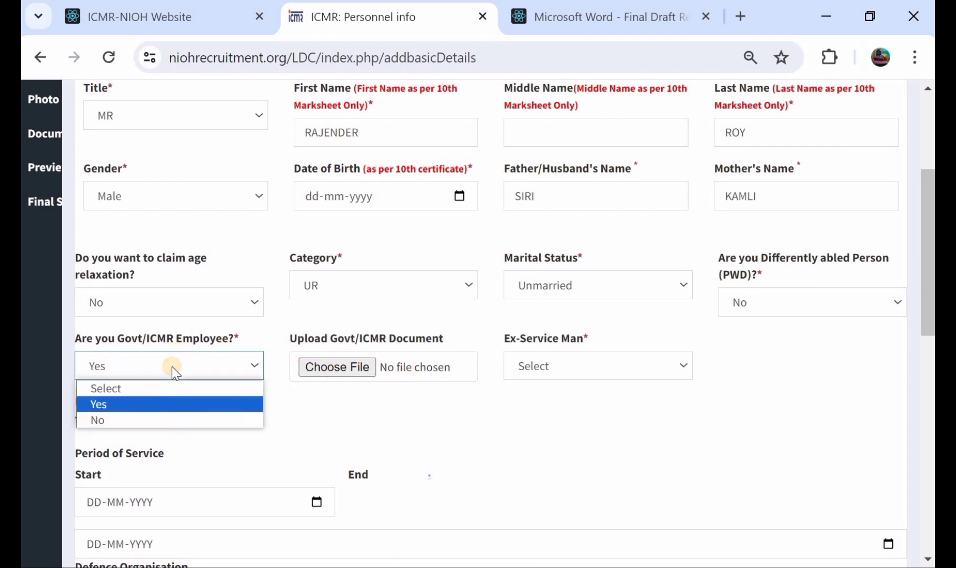
click(184, 420)
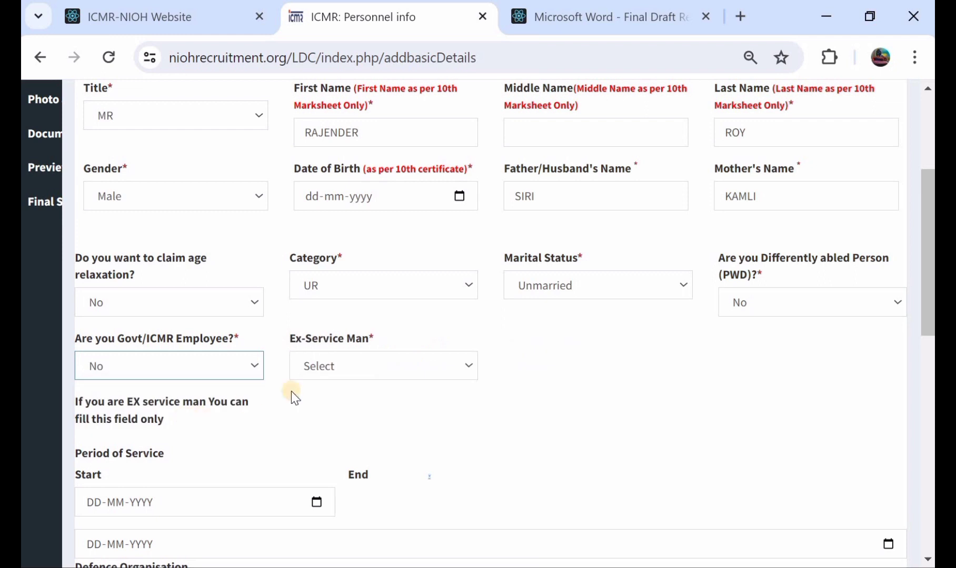
Try Yes for Ex-Service Man to check its document upload field, and set the answer to No
click(360, 373)
click(361, 409)
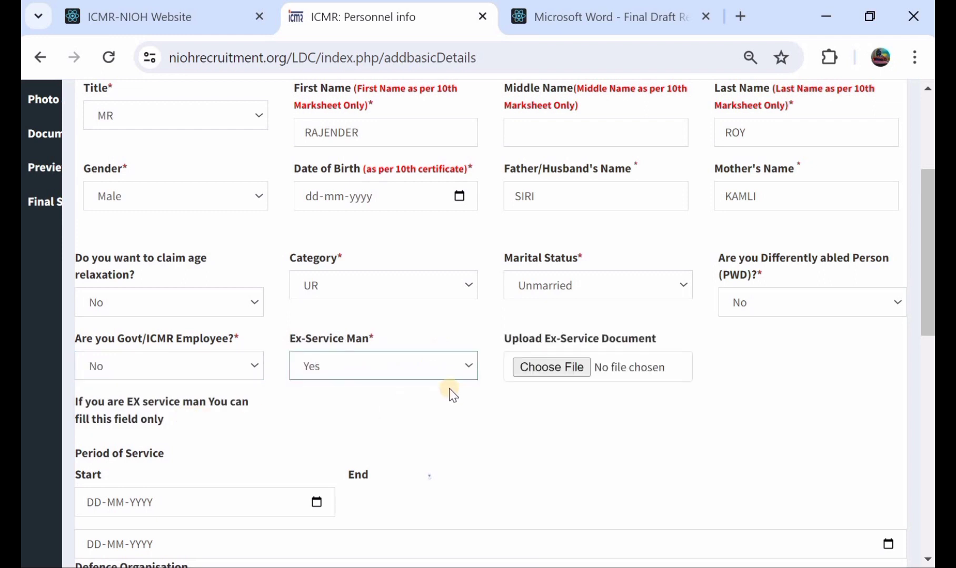
click(364, 366)
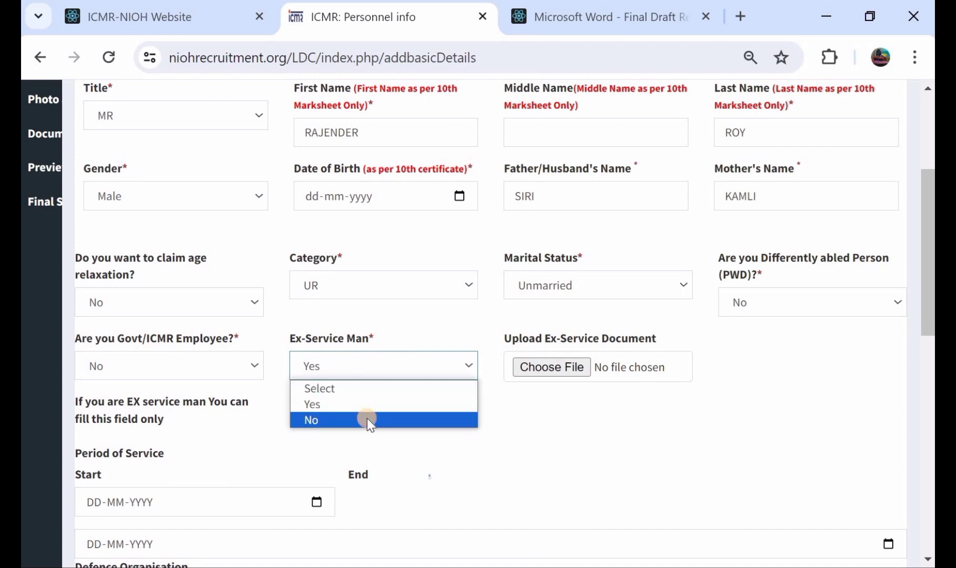
click(367, 420)
Leave the ex-service period and defence organisation fields blank and fill in Address Line 1 of the Communication Address
scroll(366, 420, down, 2)
scroll(88, 389, down, 1)
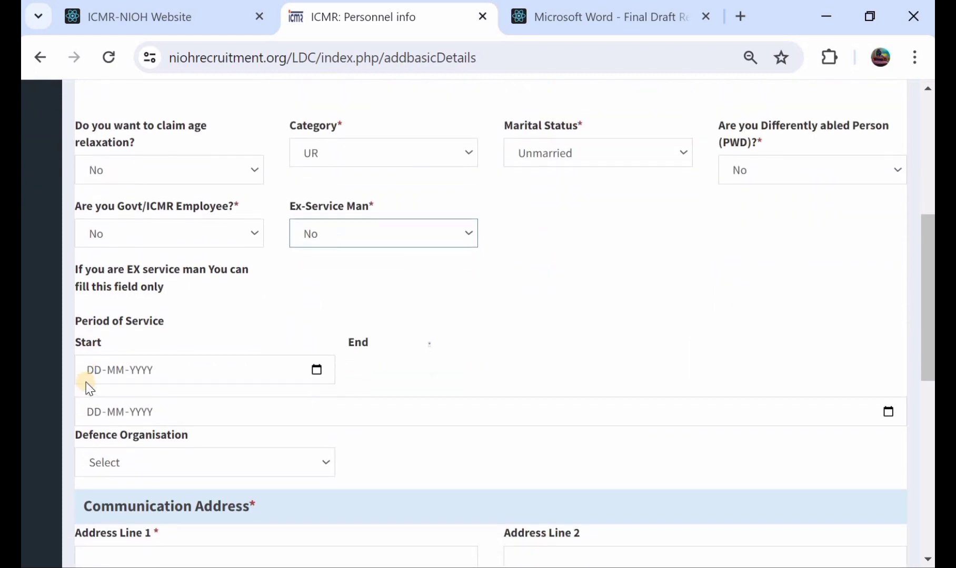
scroll(89, 388, down, 1)
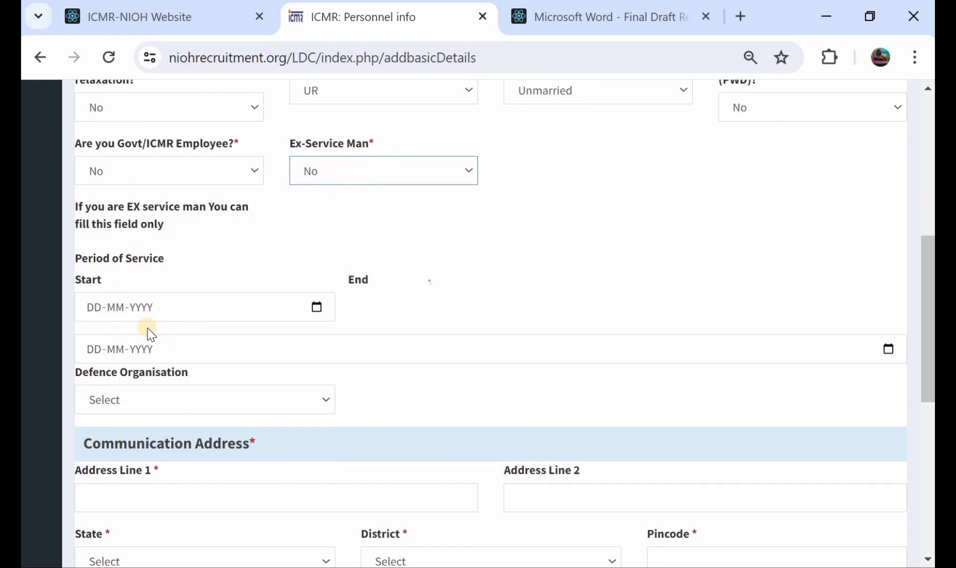
scroll(169, 314, down, 1)
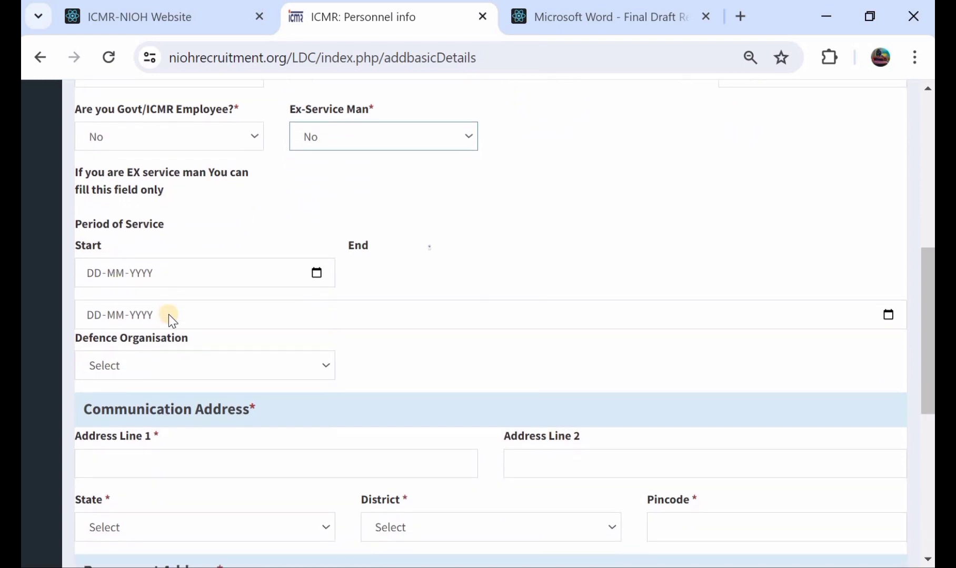
scroll(169, 314, down, 4)
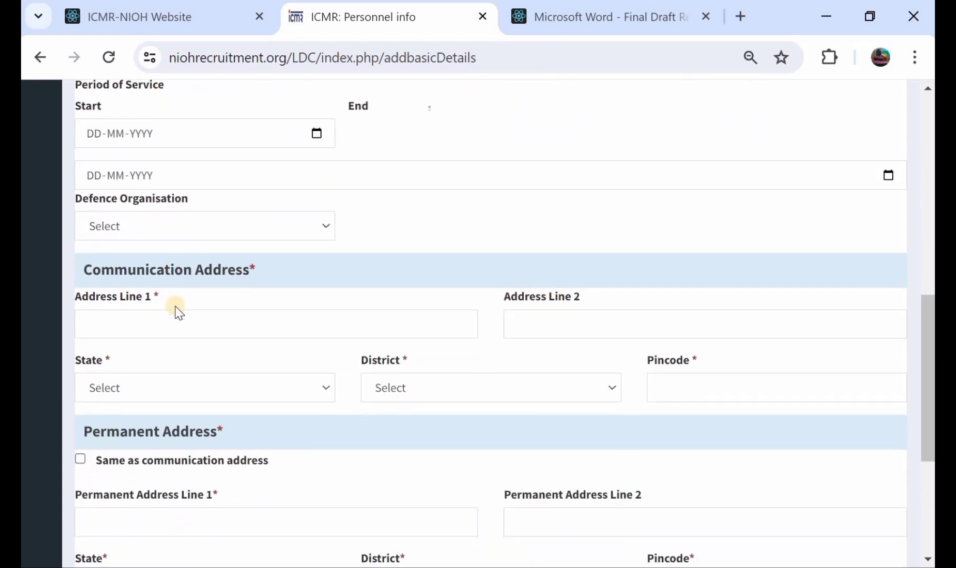
click(194, 280)
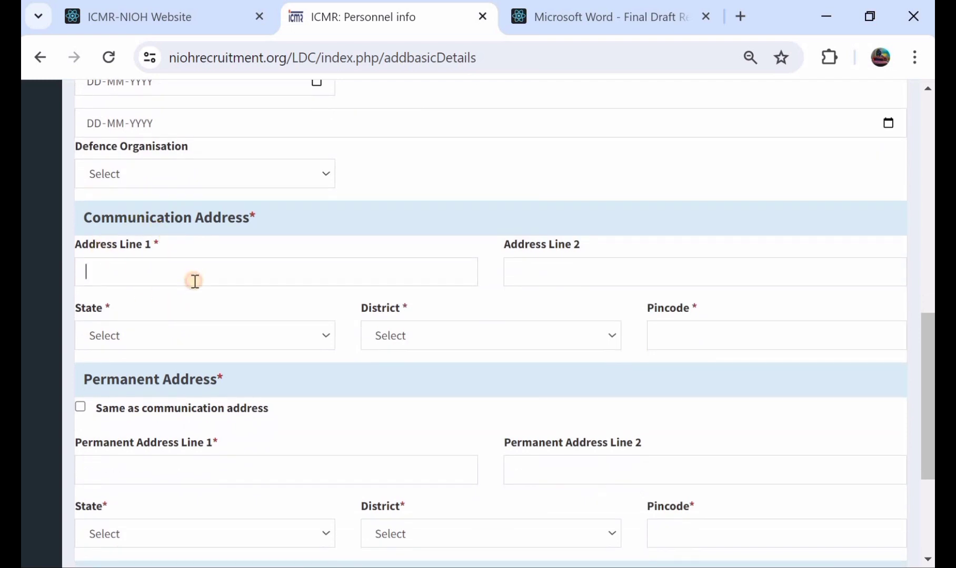
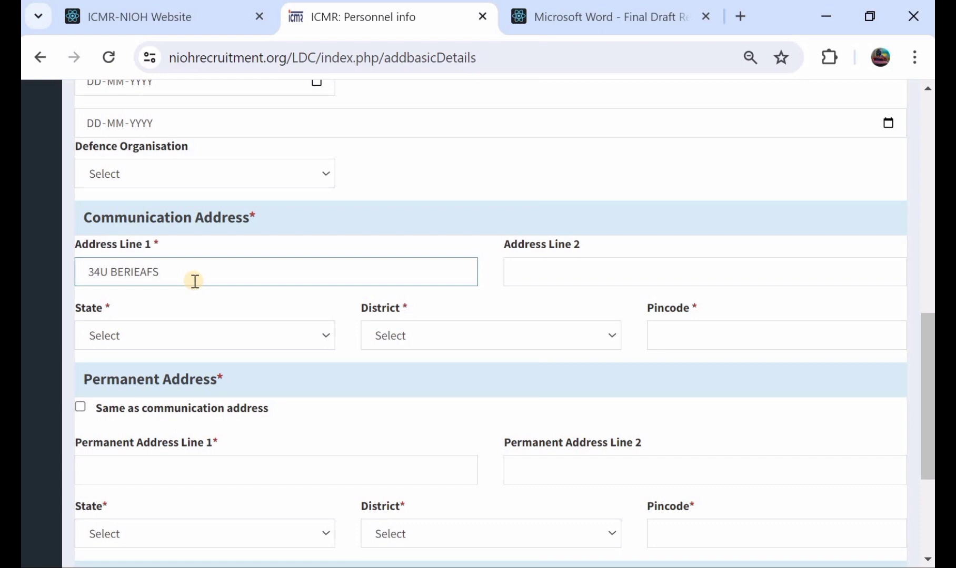
Fill in Address Line 2 of the Communication Address
click(555, 280)
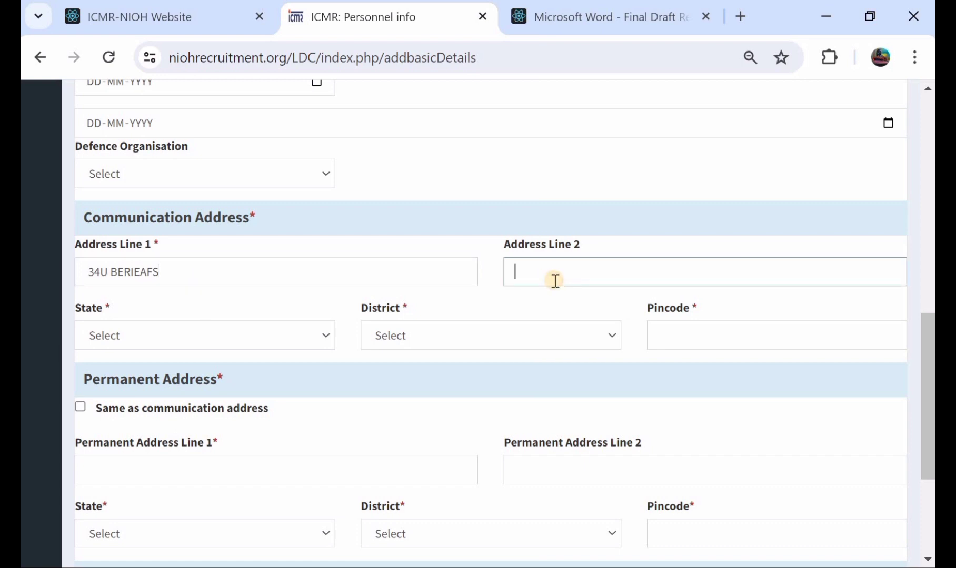
Set the communication address's state to TELANGANA and its district to MAHABUBABAD
scroll(421, 279, down, 1)
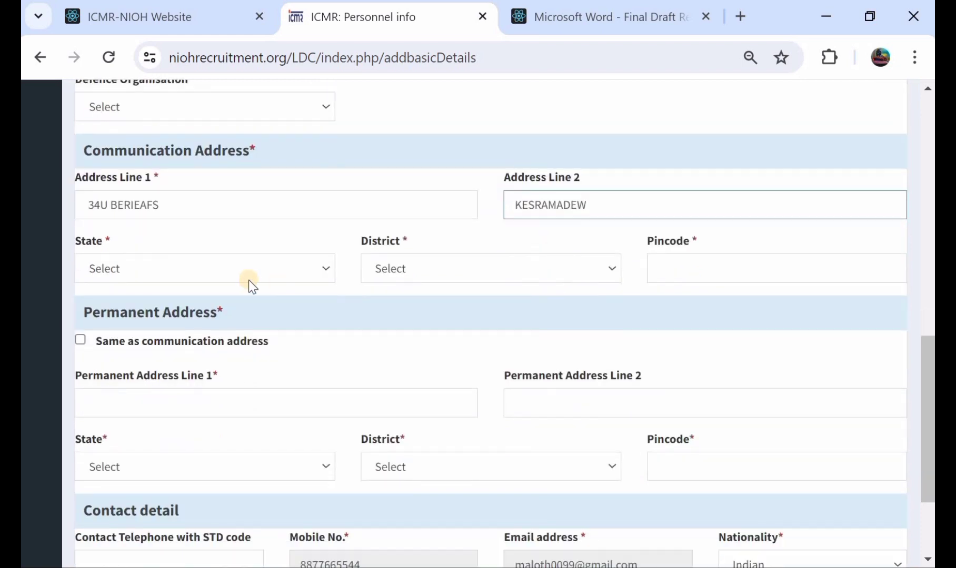
click(186, 269)
scroll(165, 354, down, 3)
scroll(166, 356, down, 3)
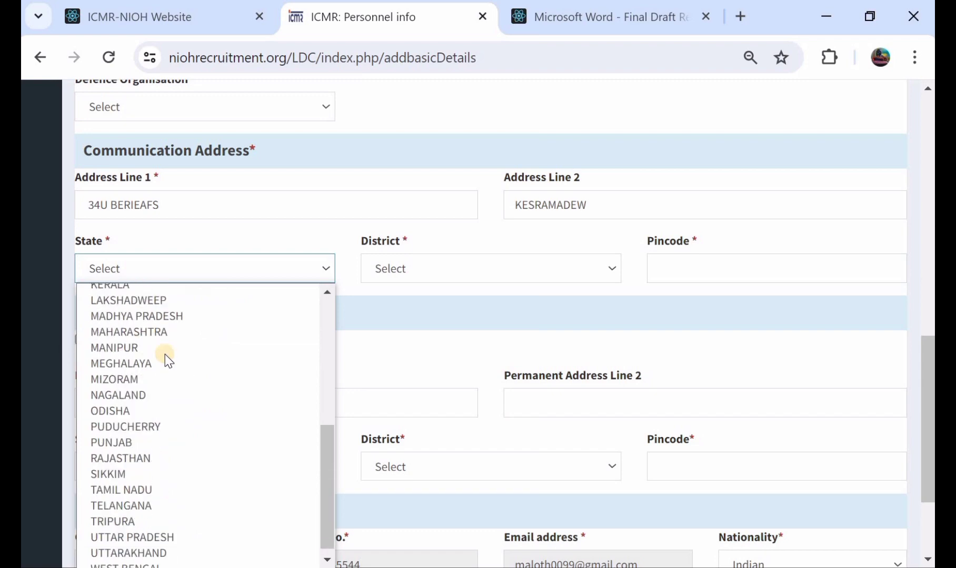
click(165, 505)
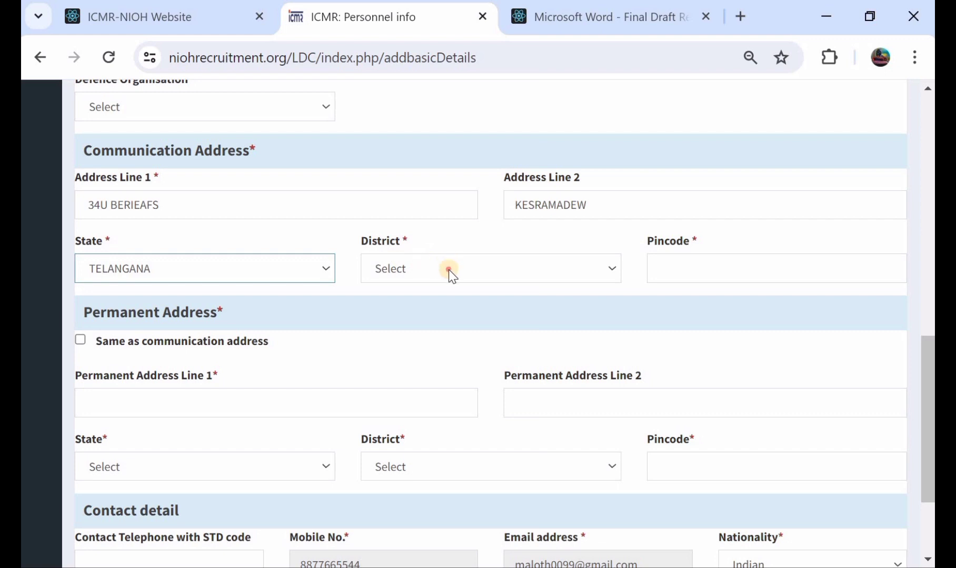
click(449, 269)
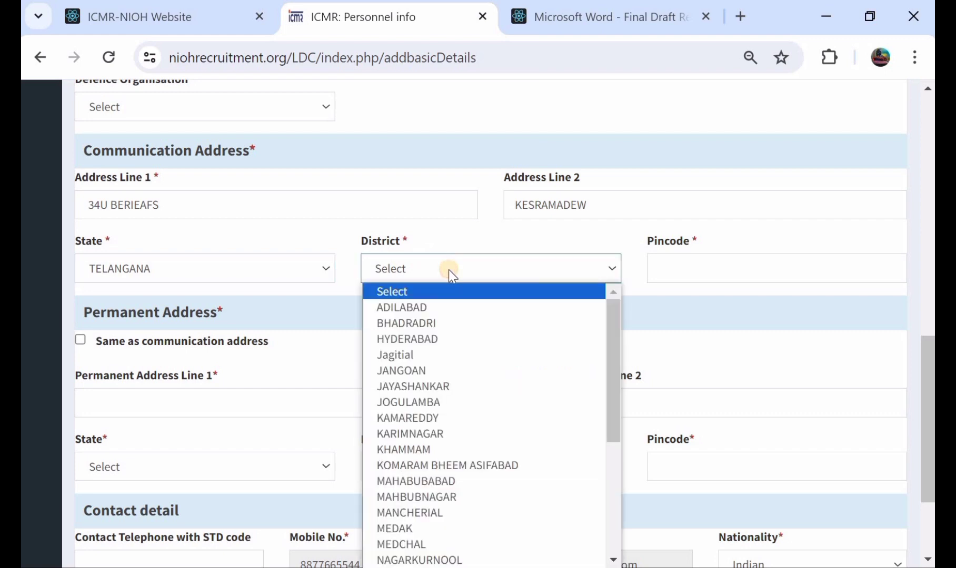
click(481, 482)
Enter the postal pincode of the Communication Address
click(712, 272)
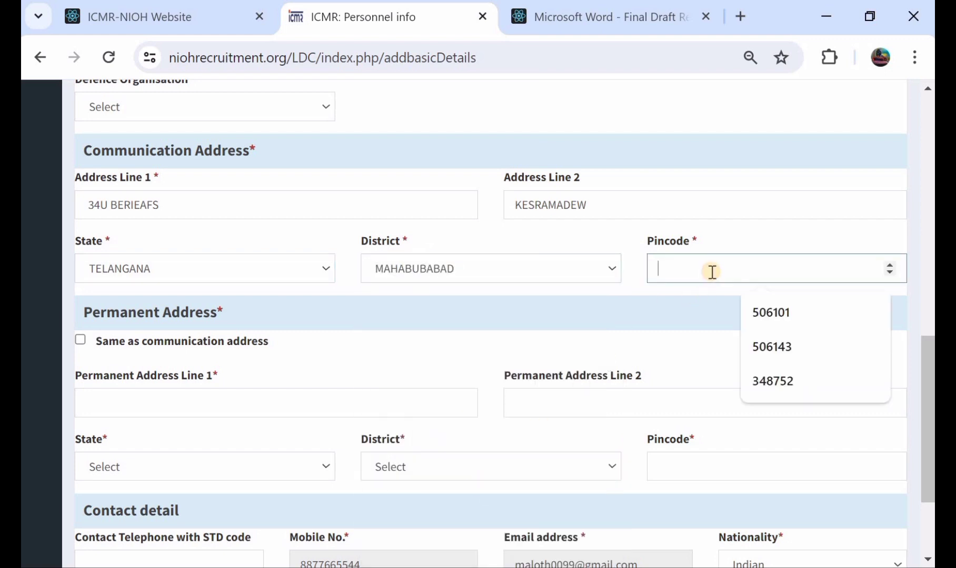
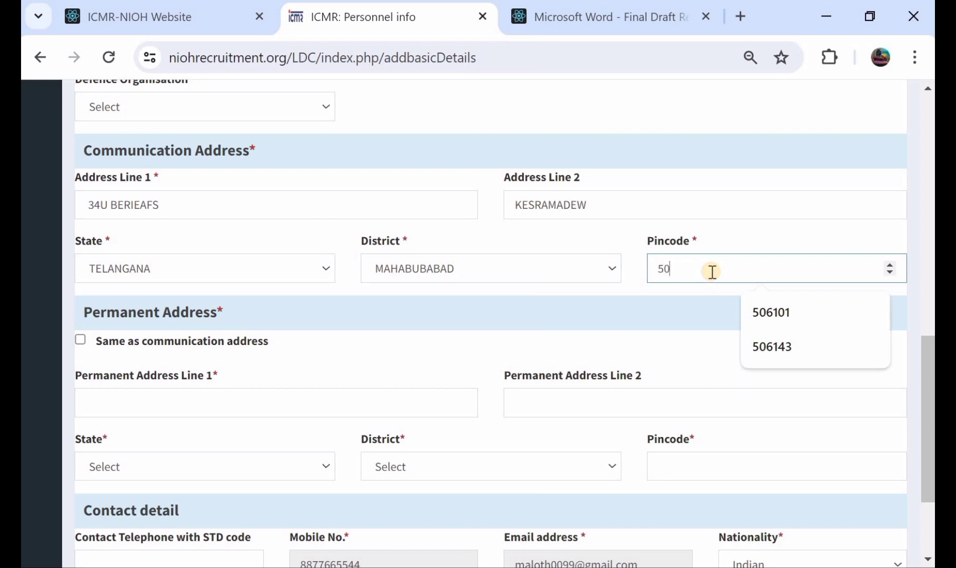
scroll(386, 258, down, 3)
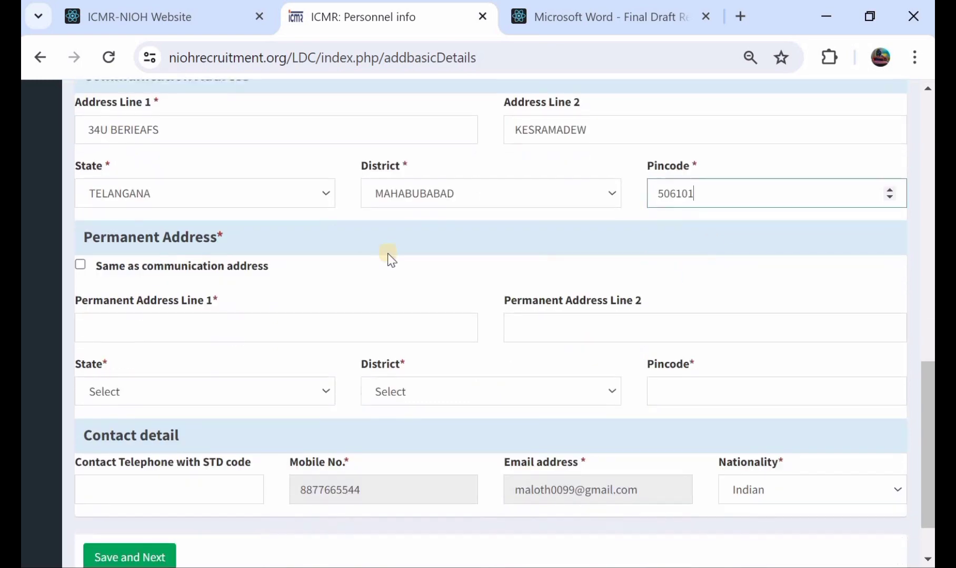
scroll(201, 204, up, 2)
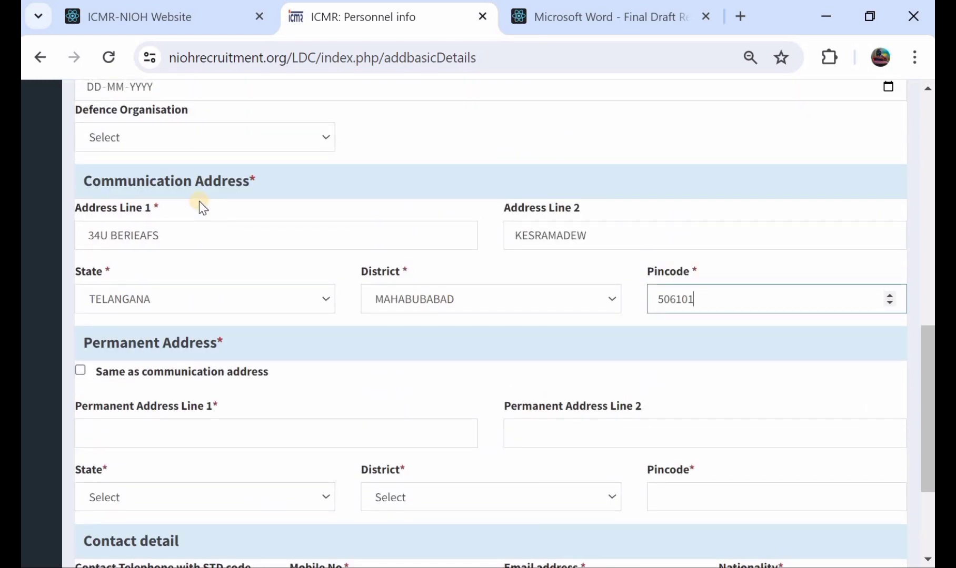
Mark the permanent address as the same as the communication address
scroll(200, 203, down, 2)
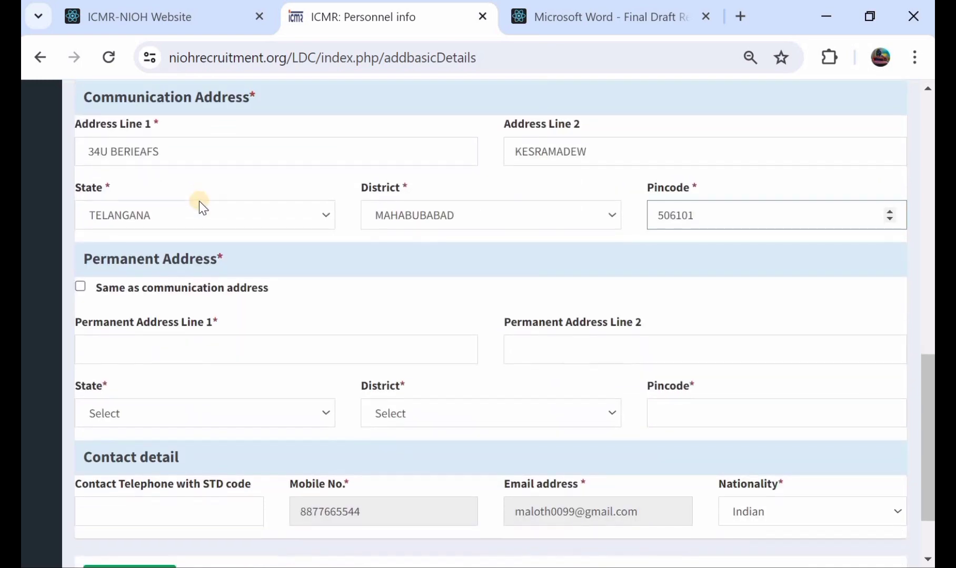
click(79, 286)
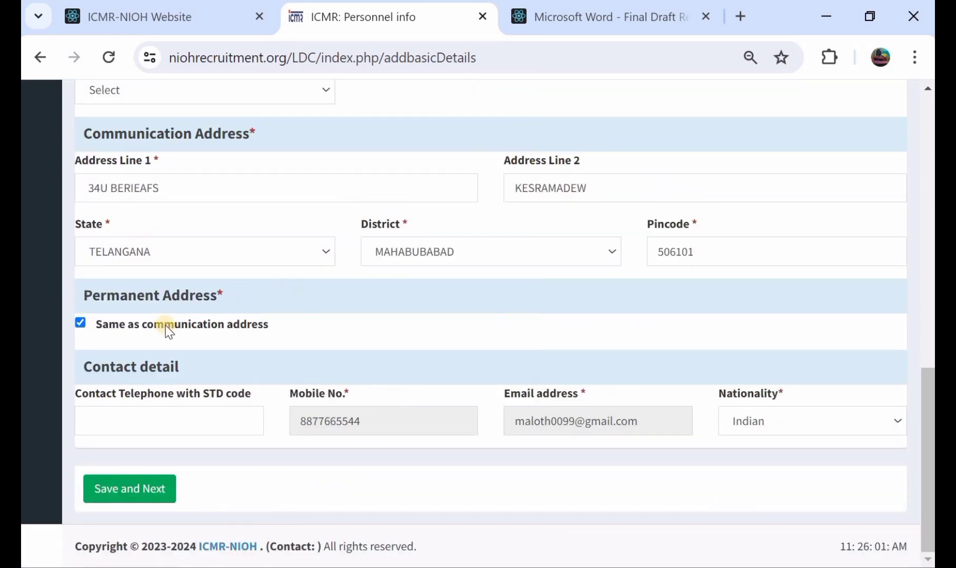
click(82, 323)
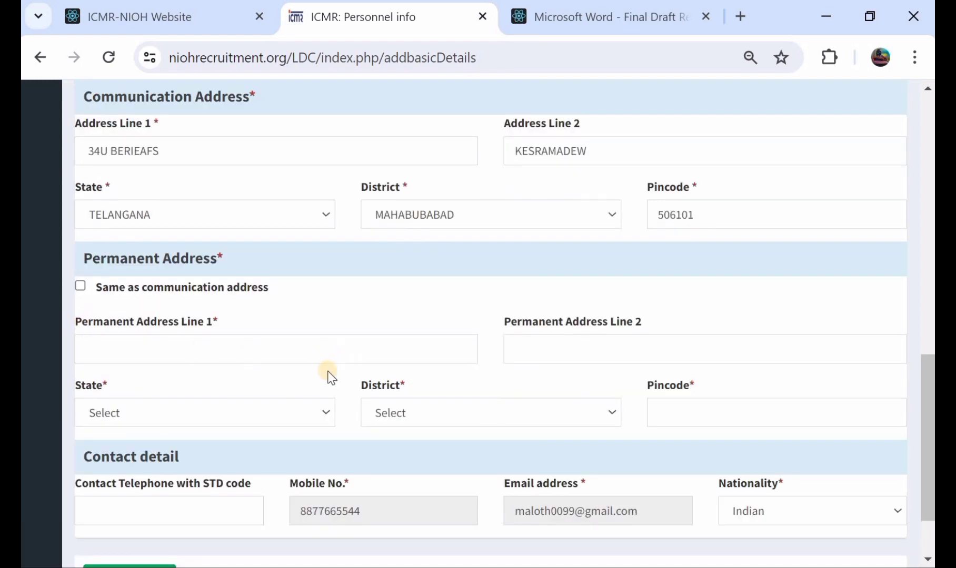
click(76, 287)
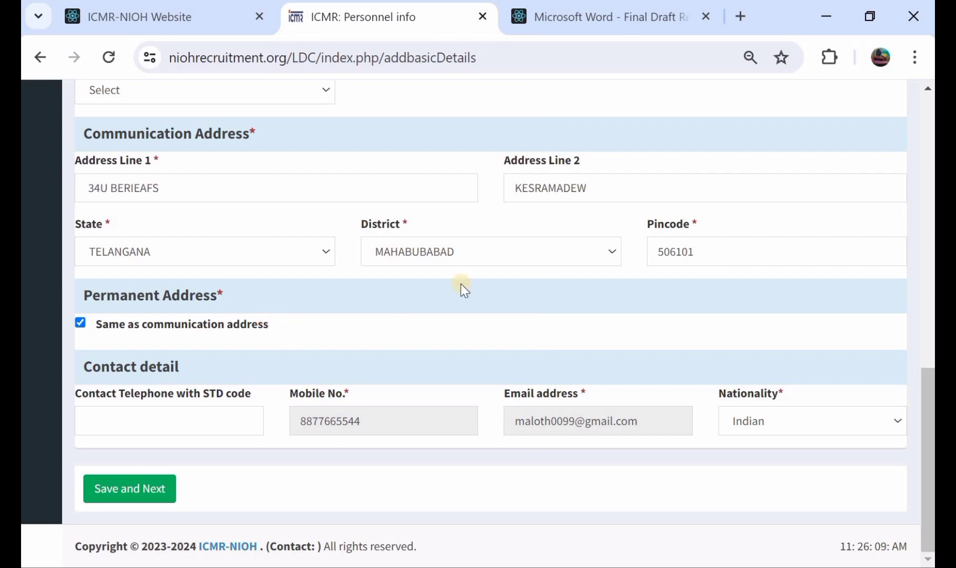
Review the filled-in personal details, save them and continue to the education details
scroll(476, 277, up, 7)
scroll(477, 277, down, 7)
click(143, 489)
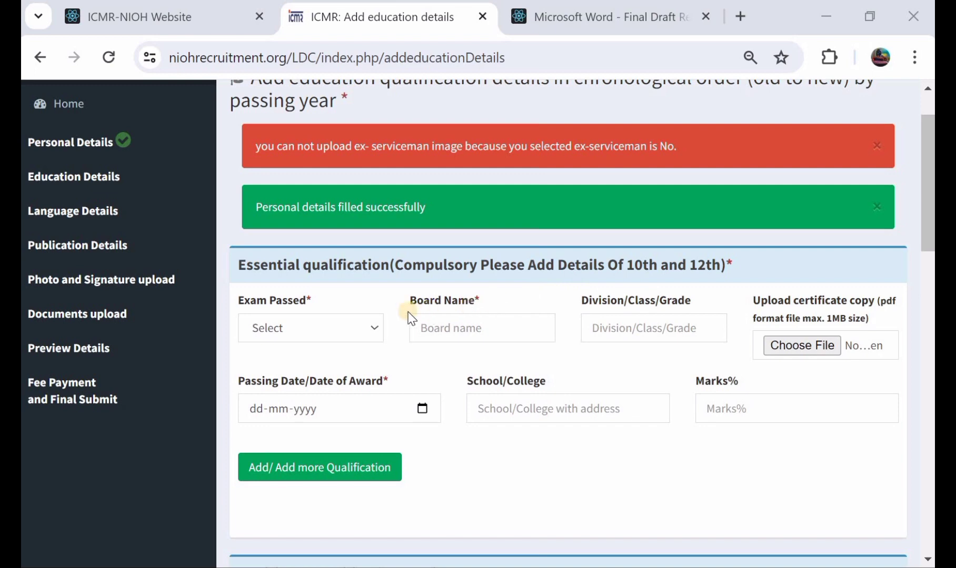
Start an essential qualification entry for the 10th(HSC) exam with TS BOARD as the board name
click(292, 331)
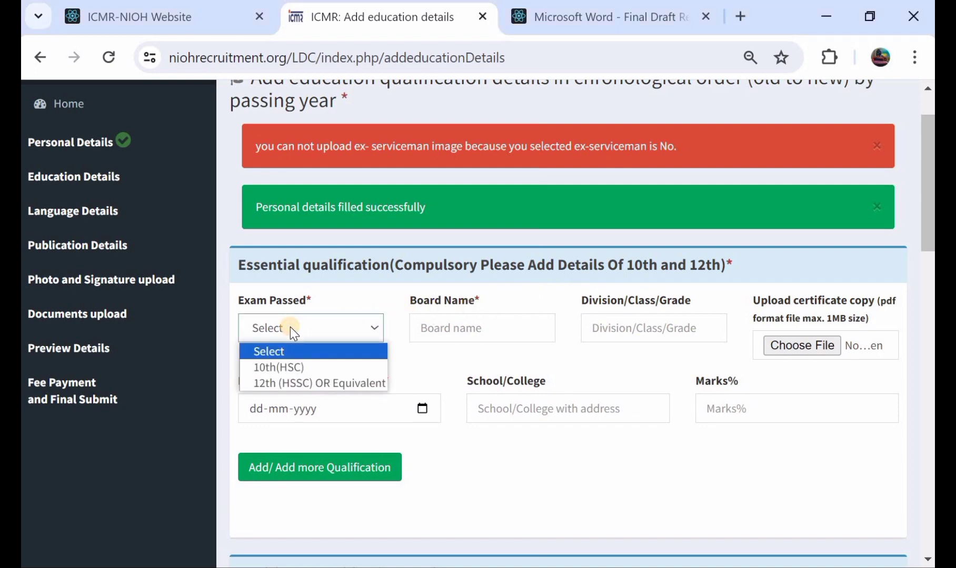
click(293, 367)
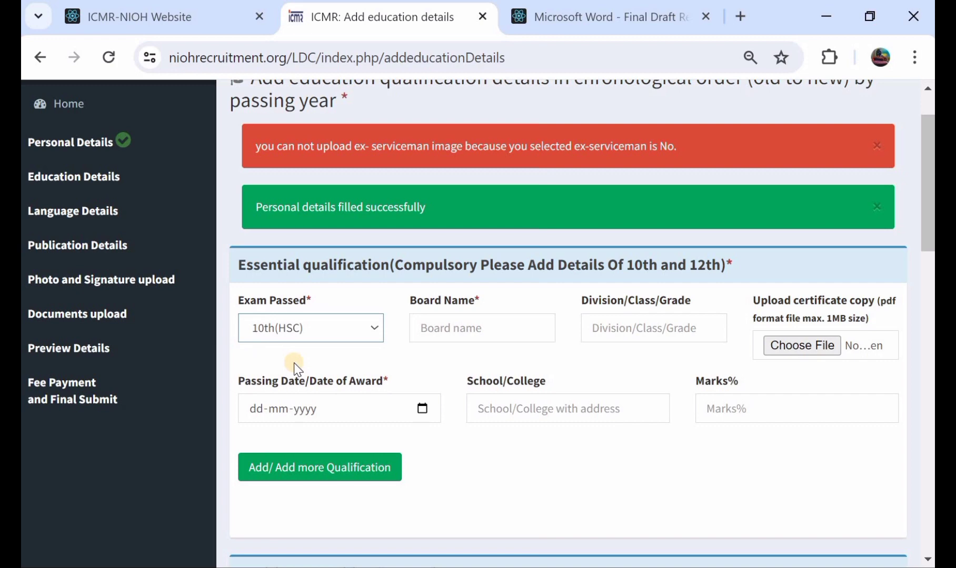
click(460, 329)
text(TS)
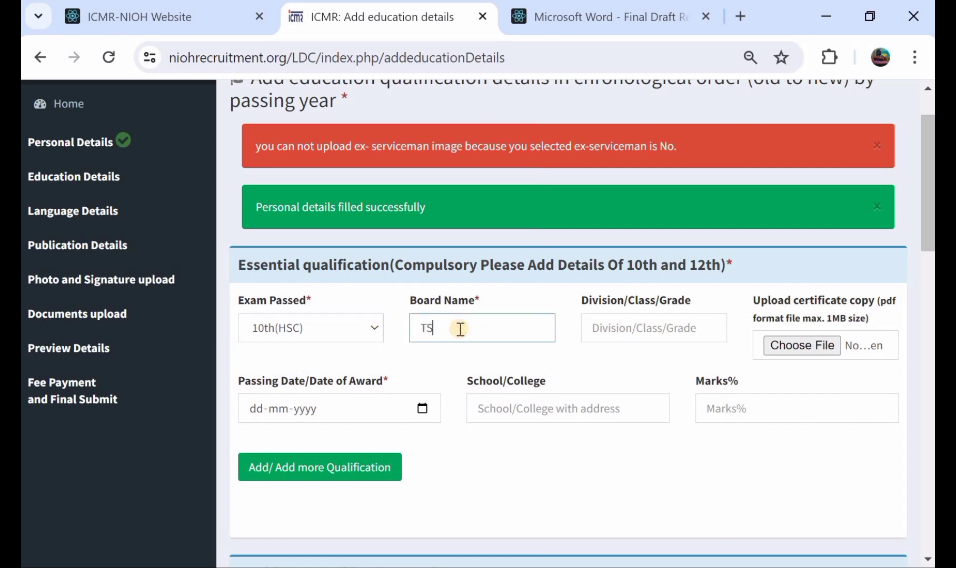
text( BOARD)
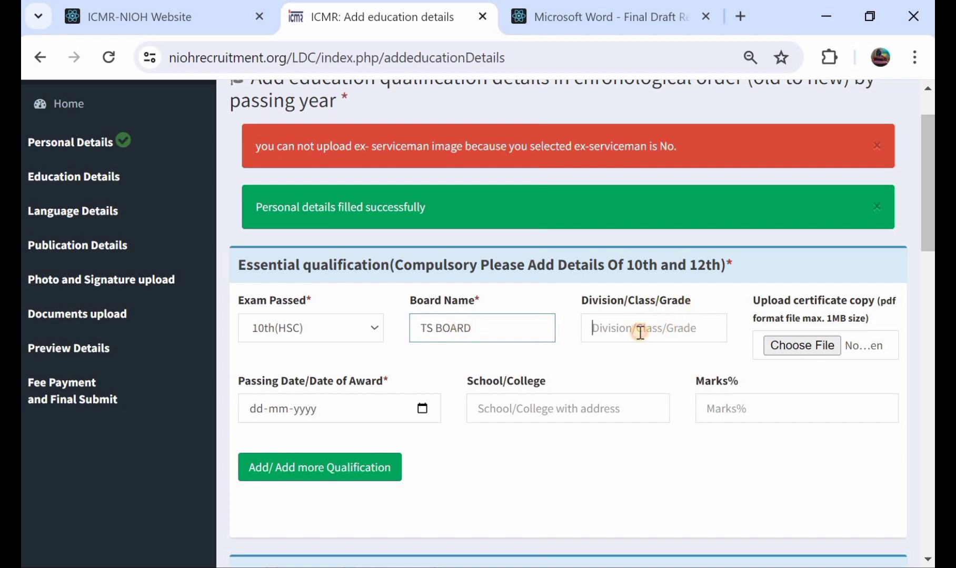
Enter FIRST as the division and 87 as the marks percentage, and add the 10th(HSC) qualification
click(639, 333)
text(FIR)
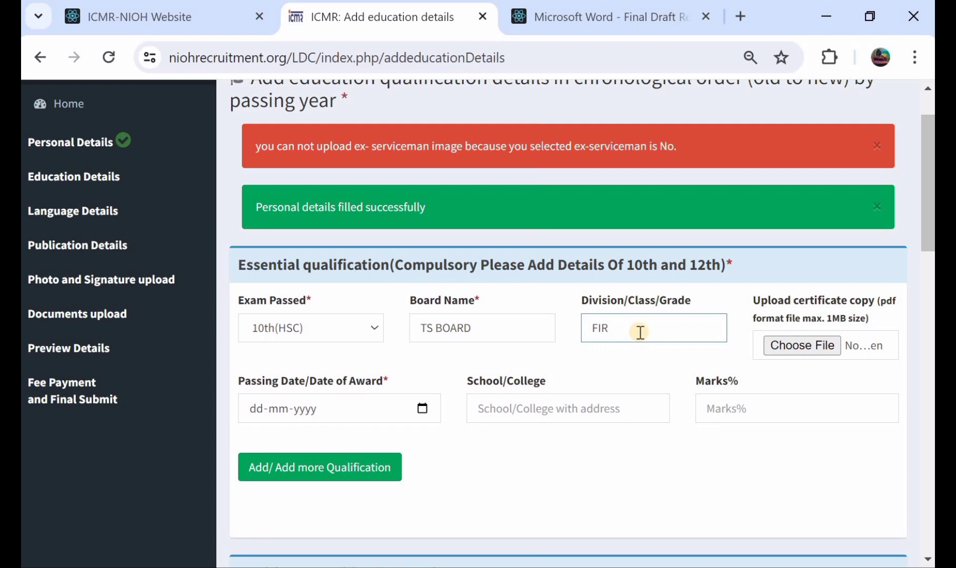
text(ST)
click(739, 415)
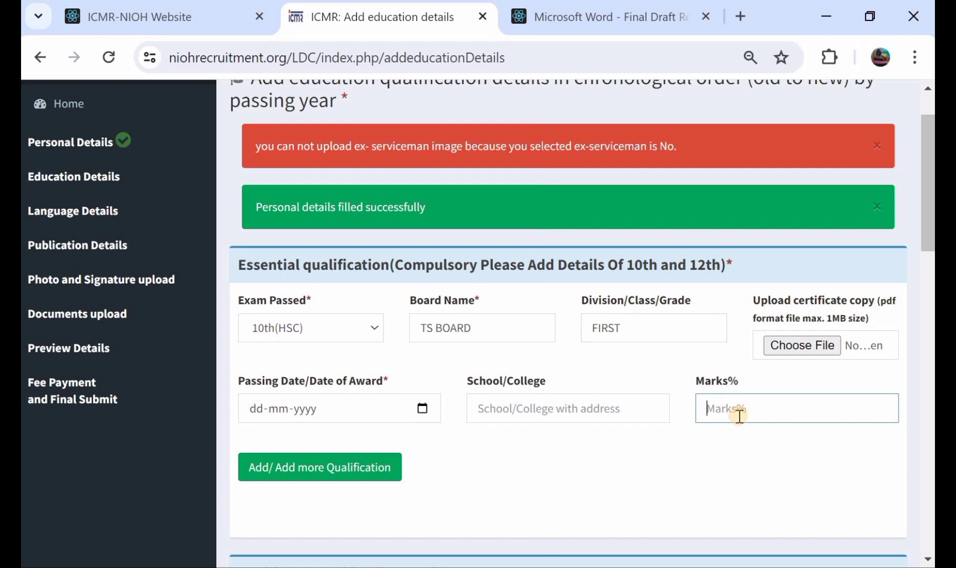
text(87)
click(335, 473)
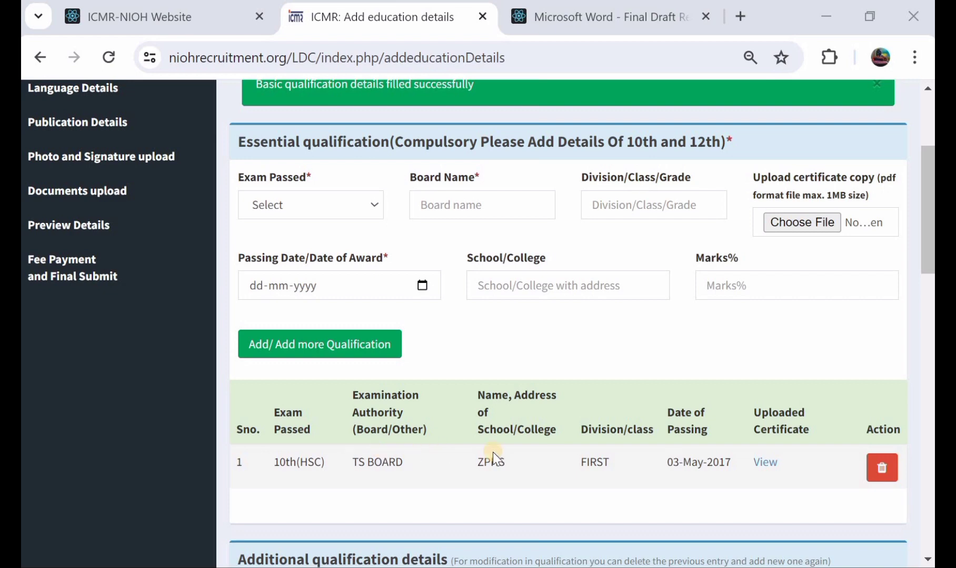
Start an entry for the 12th (HSSC) OR Equivalent exam with board name TS BOARD and division FIRST
scroll(580, 451, up, 2)
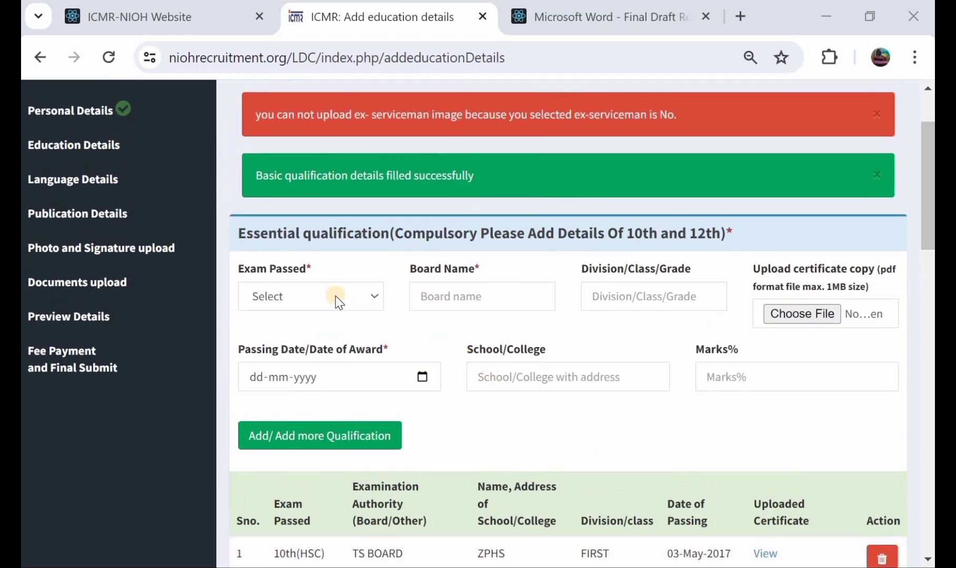
click(329, 296)
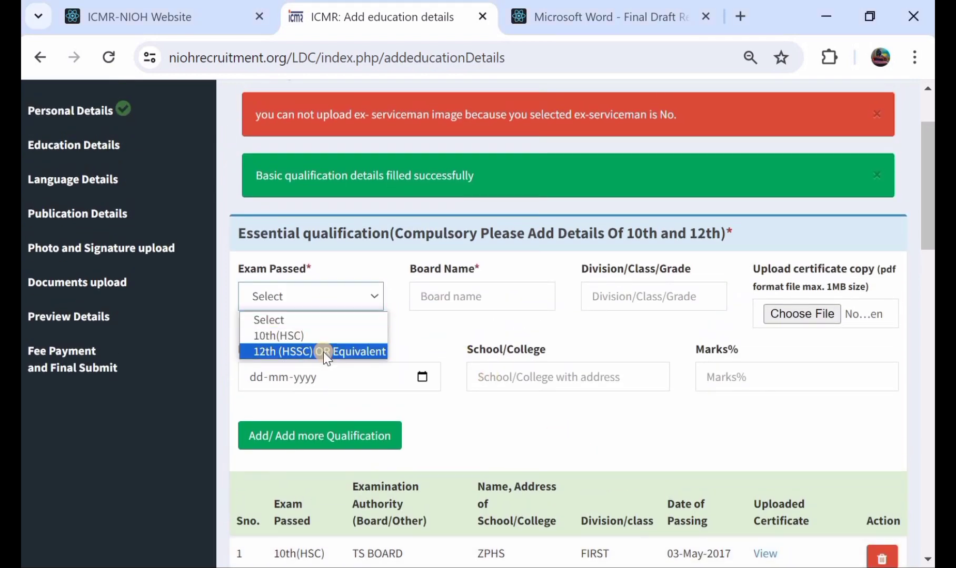
click(323, 352)
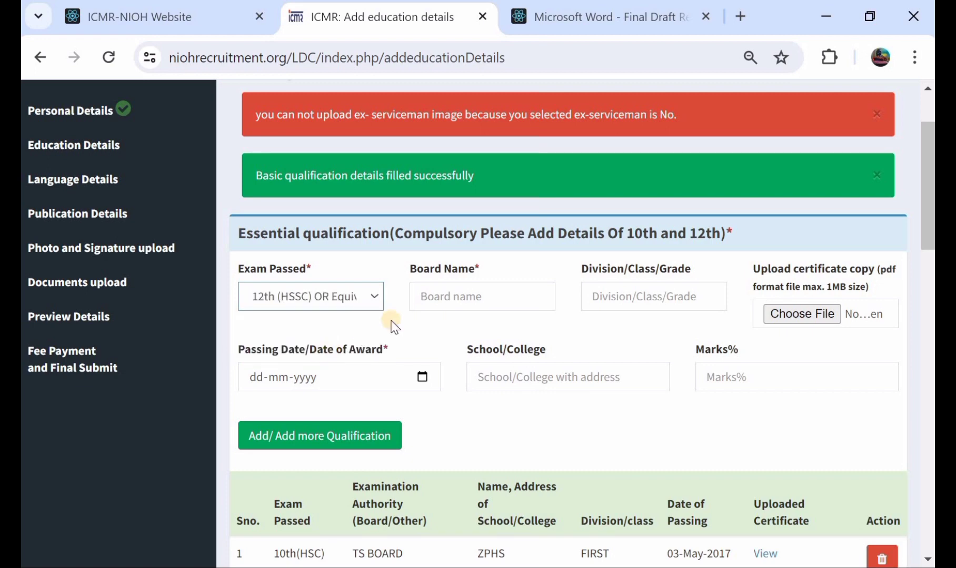
click(460, 297)
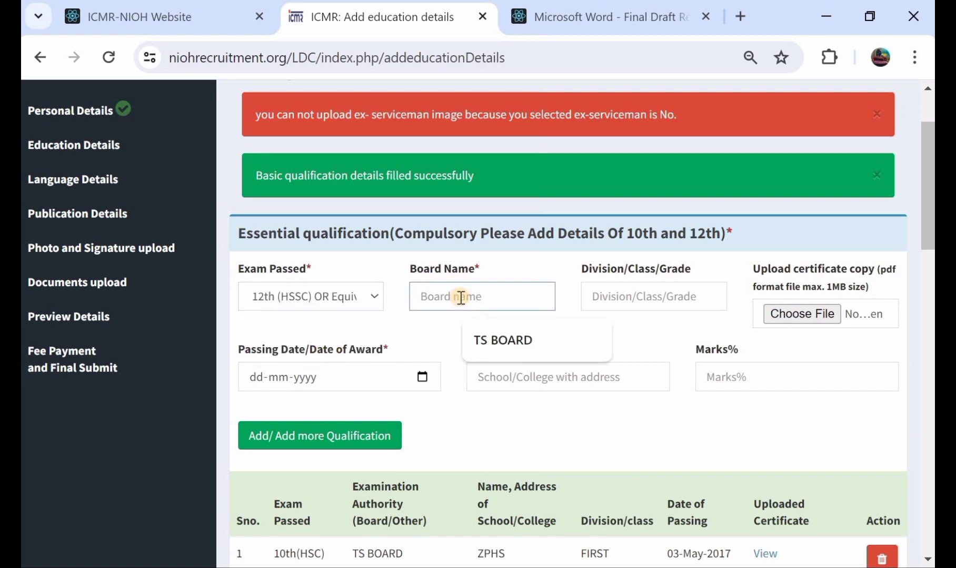
click(499, 340)
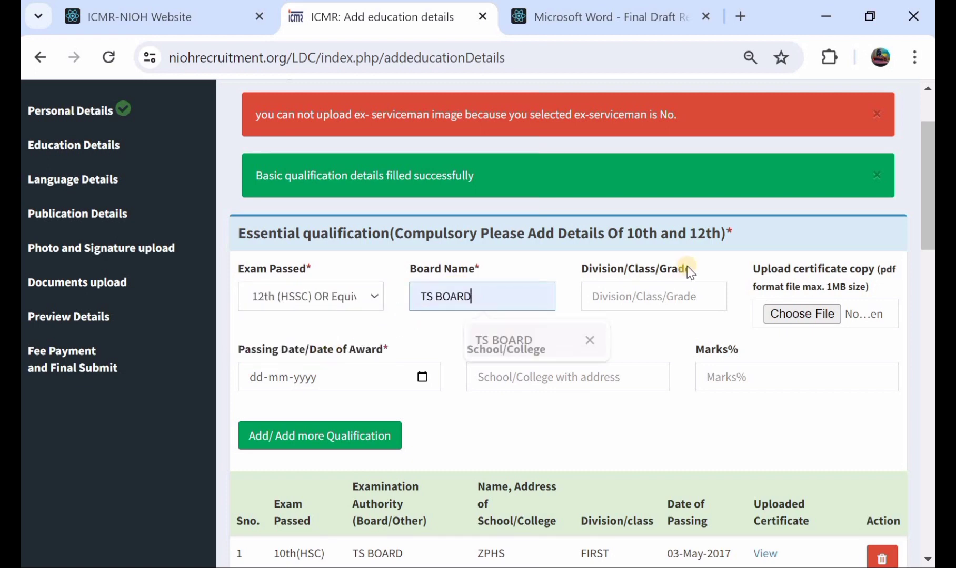
click(673, 296)
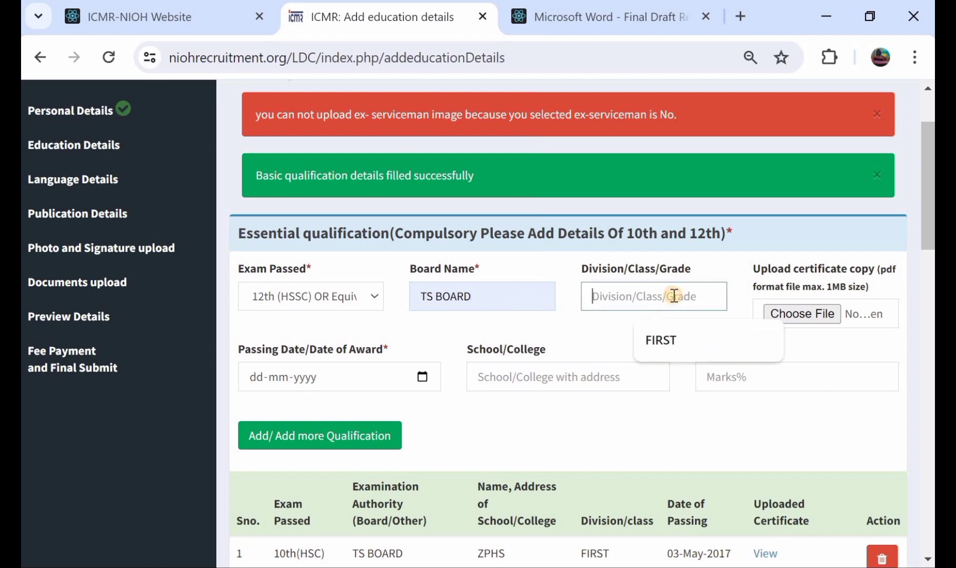
click(660, 333)
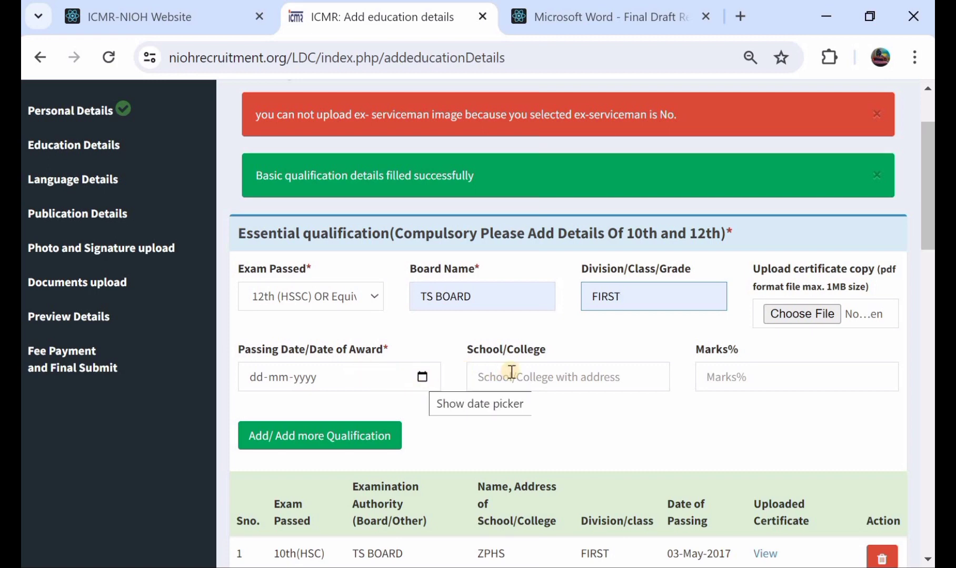
Enter GJC as the college and 78 as the marks percentage, and add the 12th qualification
click(527, 379)
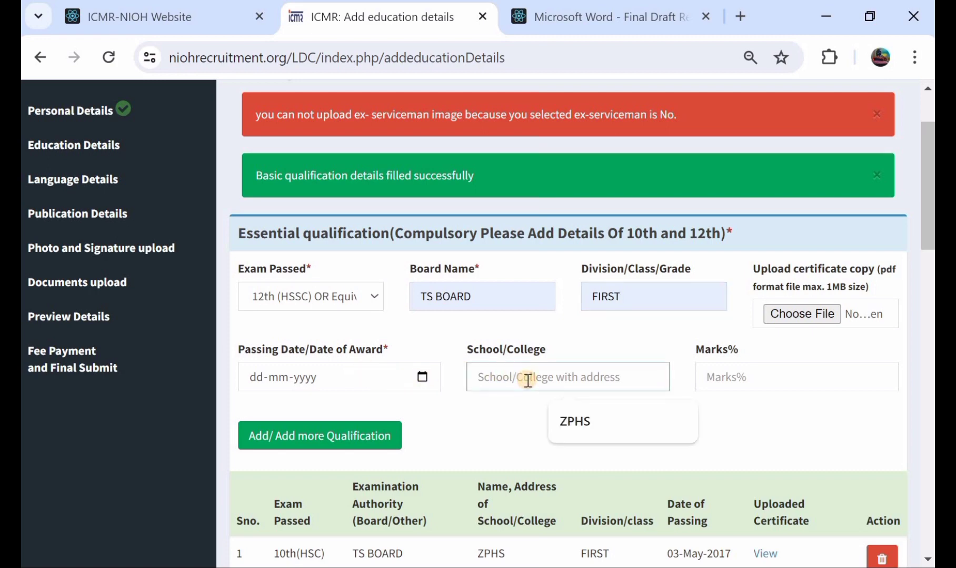
text(GJC)
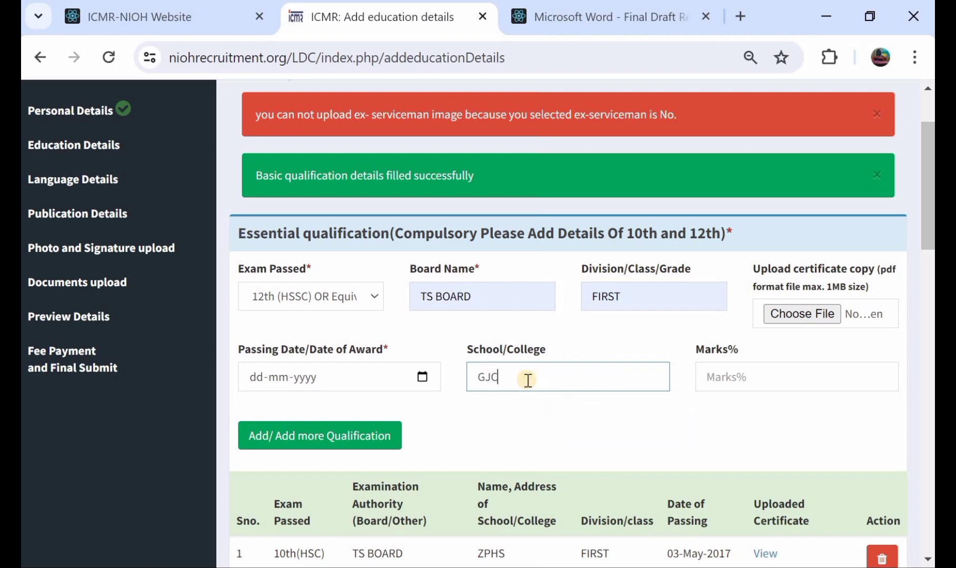
click(745, 374)
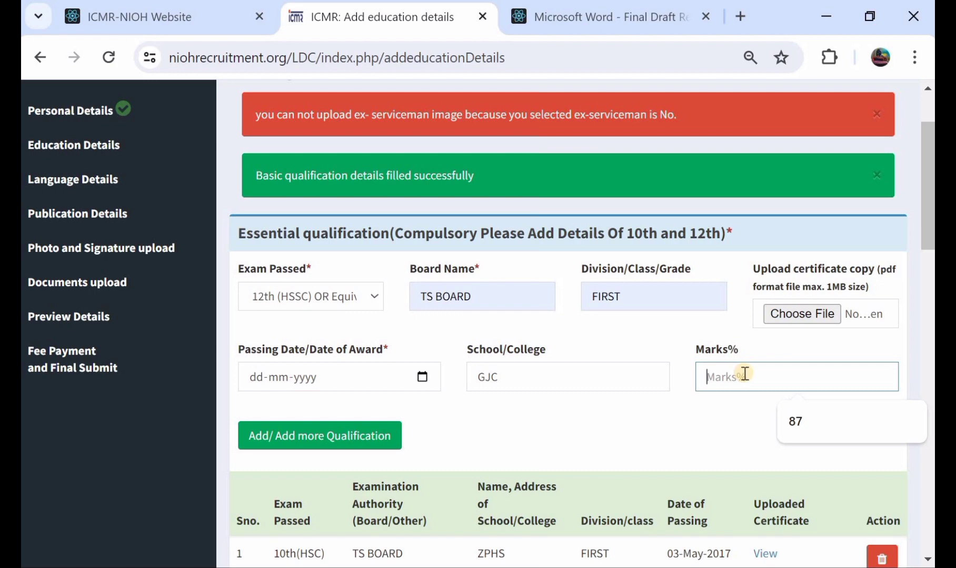
text(78)
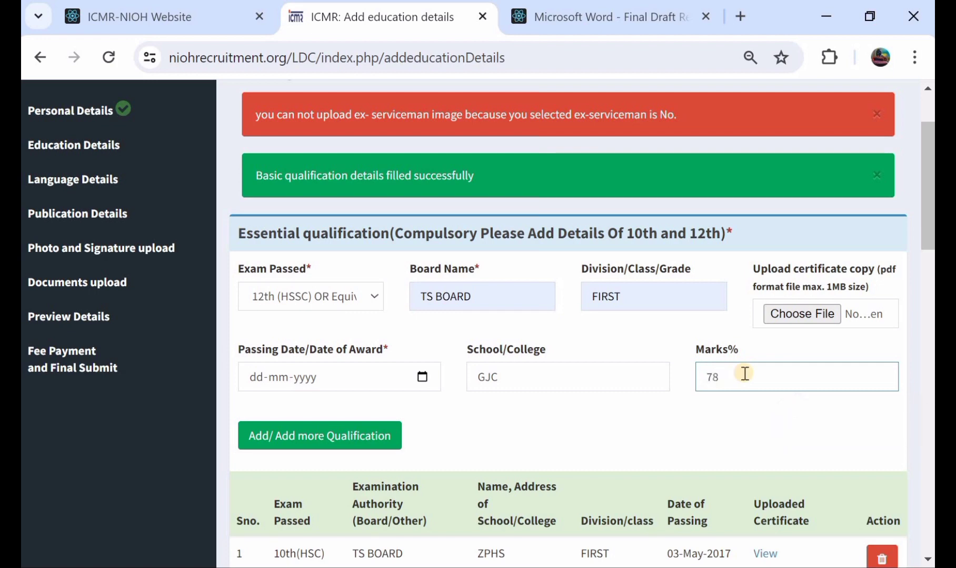
scroll(745, 374, down, 1)
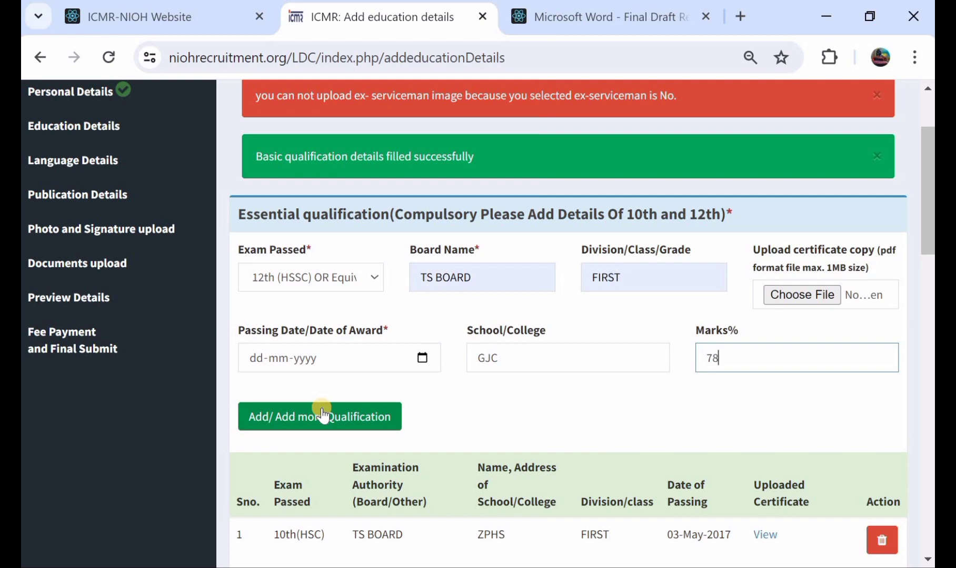
click(322, 416)
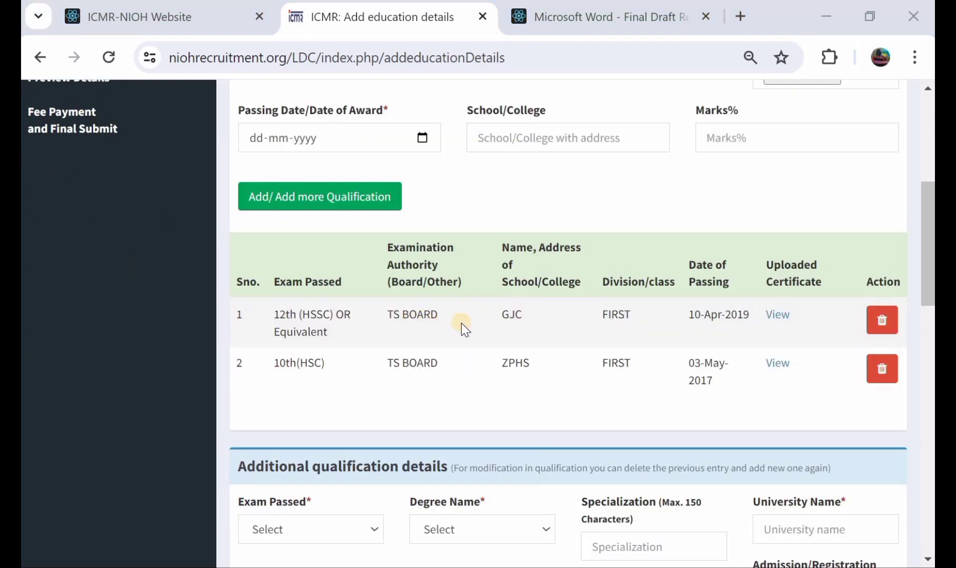
In the additional qualification details, set the exam passed to Graduation and the degree name to BA
scroll(461, 323, down, 2)
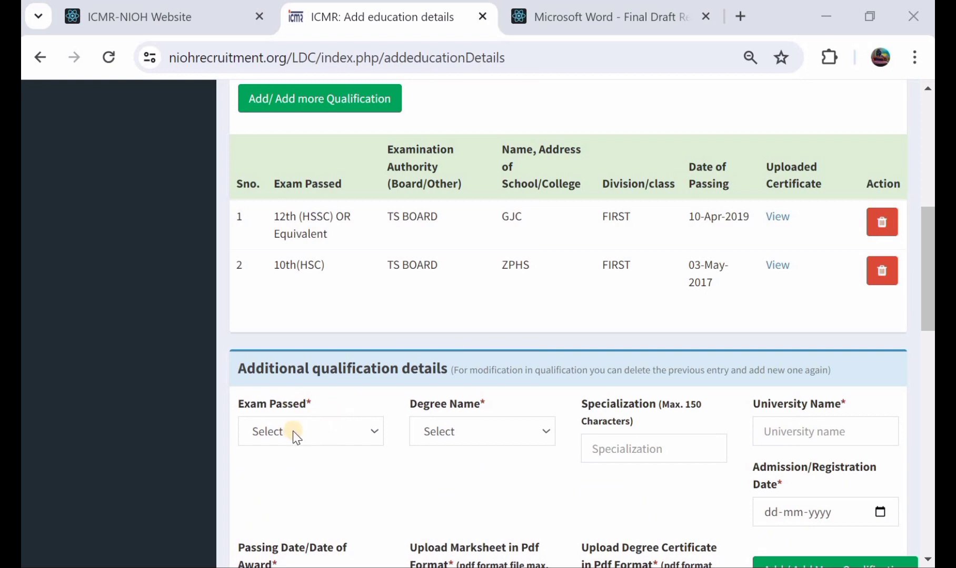
click(293, 431)
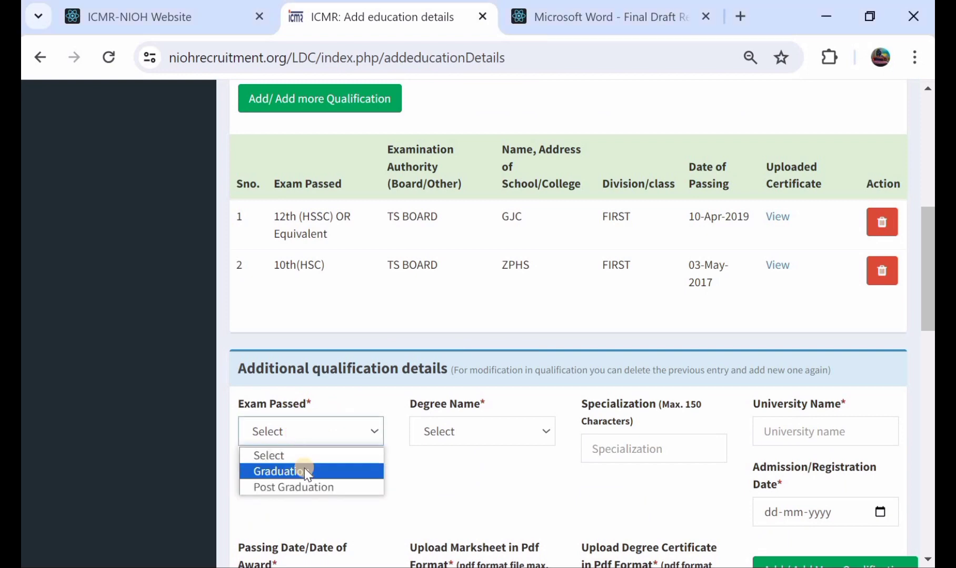
click(304, 470)
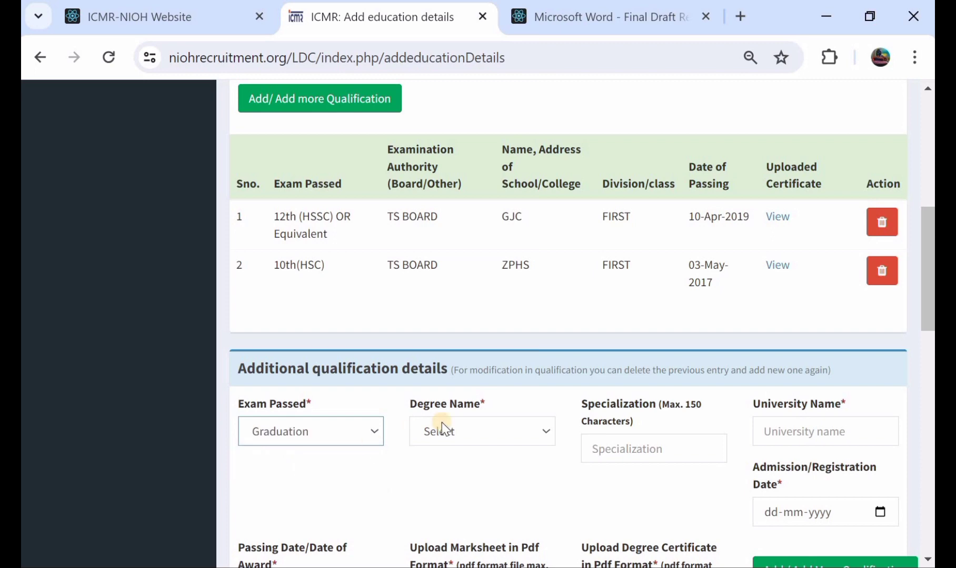
click(468, 437)
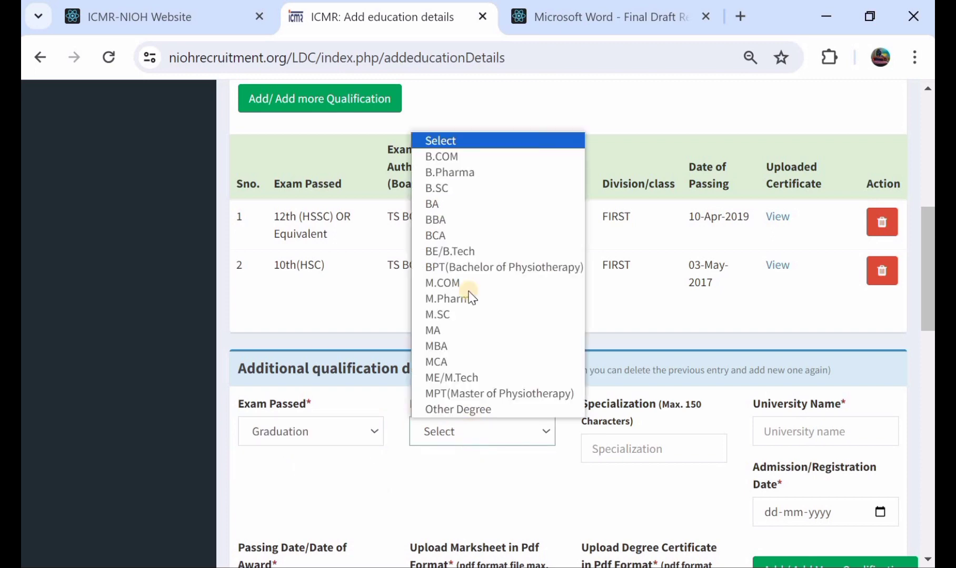
click(433, 204)
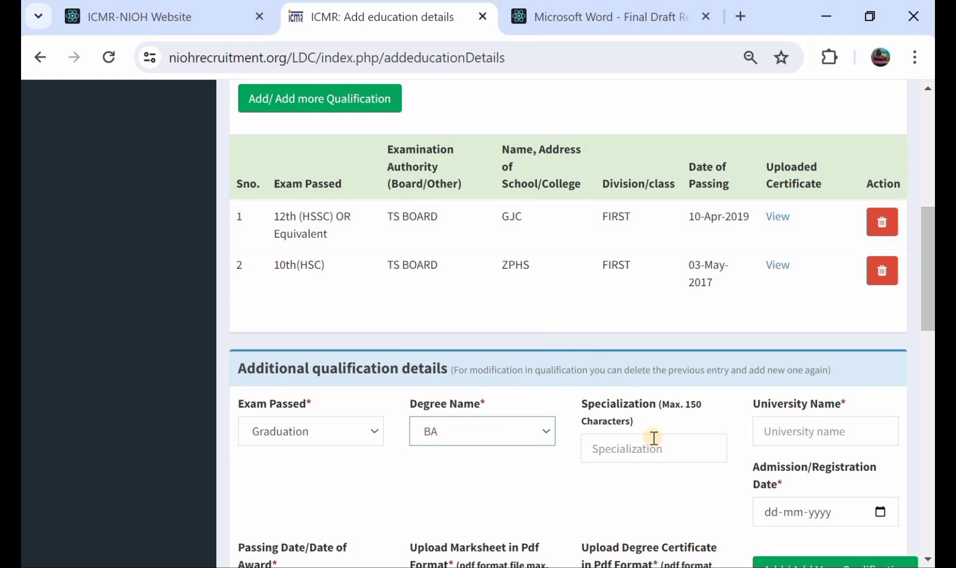
Change the exam passed in the additional qualification details to Post Graduation
scroll(653, 438, down, 1)
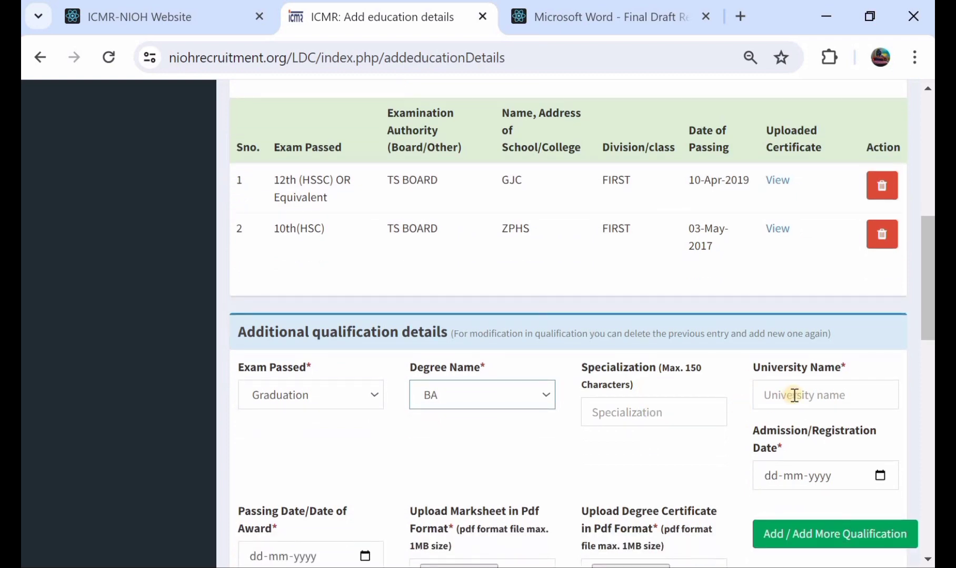
scroll(794, 396, down, 4)
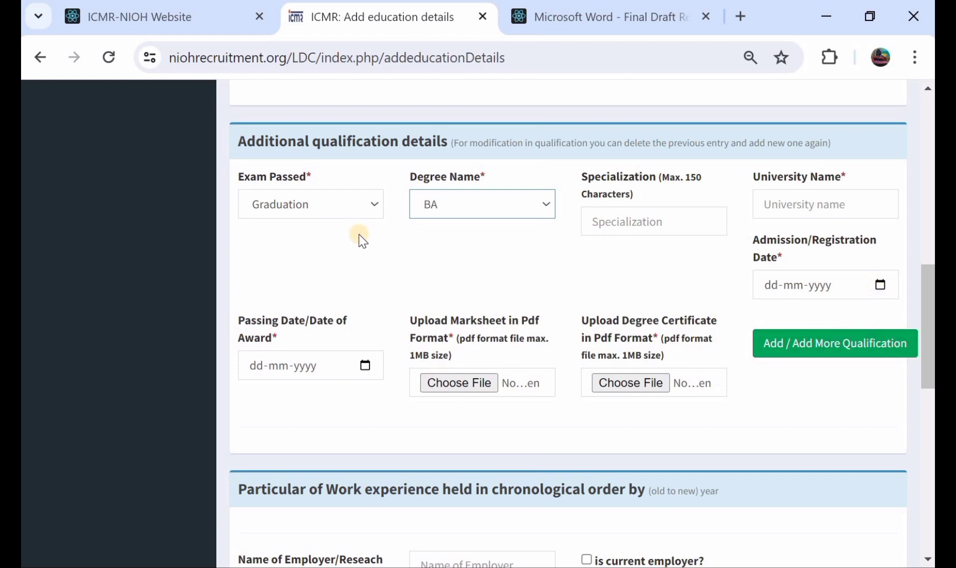
click(341, 204)
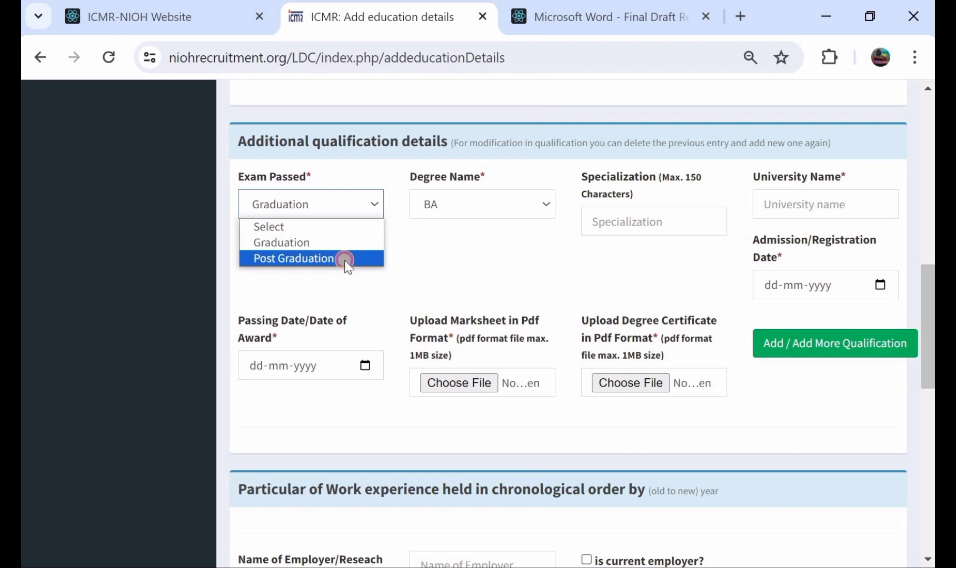
click(345, 260)
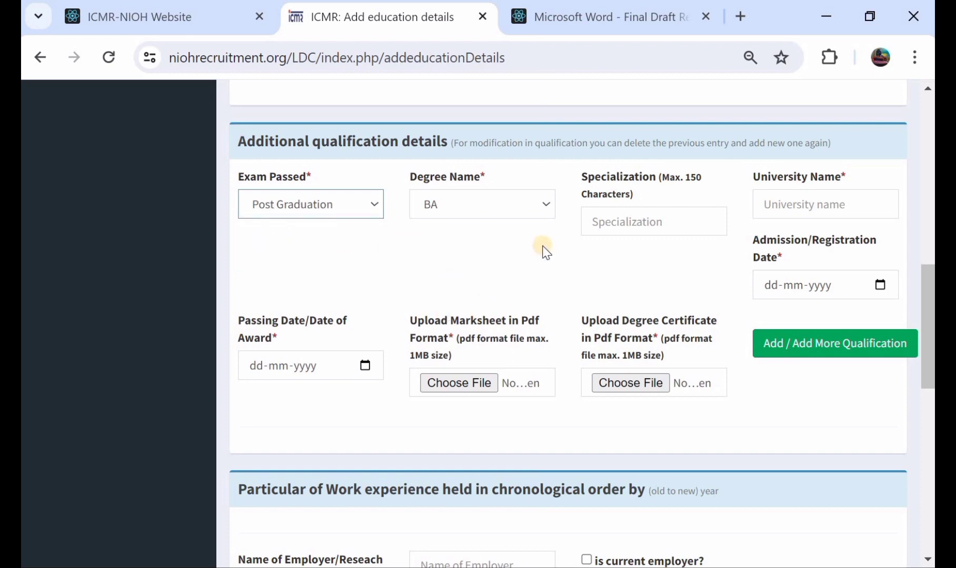
Review the work experience fields, leave them blank, and proceed to the language details
scroll(545, 252, down, 5)
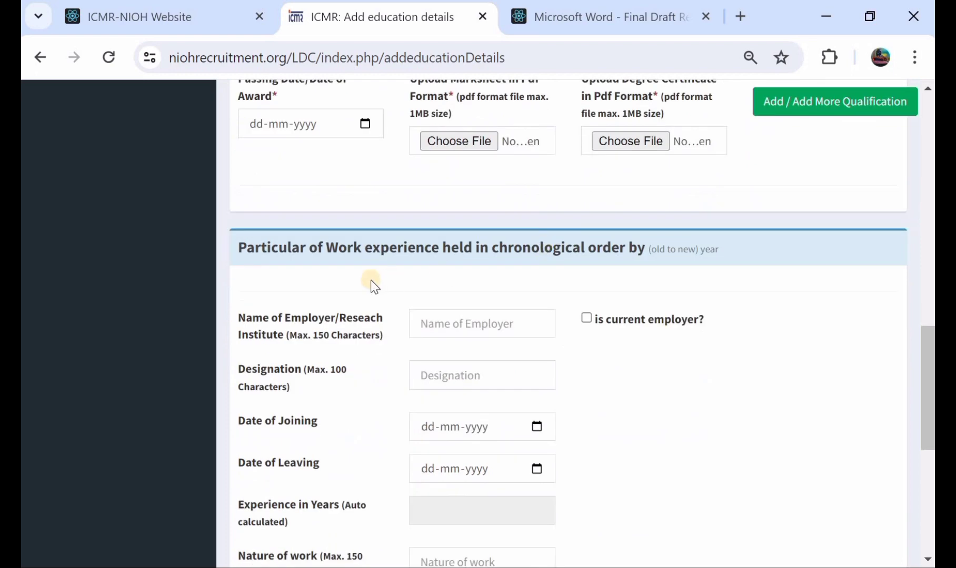
scroll(370, 281, down, 2)
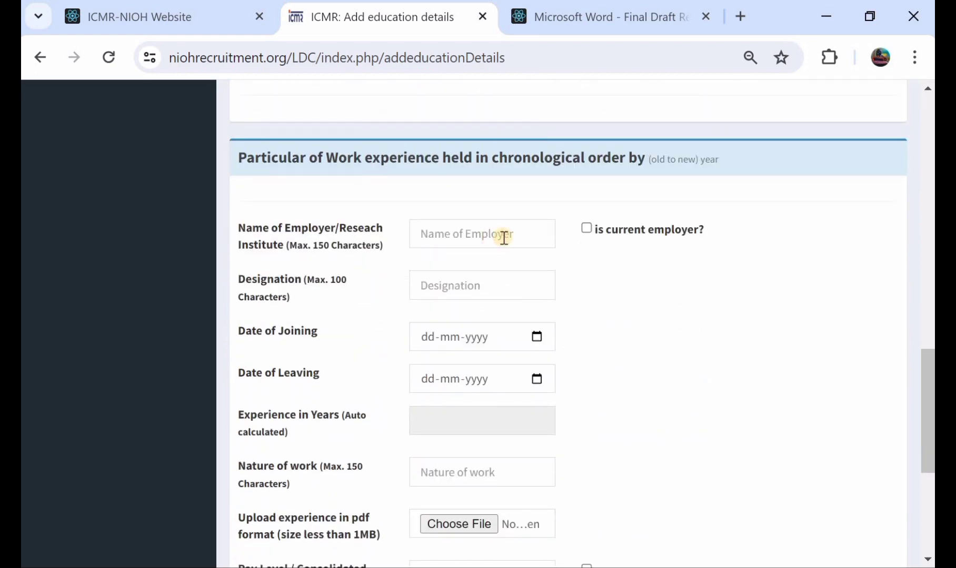
scroll(504, 240, down, 3)
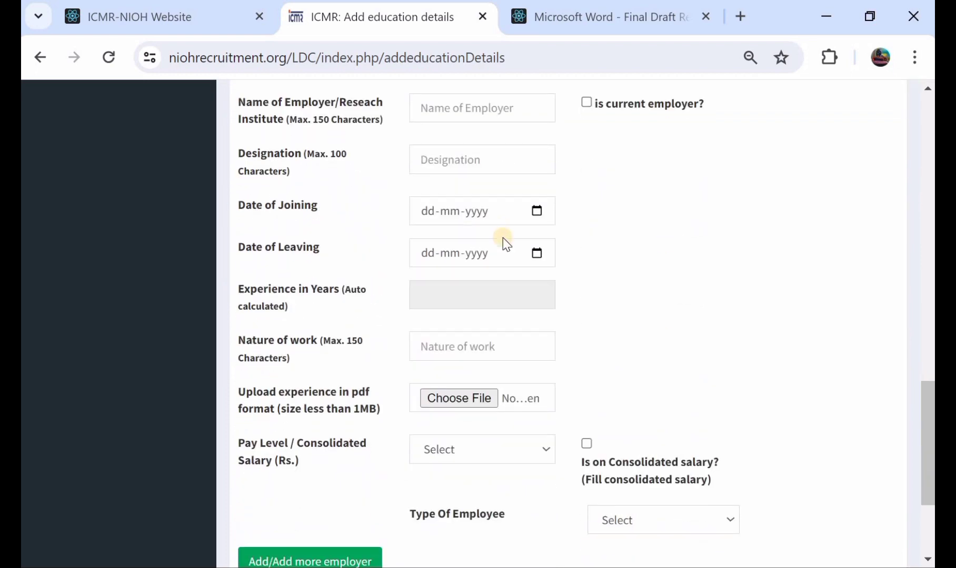
scroll(502, 237, down, 2)
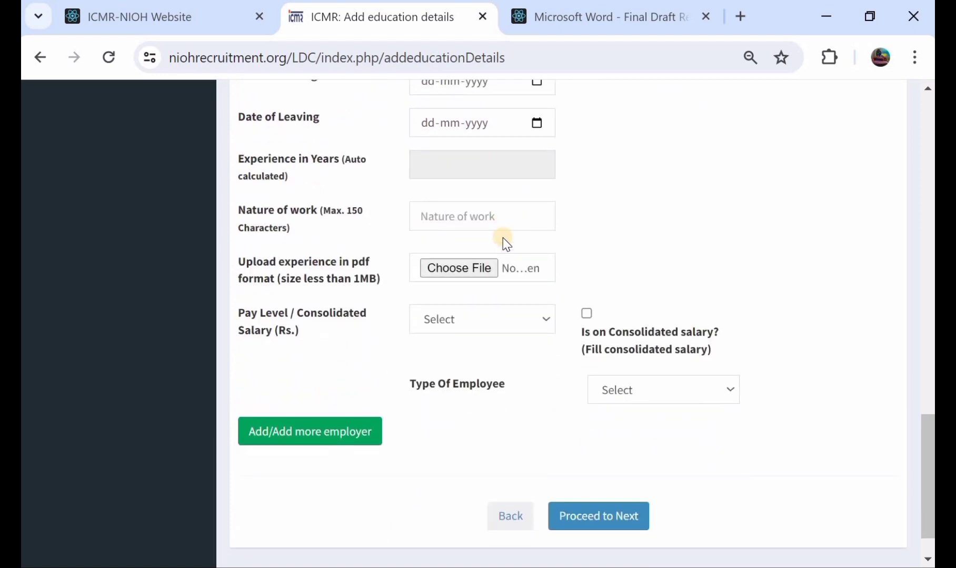
scroll(503, 238, up, 1)
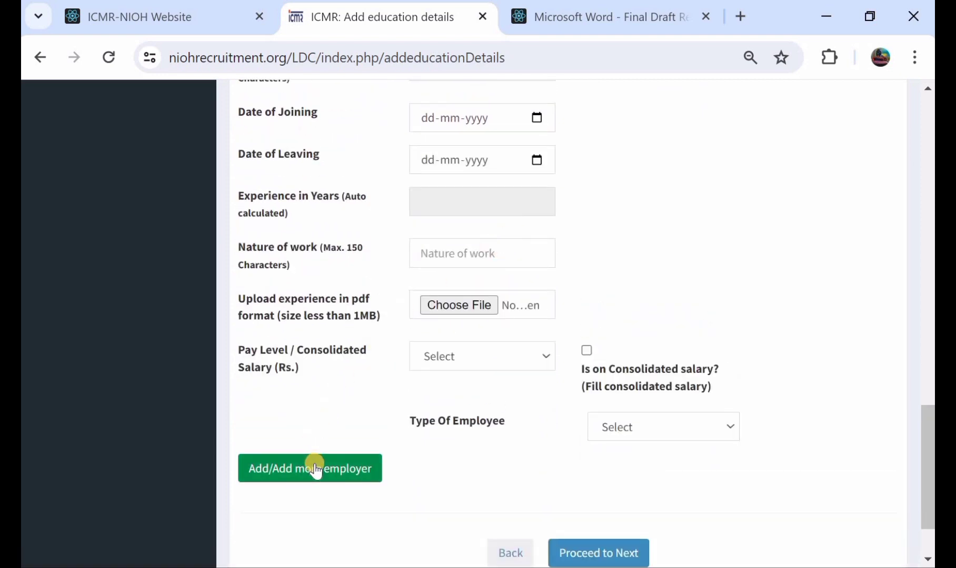
scroll(532, 348, down, 1)
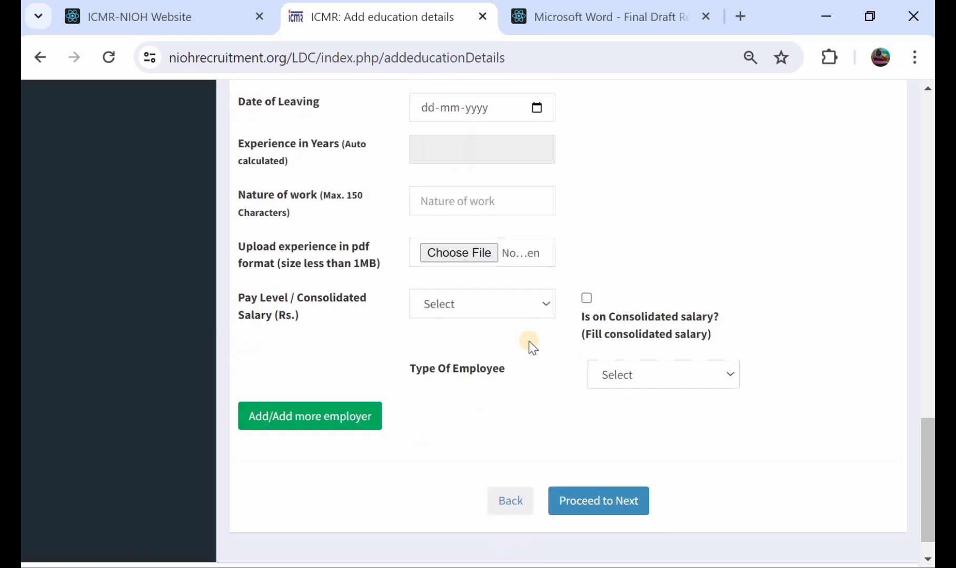
scroll(531, 347, up, 1)
scroll(532, 347, down, 2)
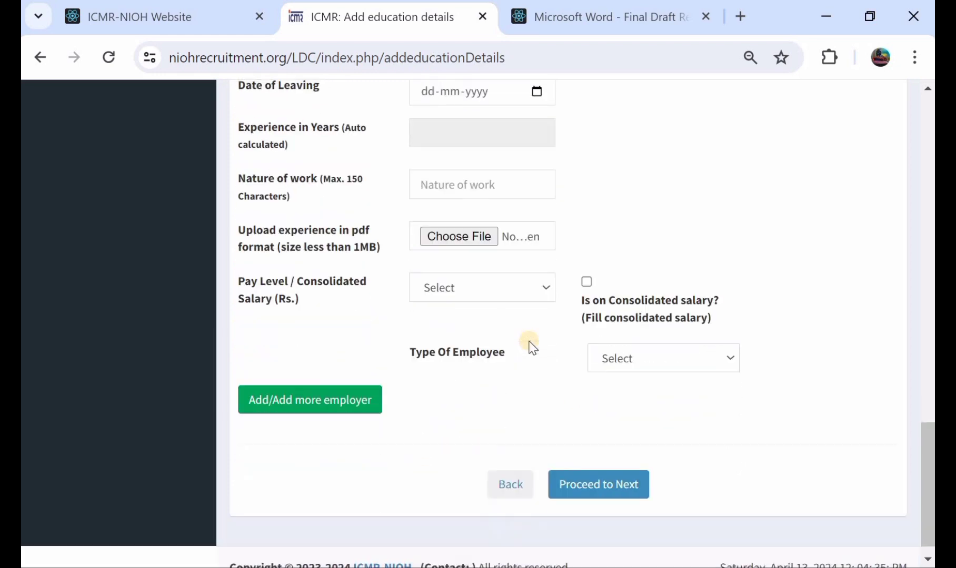
click(598, 489)
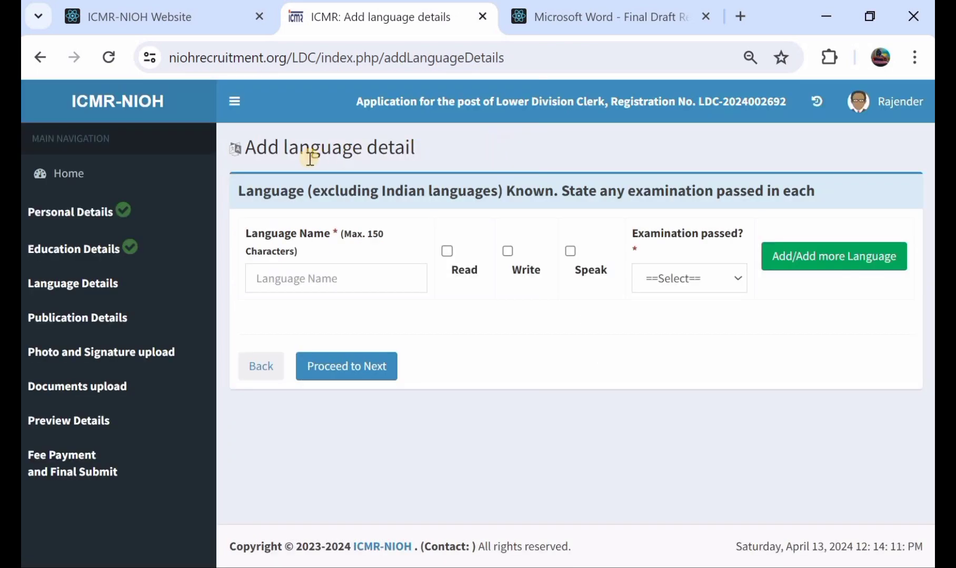
Enter english as the language name and mark it as read, write and speak
click(358, 269)
text(english)
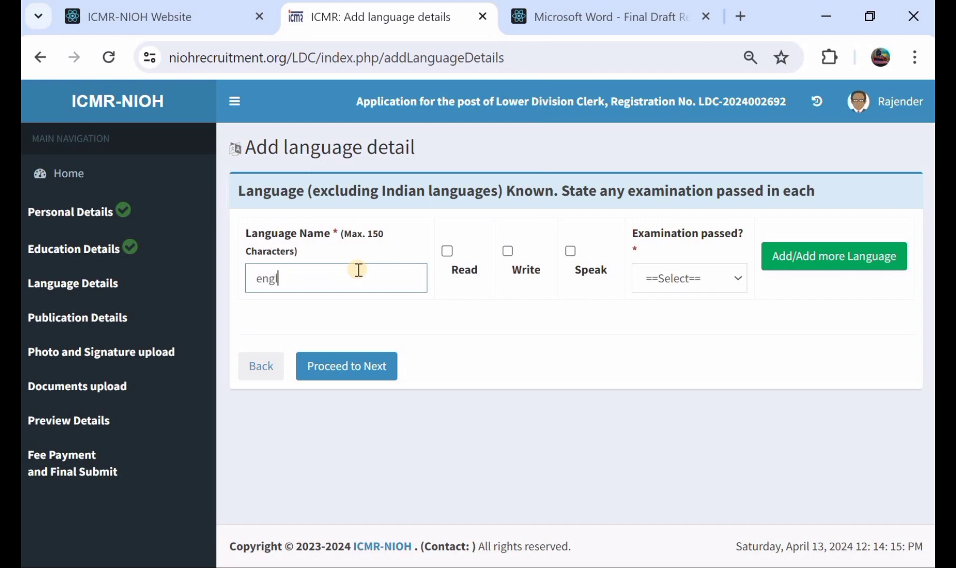
click(447, 249)
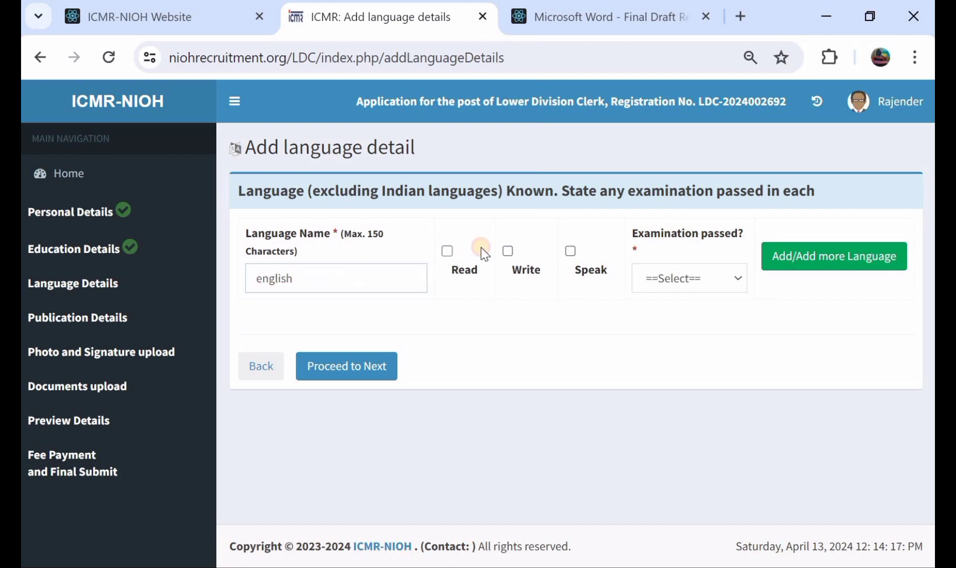
click(507, 251)
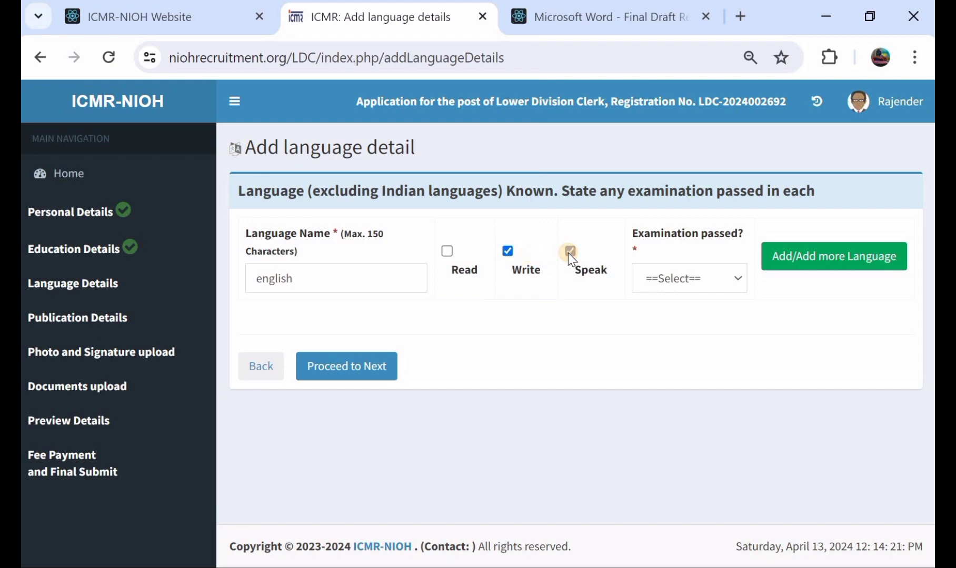
click(568, 251)
click(447, 250)
Set the examination passed to Yes and add the language entry, confirming that the details are correct
click(682, 277)
click(679, 314)
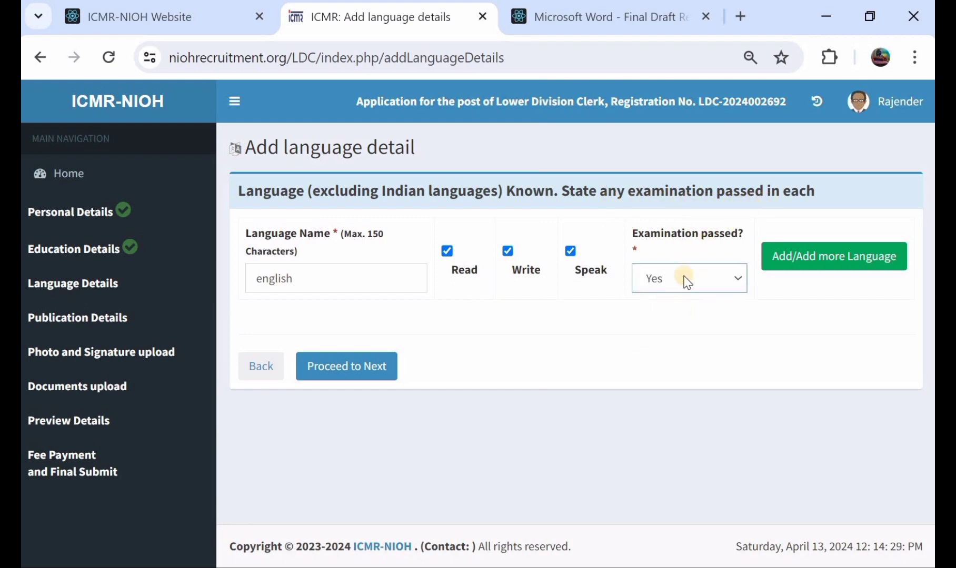
click(788, 257)
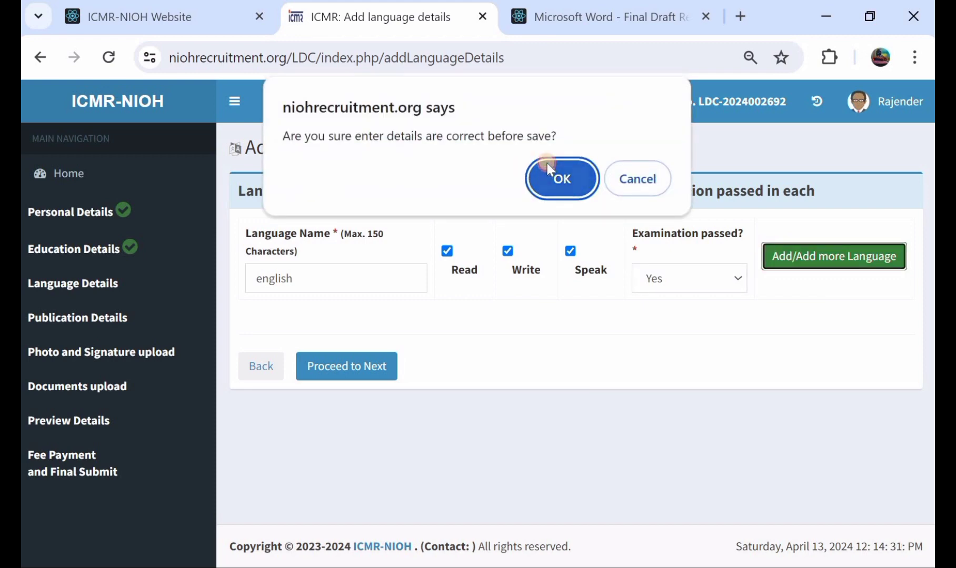
click(547, 164)
Check the examination passed options for another language, leave them unset, and proceed from the language details
scroll(431, 256, down, 4)
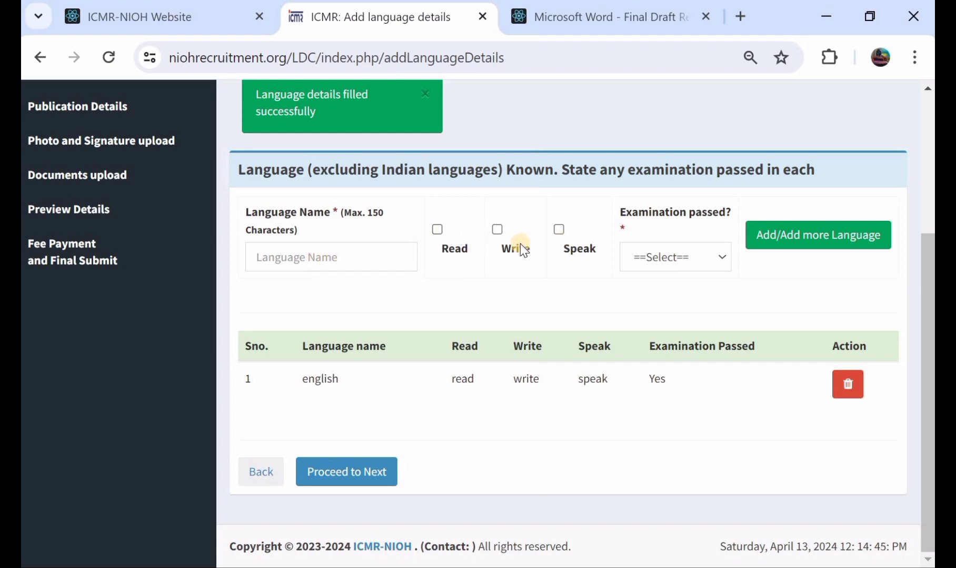
click(660, 257)
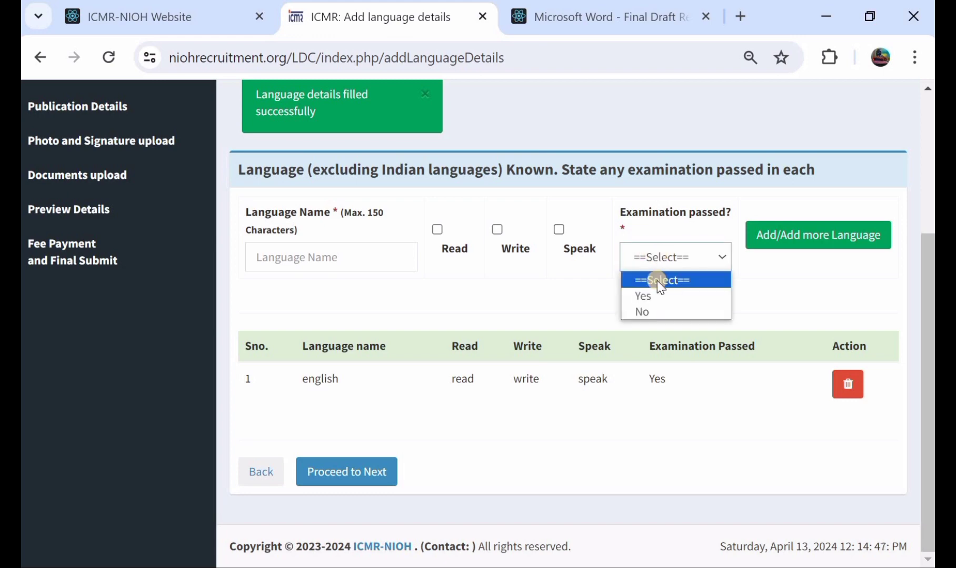
click(579, 291)
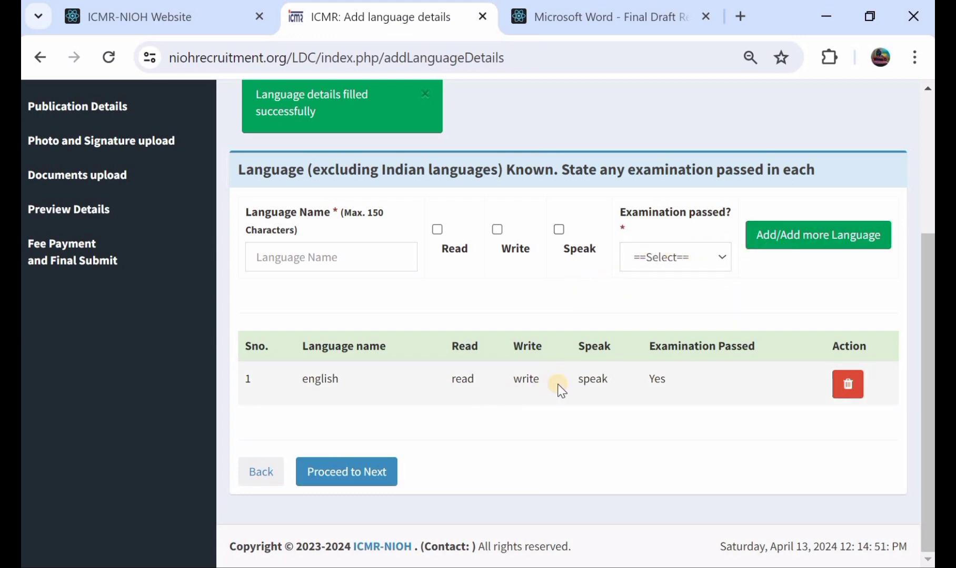
click(331, 473)
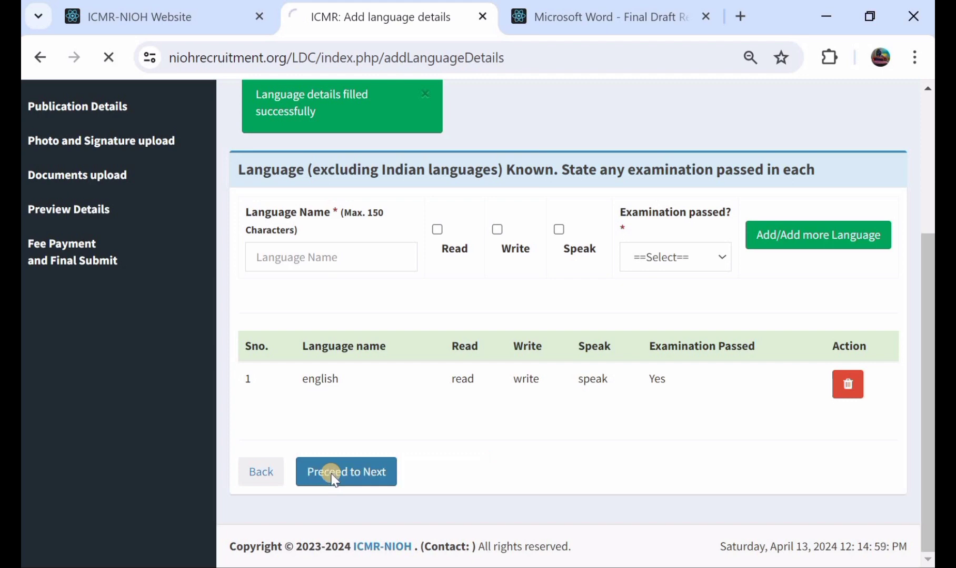
Review the photo and signature upload specifications and proceed to the documents upload
scroll(362, 397, down, 1)
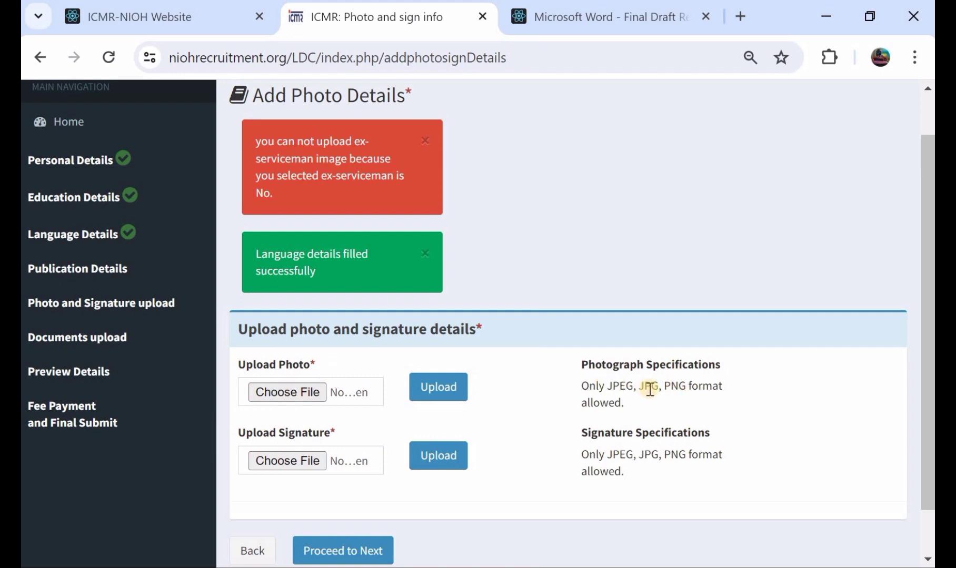
scroll(635, 388, down, 1)
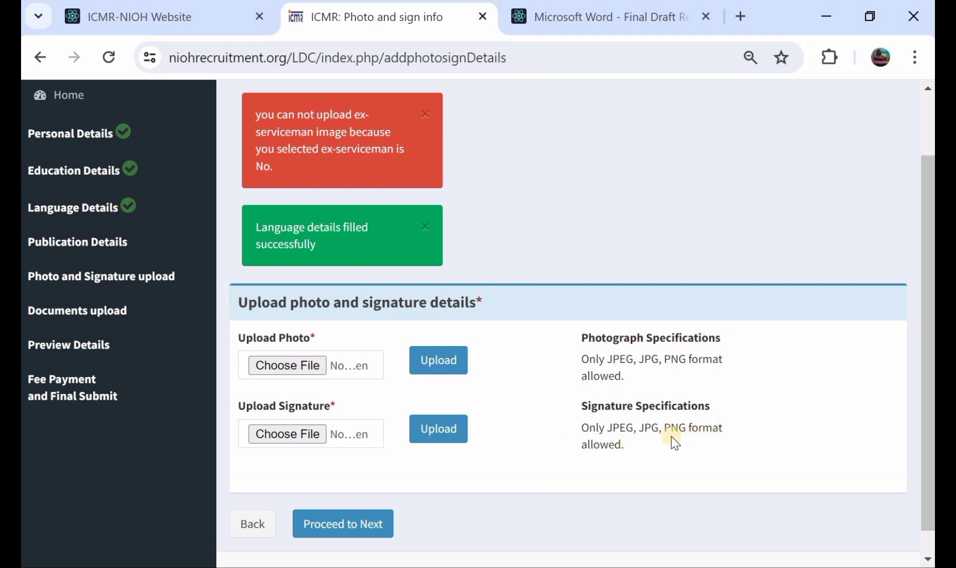
scroll(673, 442, down, 1)
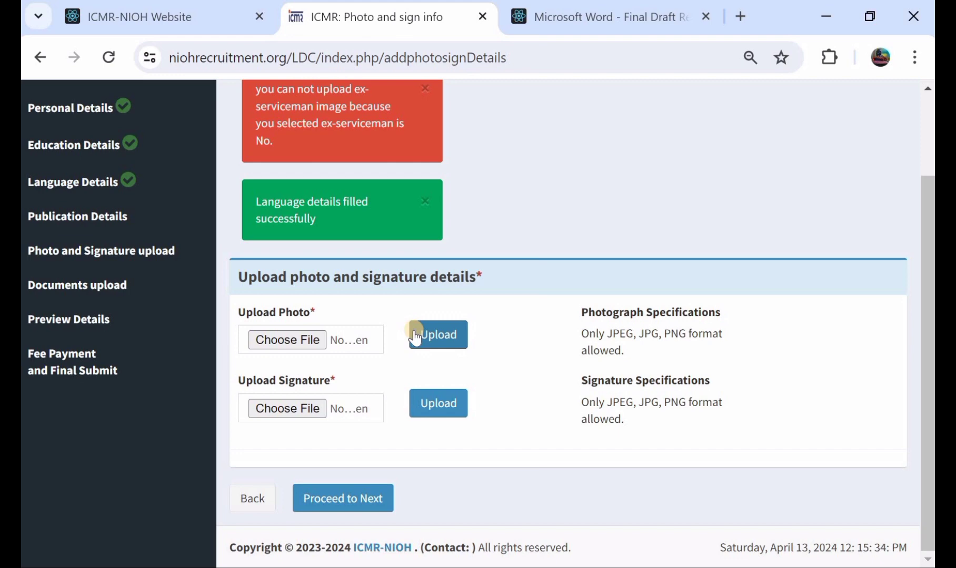
click(337, 498)
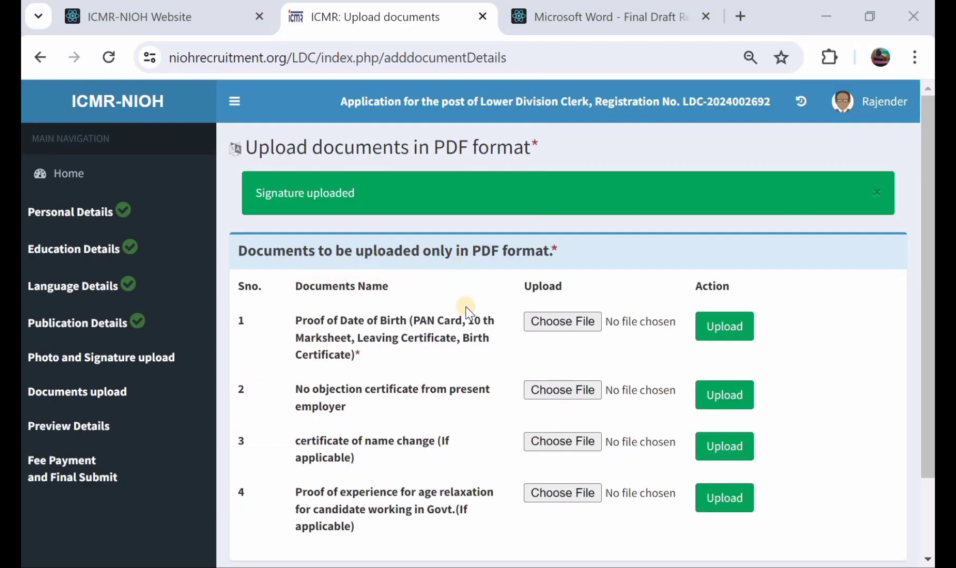
Review the list of documents required in PDF format and proceed to the institute choice
scroll(467, 315, down, 2)
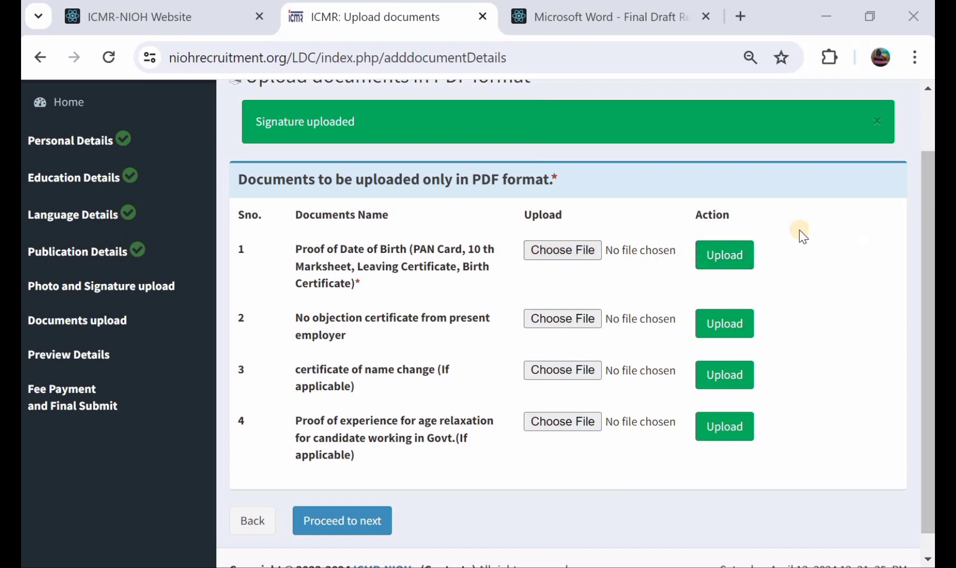
scroll(783, 244, down, 1)
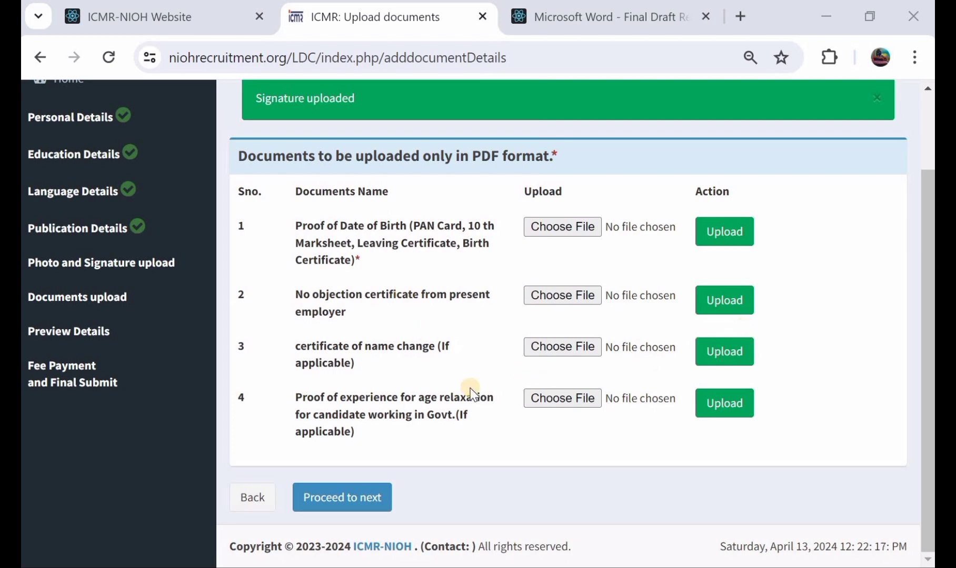
click(364, 499)
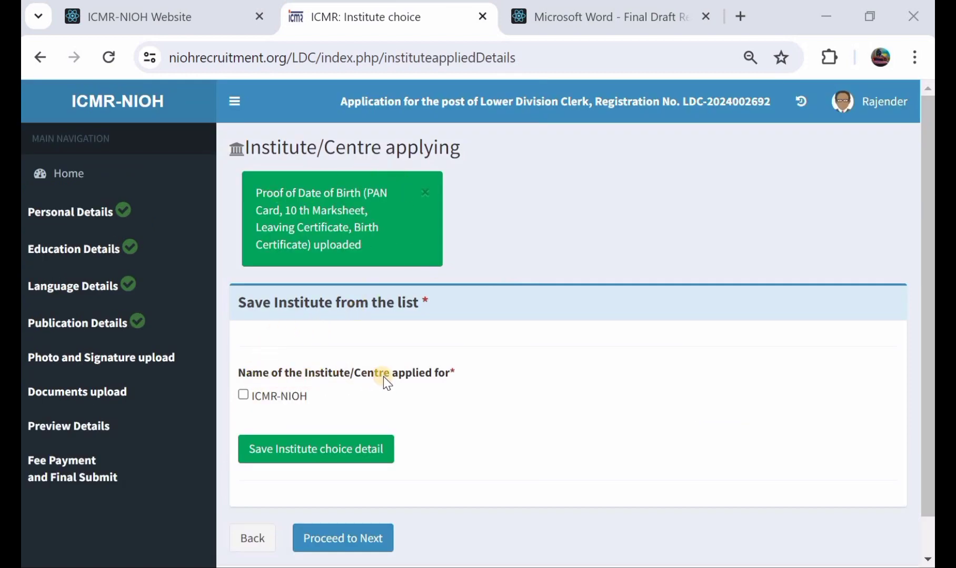
Save ICMR-NIOH as the institute applied for, confirm the details, and proceed to the form declaration
click(242, 395)
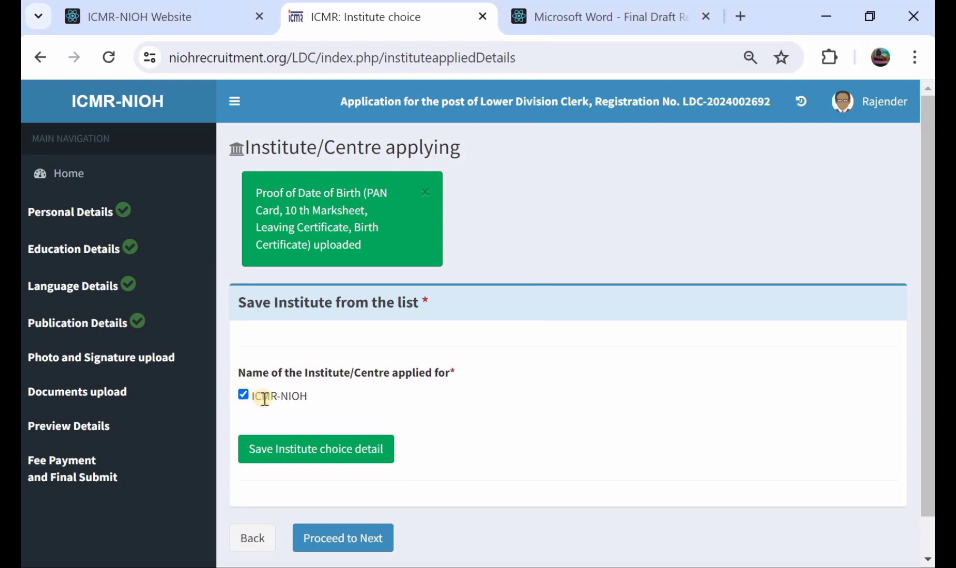
click(286, 453)
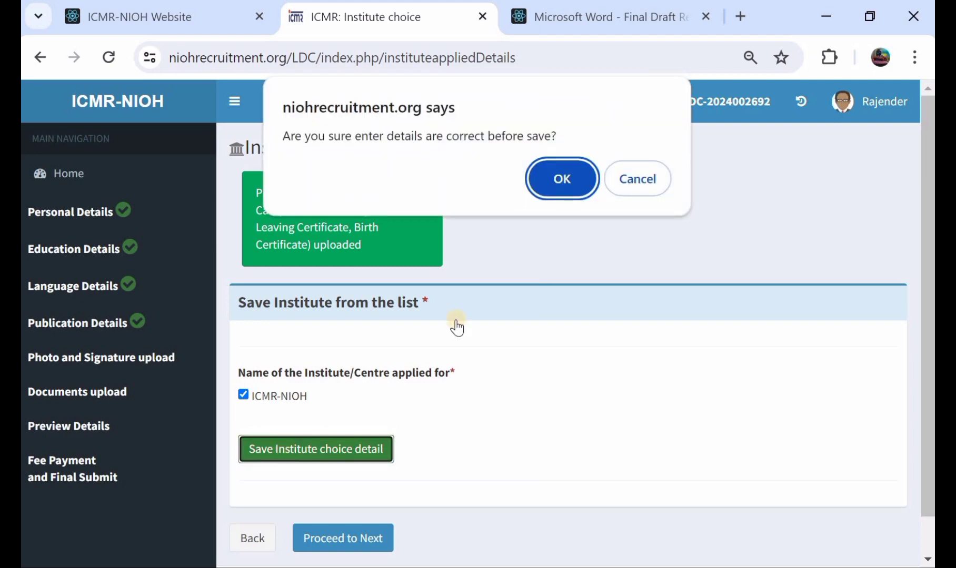
click(553, 177)
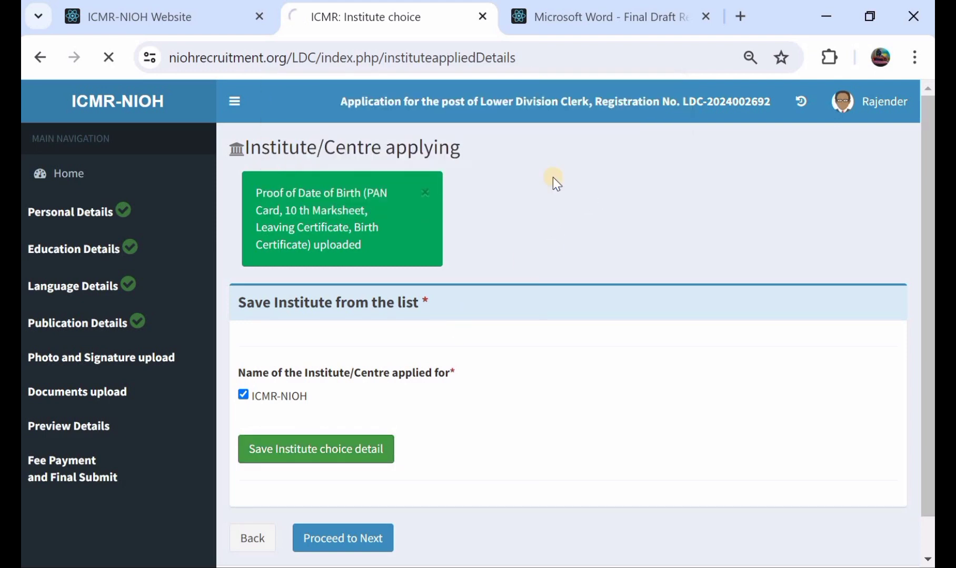
scroll(390, 305, down, 1)
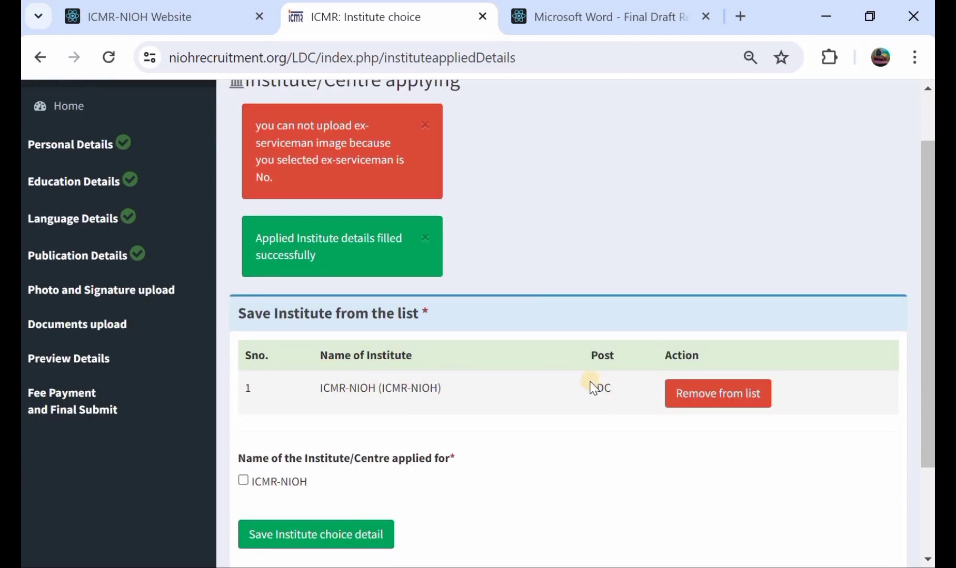
scroll(435, 410, down, 3)
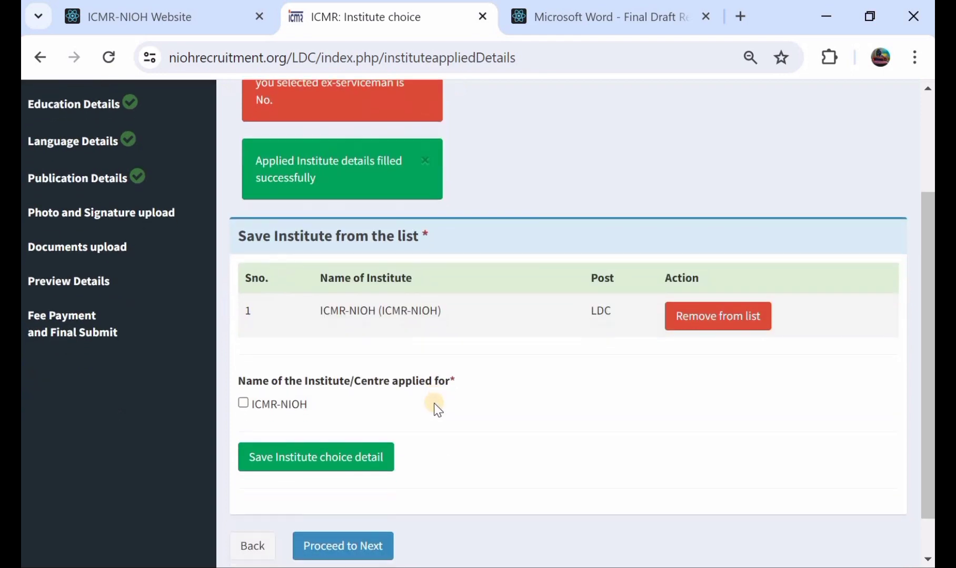
click(335, 497)
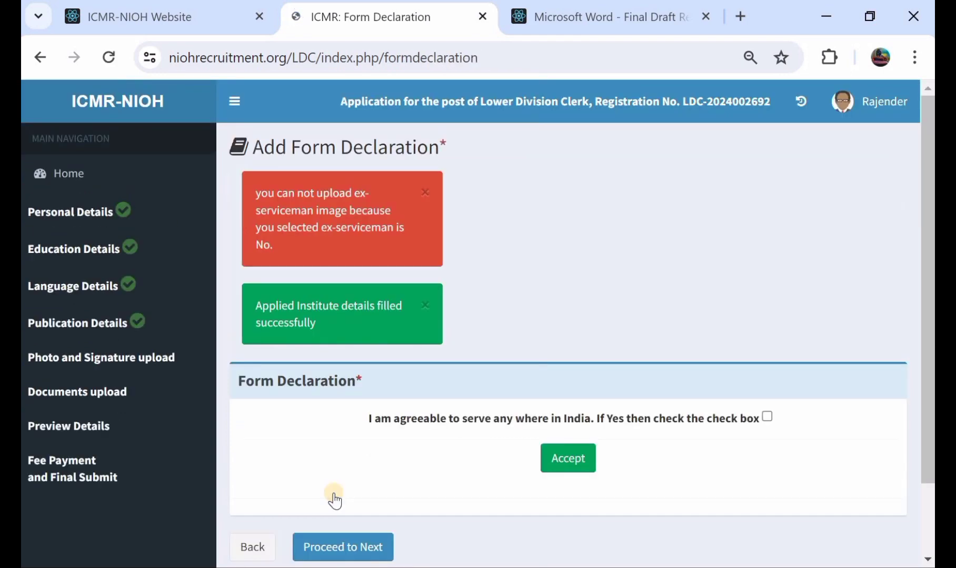
Agree to serve anywhere in India and accept the form declaration
scroll(379, 393, down, 1)
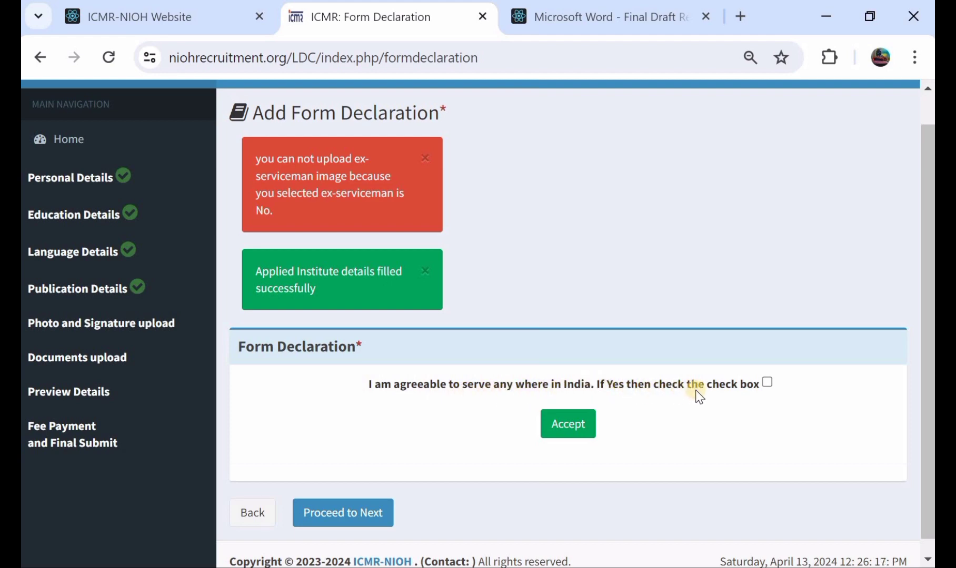
click(767, 383)
click(577, 433)
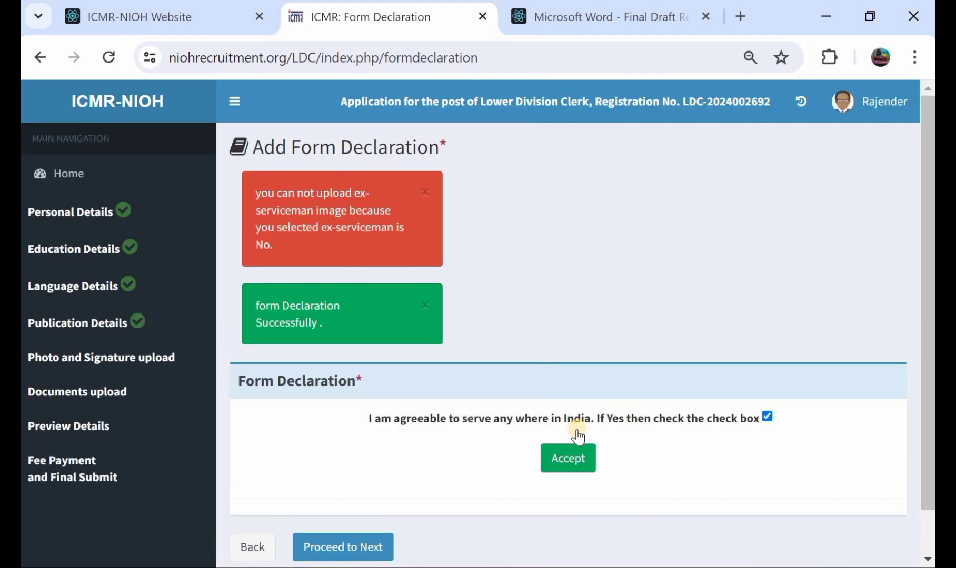
Proceed from the form declaration to the application preview and review the filled-in sections through to the final declaration
scroll(575, 433, down, 1)
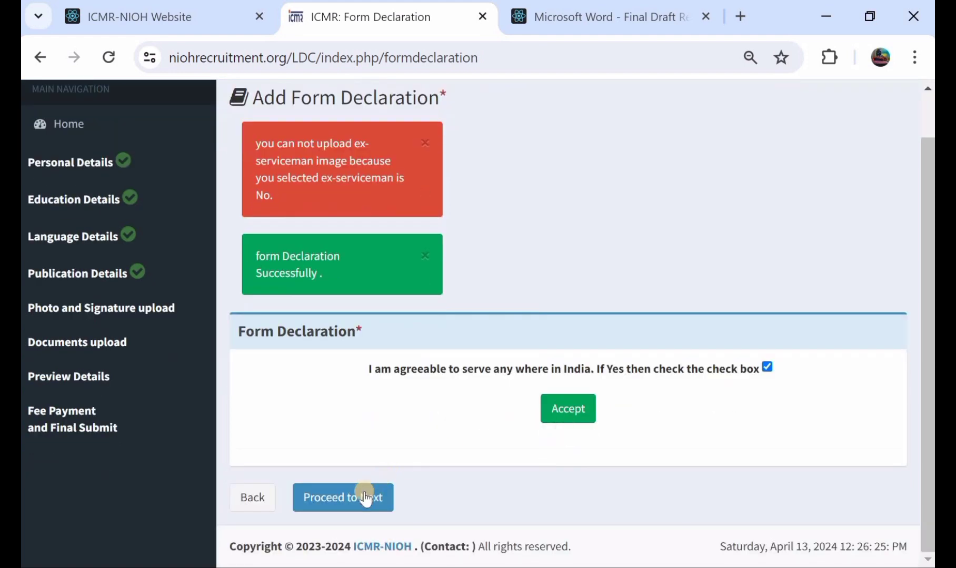
click(340, 504)
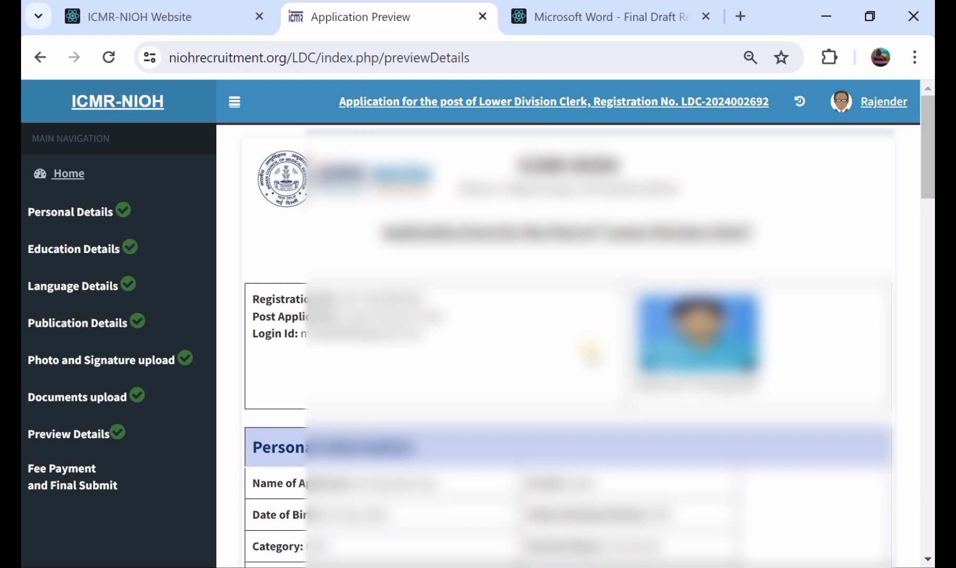
scroll(589, 351, down, 1)
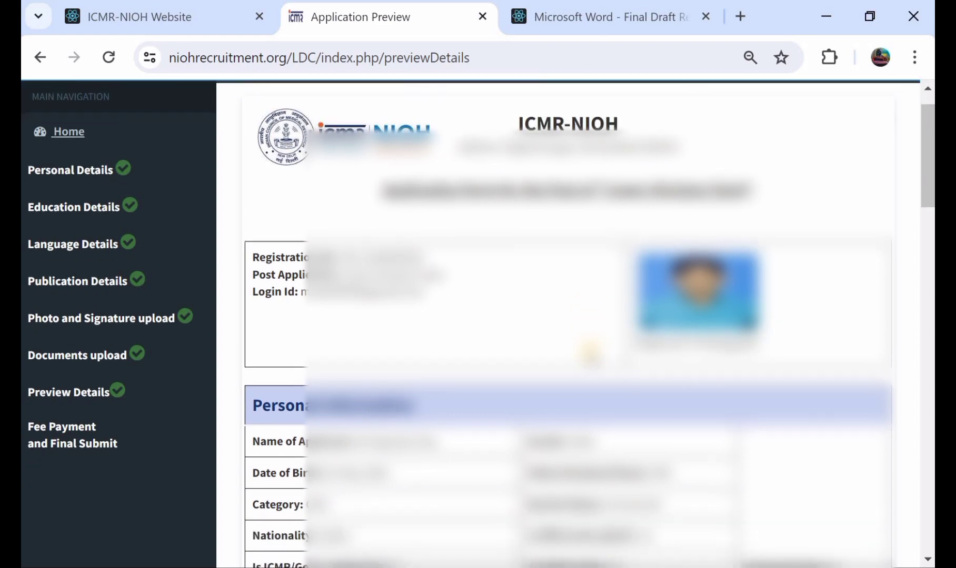
scroll(590, 351, down, 5)
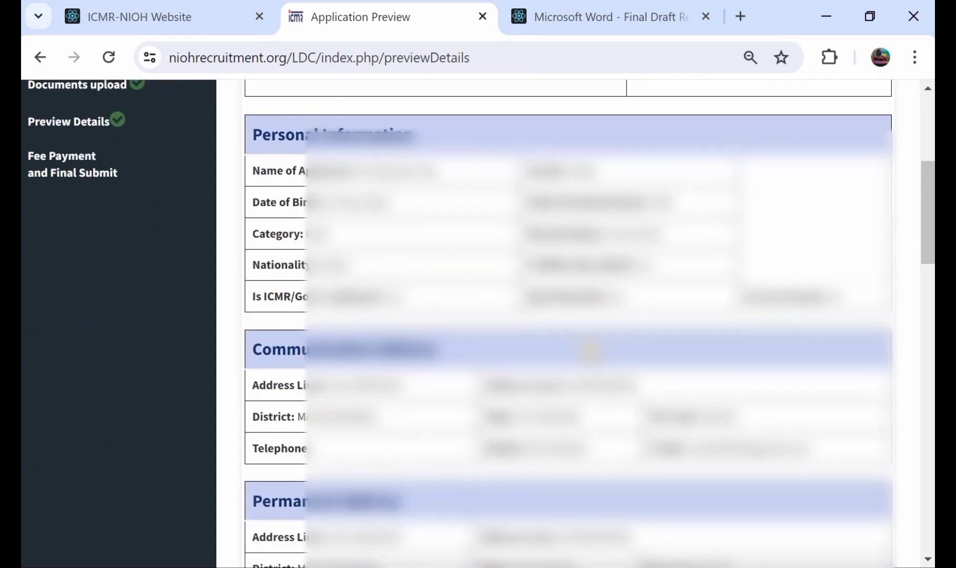
scroll(589, 351, down, 2)
scroll(590, 350, up, 4)
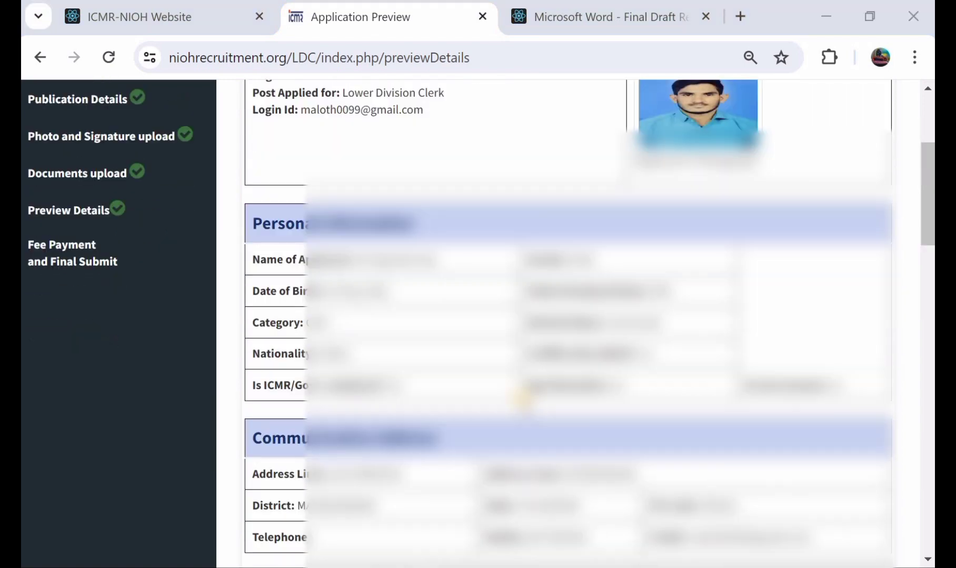
scroll(521, 399, down, 20)
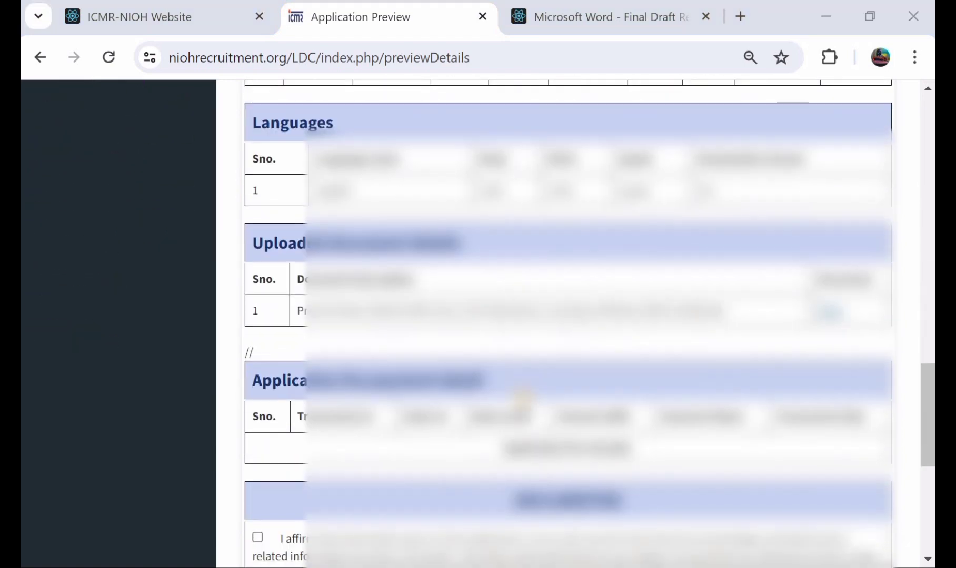
scroll(521, 399, down, 5)
Affirm the final declaration, validate the application, and confirm locking it against further modification
click(258, 275)
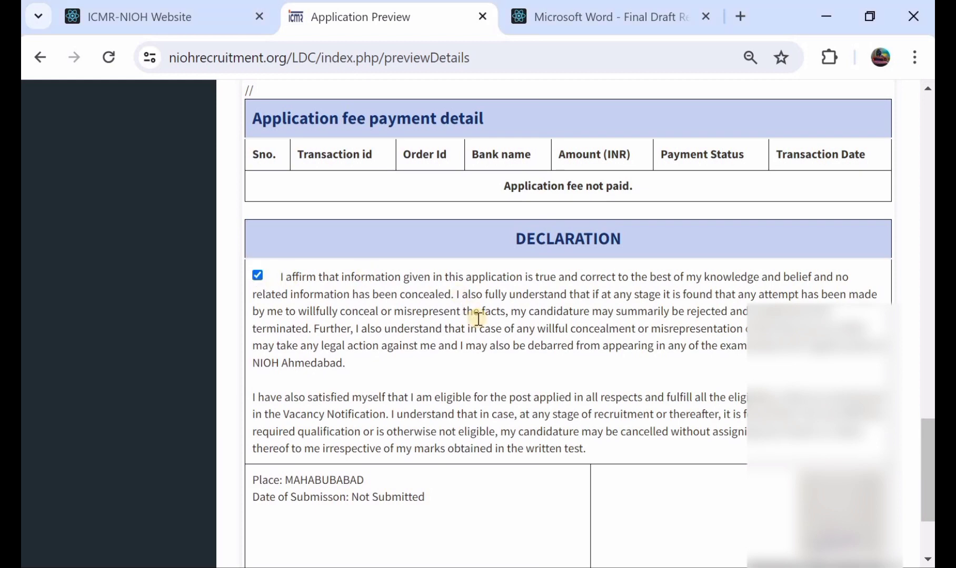
scroll(477, 319, down, 3)
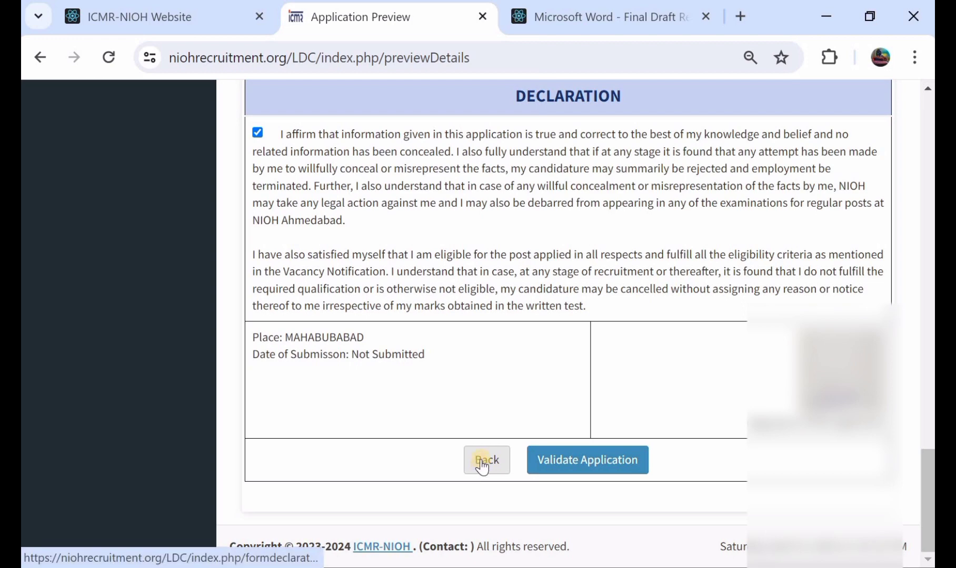
scroll(546, 216, up, 3)
scroll(547, 214, down, 2)
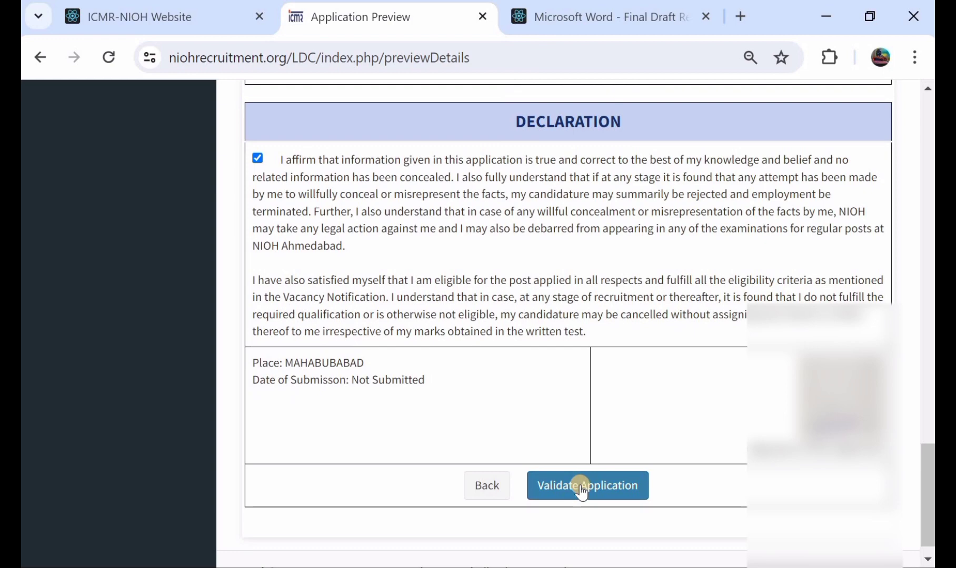
click(581, 492)
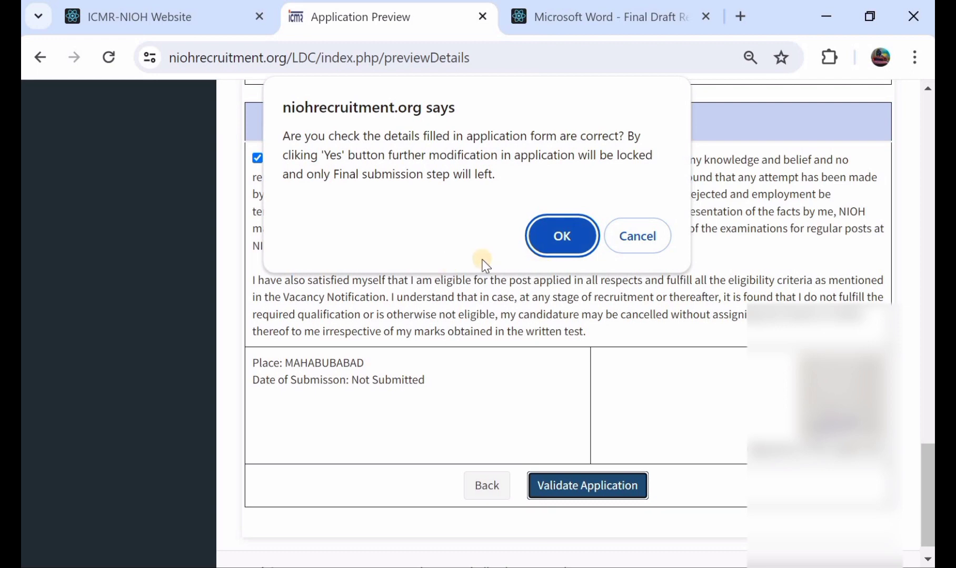
click(549, 233)
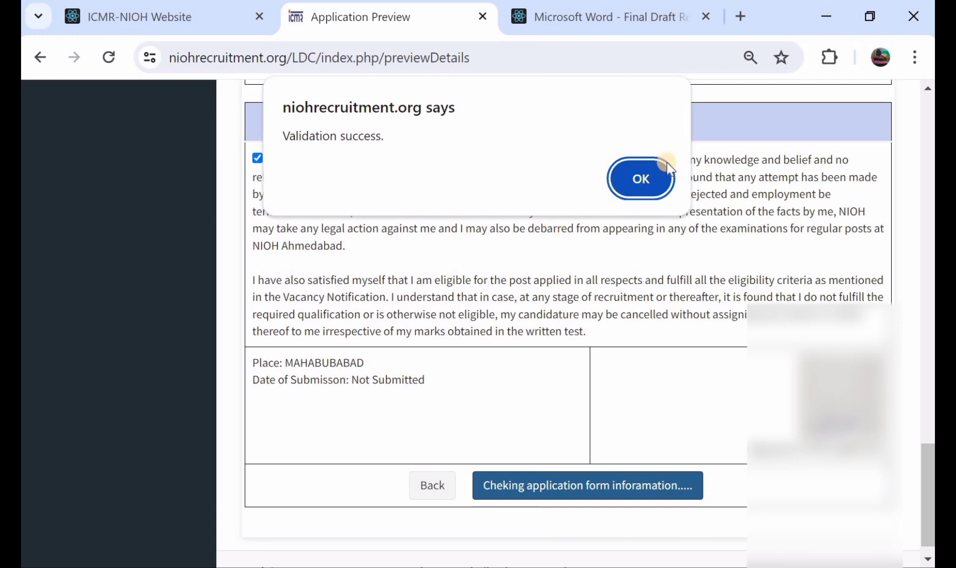
click(633, 185)
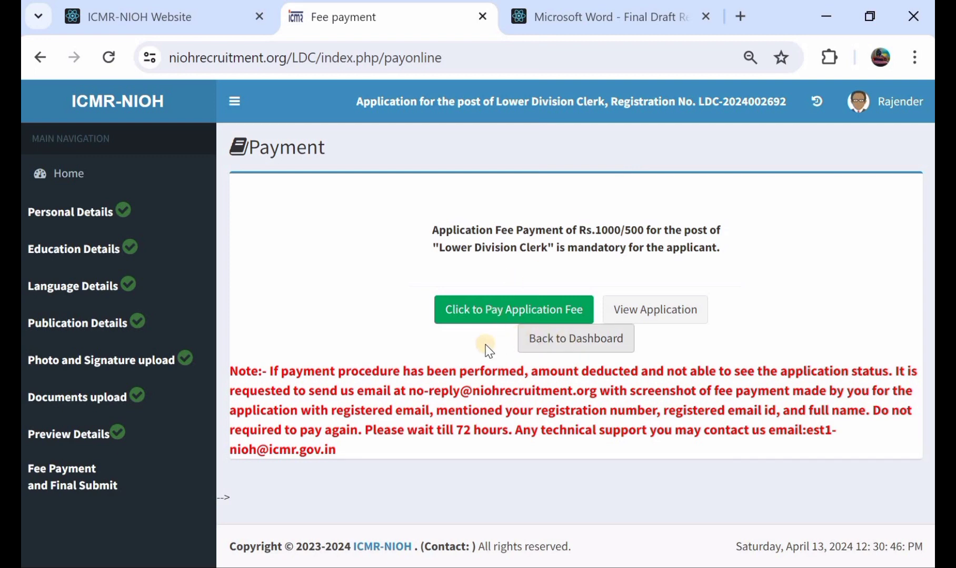
Start the application fee payment and choose Credit / Debit Cards as the payment method
click(494, 316)
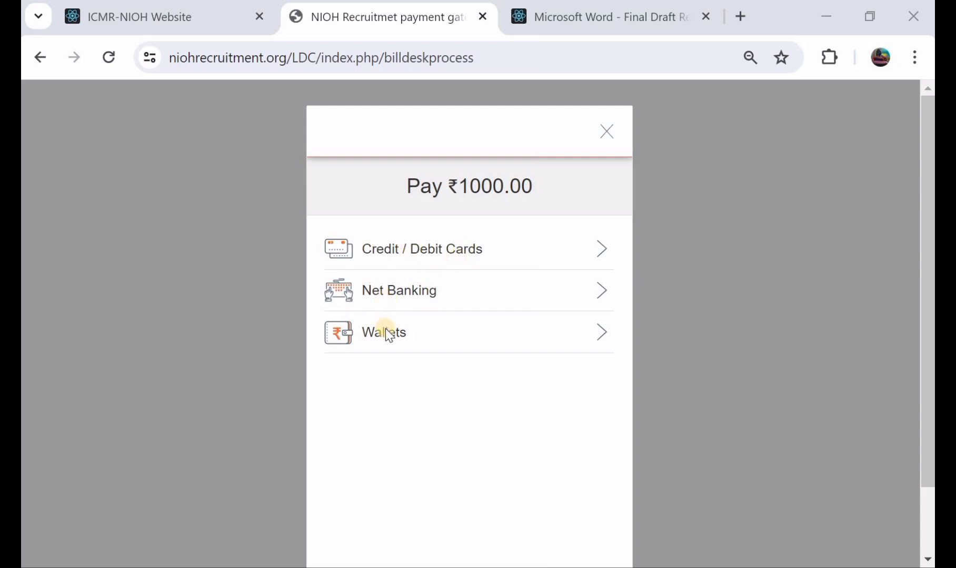
click(406, 258)
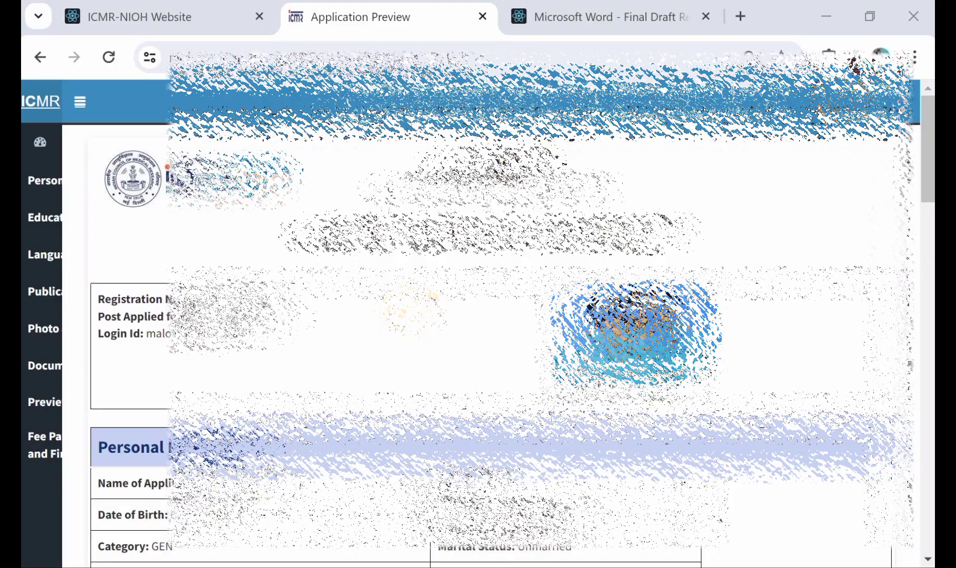
Review the application preview after the fee payment stage, from personal information and addresses to qualifications, languages, uploaded documents and fee payment detail
scroll(474, 316, down, 4)
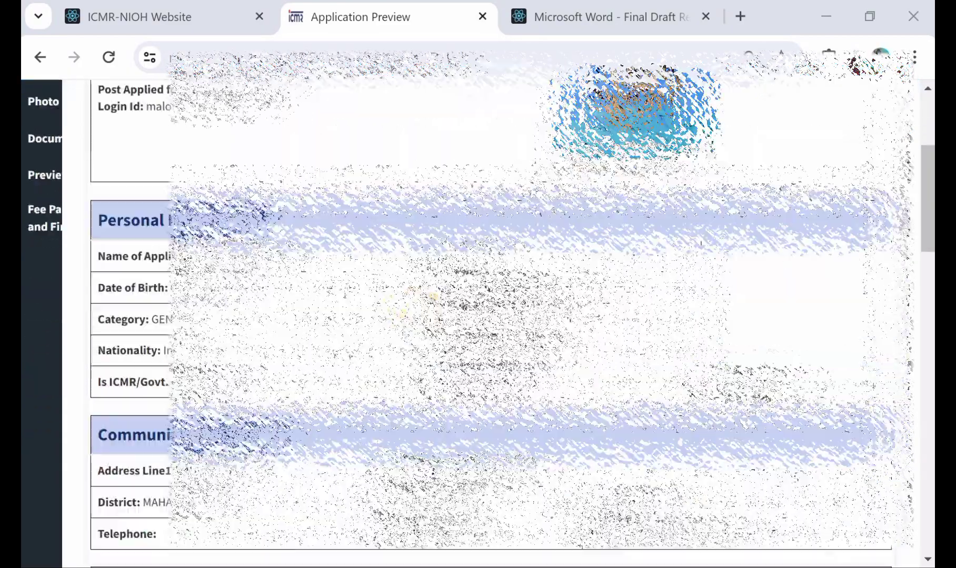
scroll(473, 316, down, 2)
scroll(474, 316, down, 2)
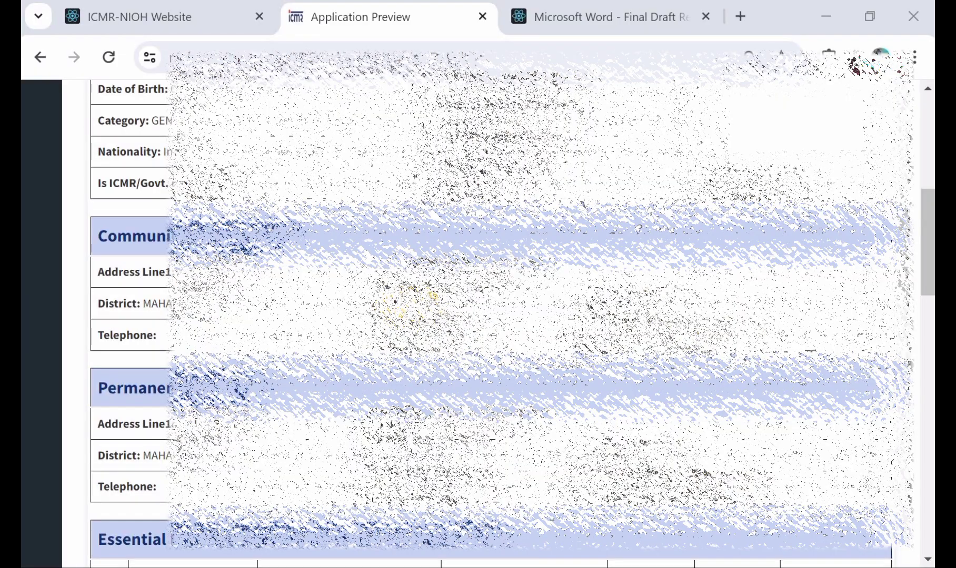
scroll(473, 316, up, 6)
scroll(416, 309, down, 1)
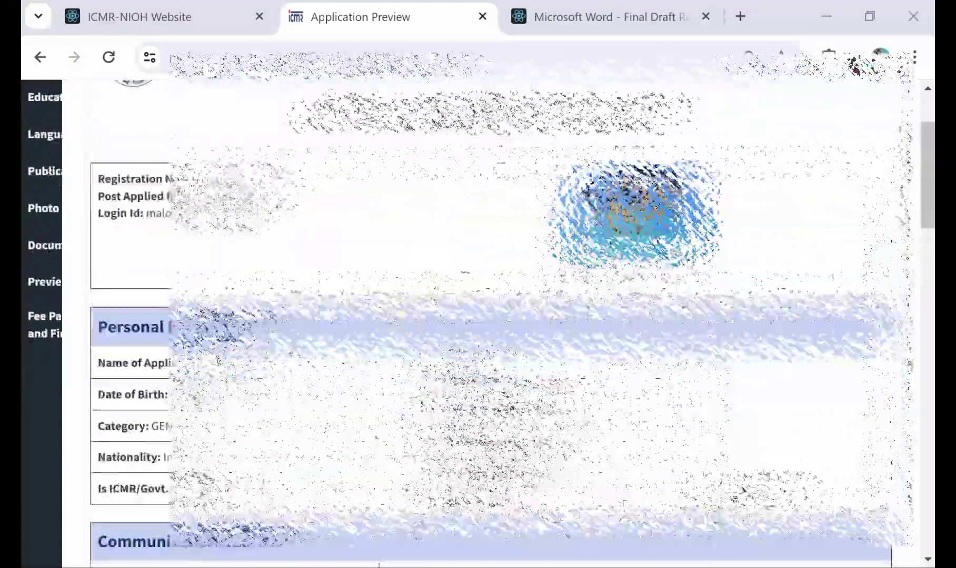
scroll(421, 302, up, 2)
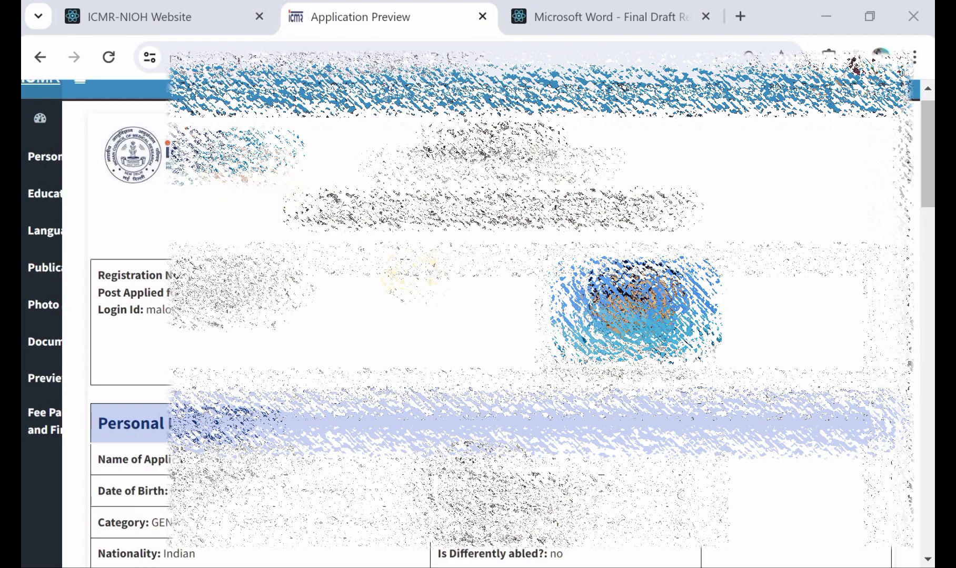
scroll(478, 316, down, 9)
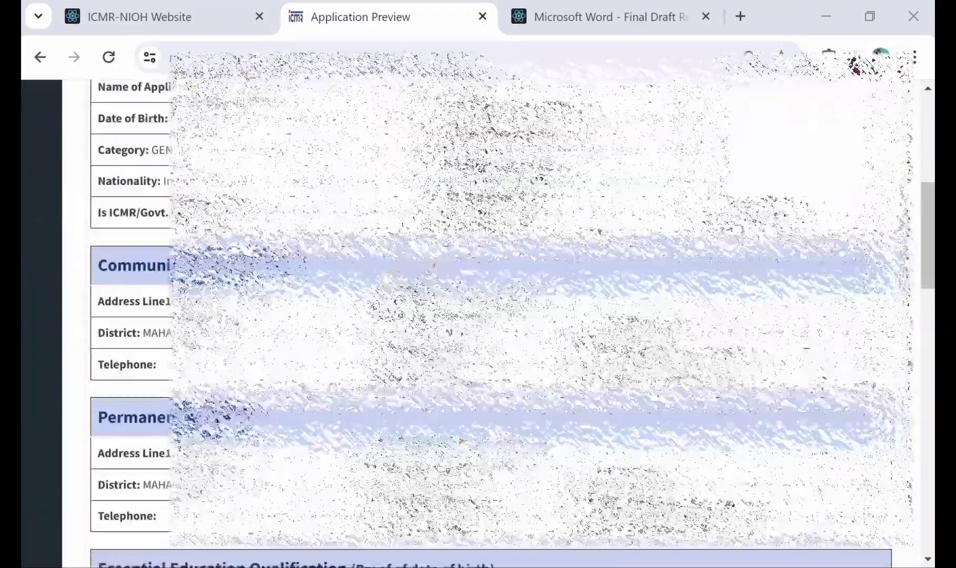
scroll(477, 316, down, 10)
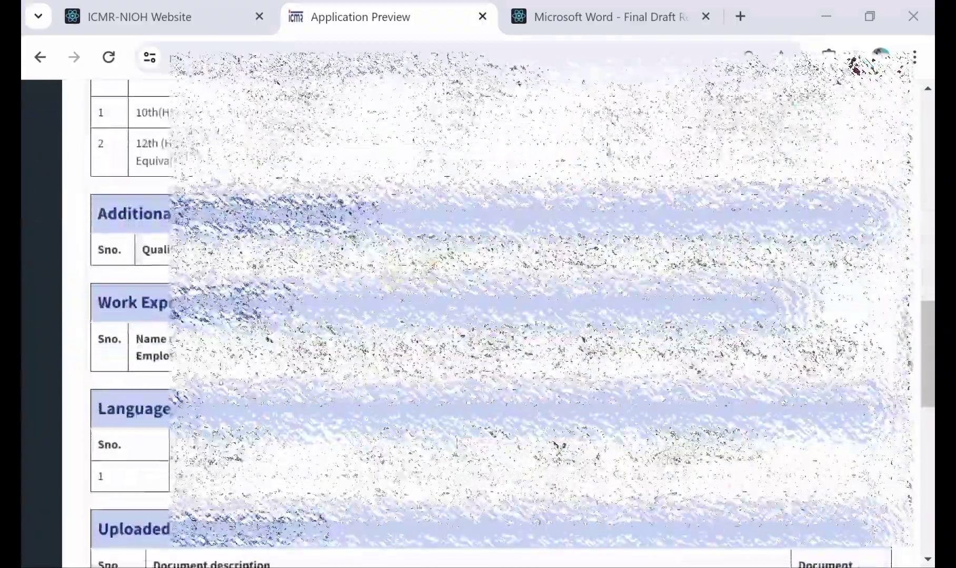
scroll(478, 316, down, 2)
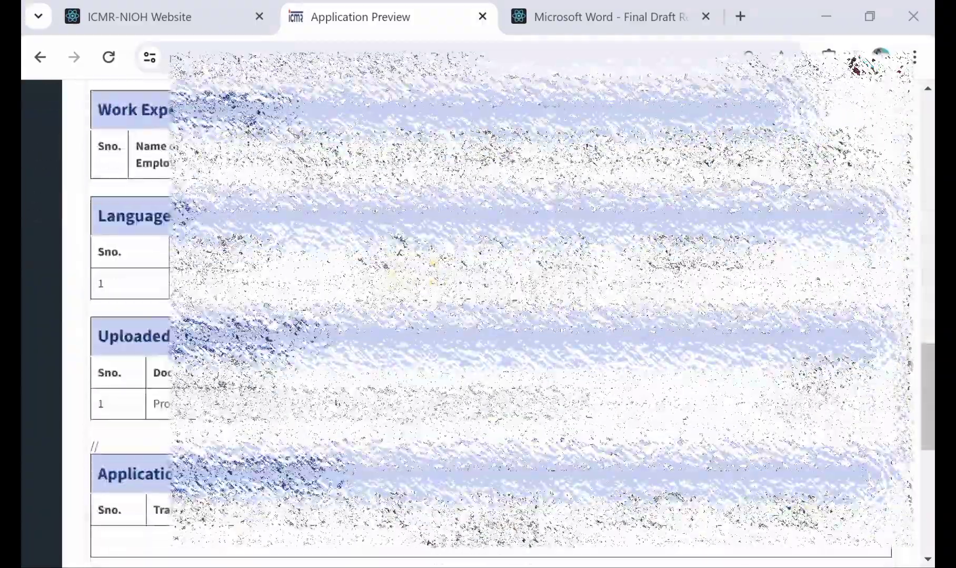
scroll(478, 316, up, 1)
scroll(478, 316, up, 13)
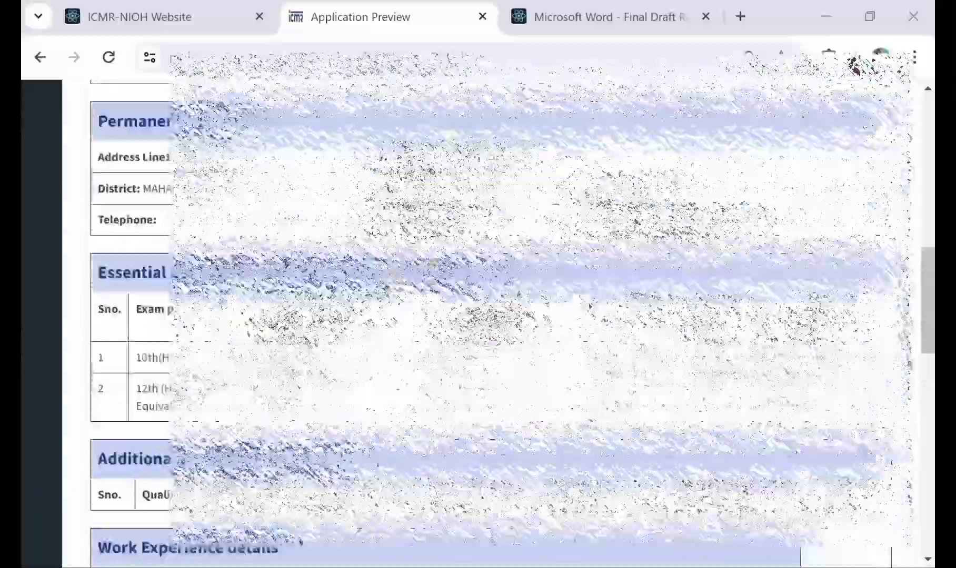
scroll(478, 316, up, 2)
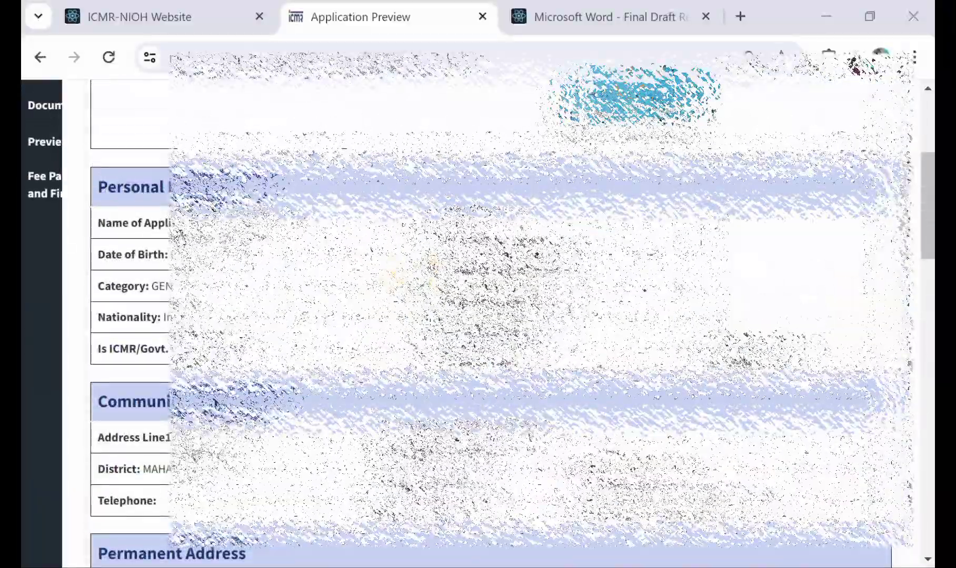
scroll(478, 316, up, 3)
scroll(478, 316, down, 2)
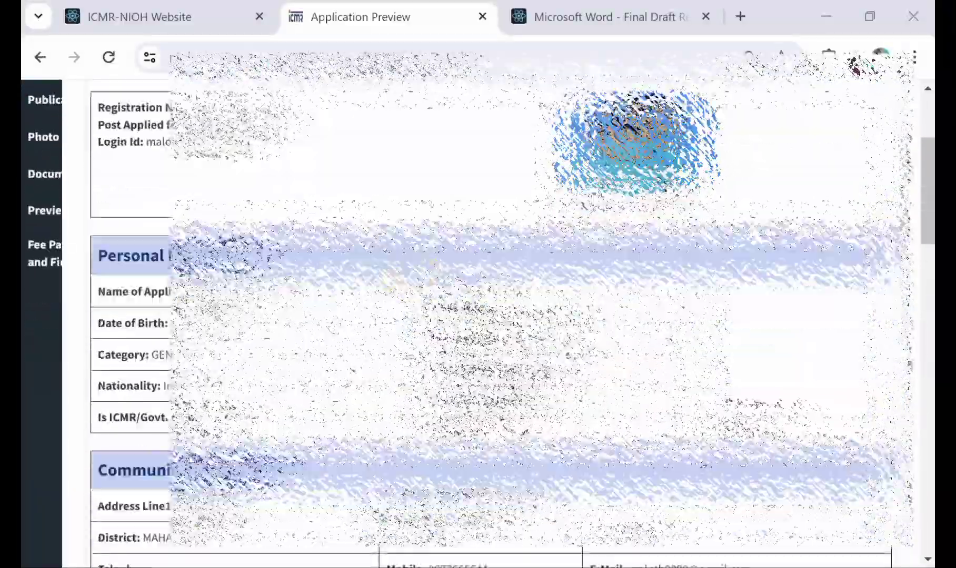
scroll(478, 316, down, 10)
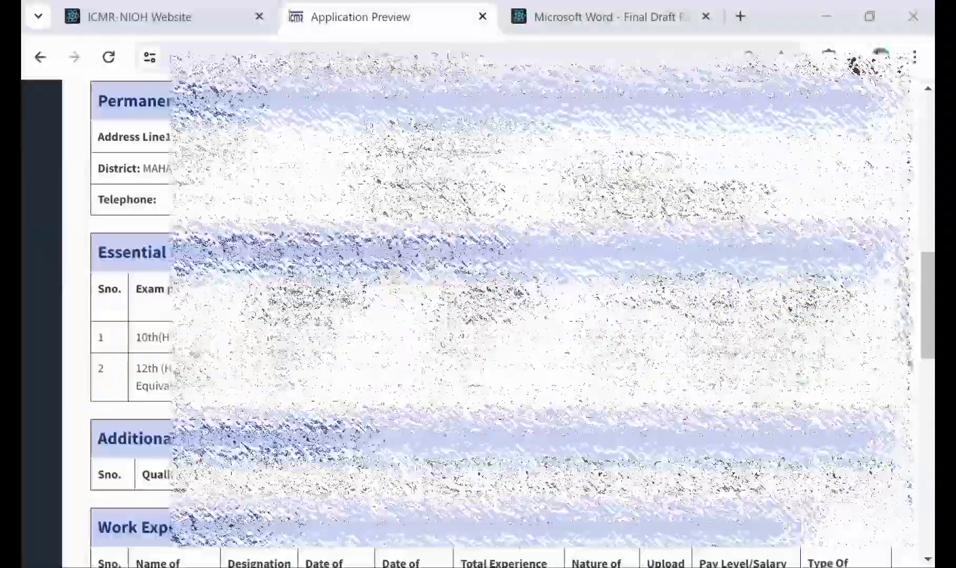
scroll(478, 316, up, 3)
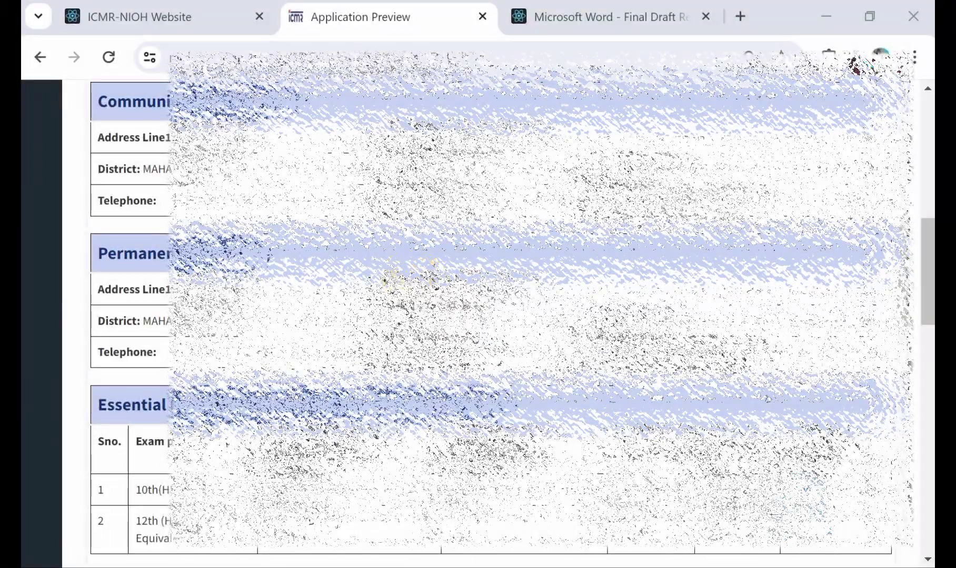
scroll(478, 316, down, 18)
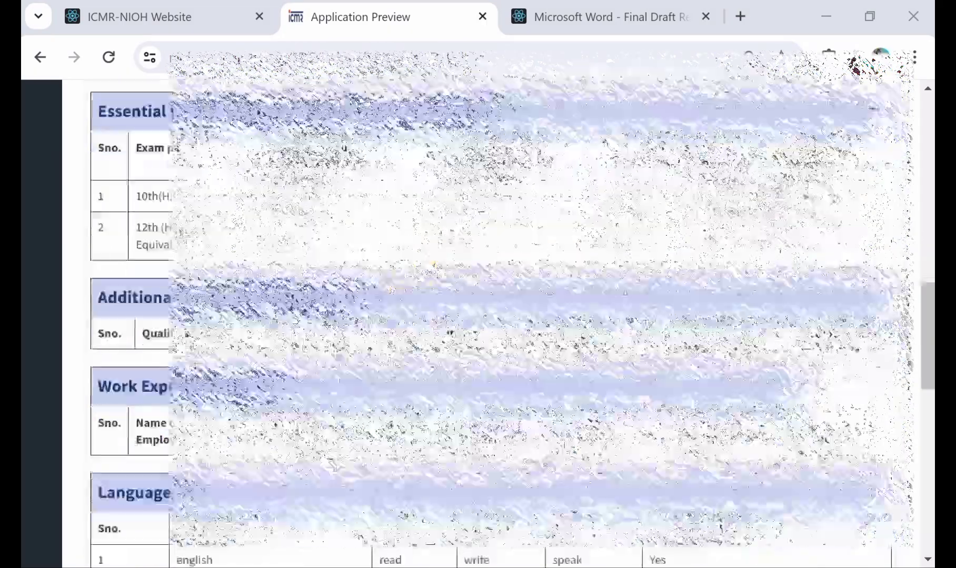